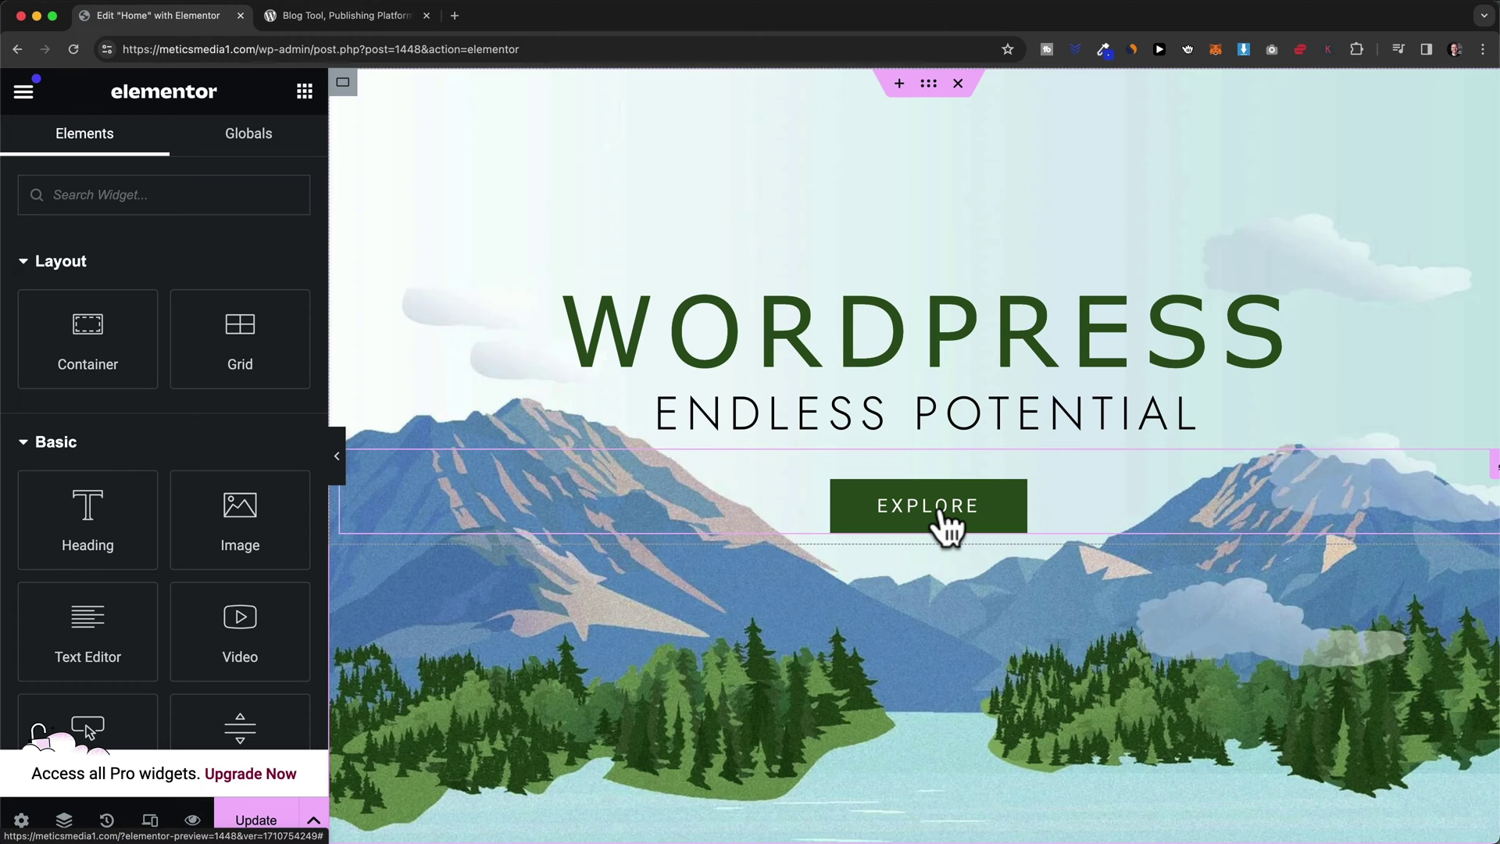
Delete the hero's Explore button and drop in a default 'Click here' Button widget
{"action": "right_click", "coordinate": [983, 513]}
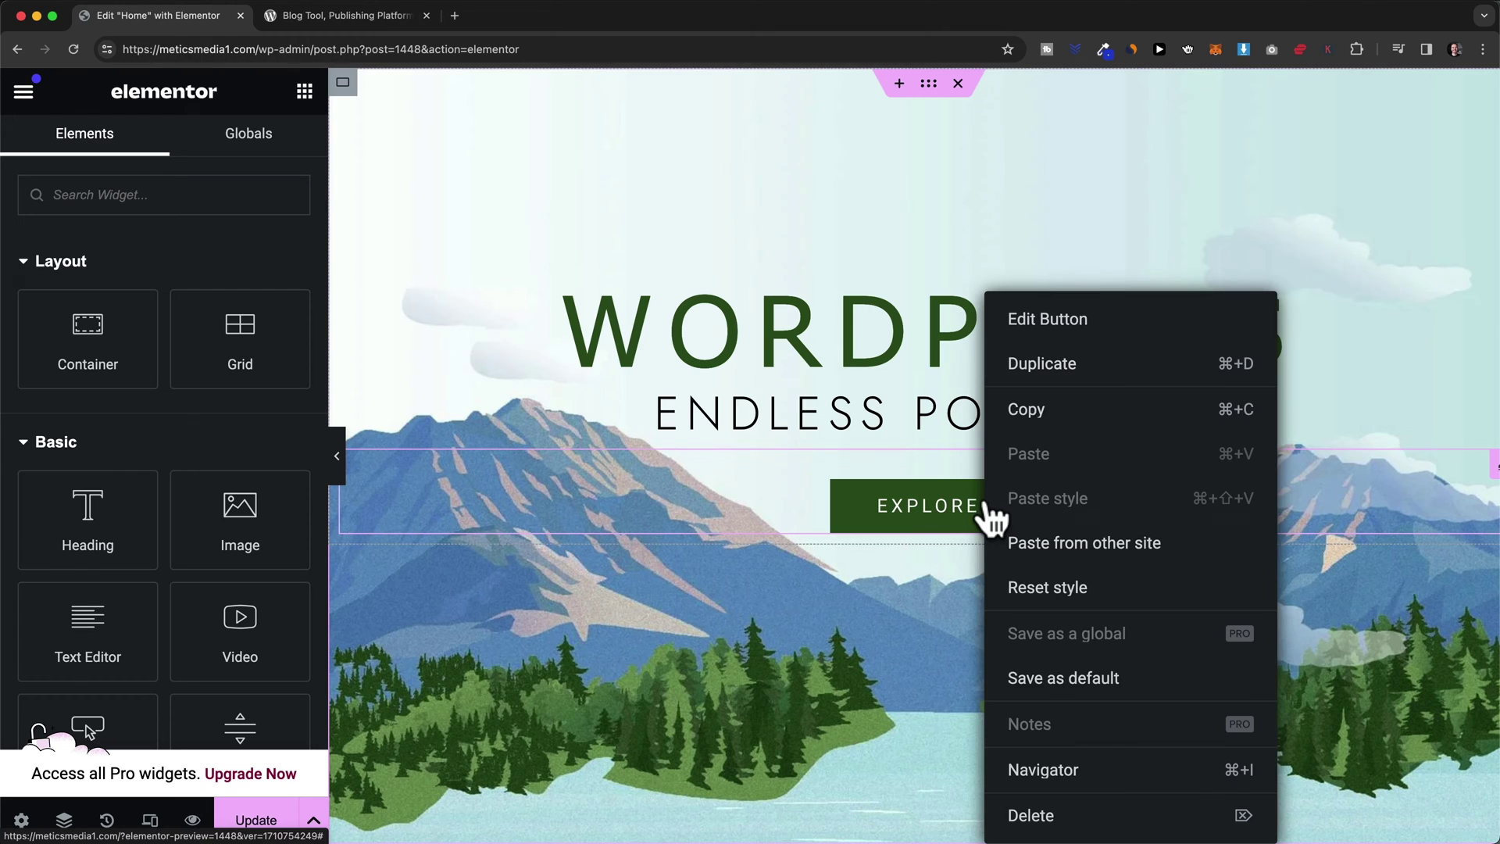
{"action": "left_click", "coordinate": [1056, 817]}
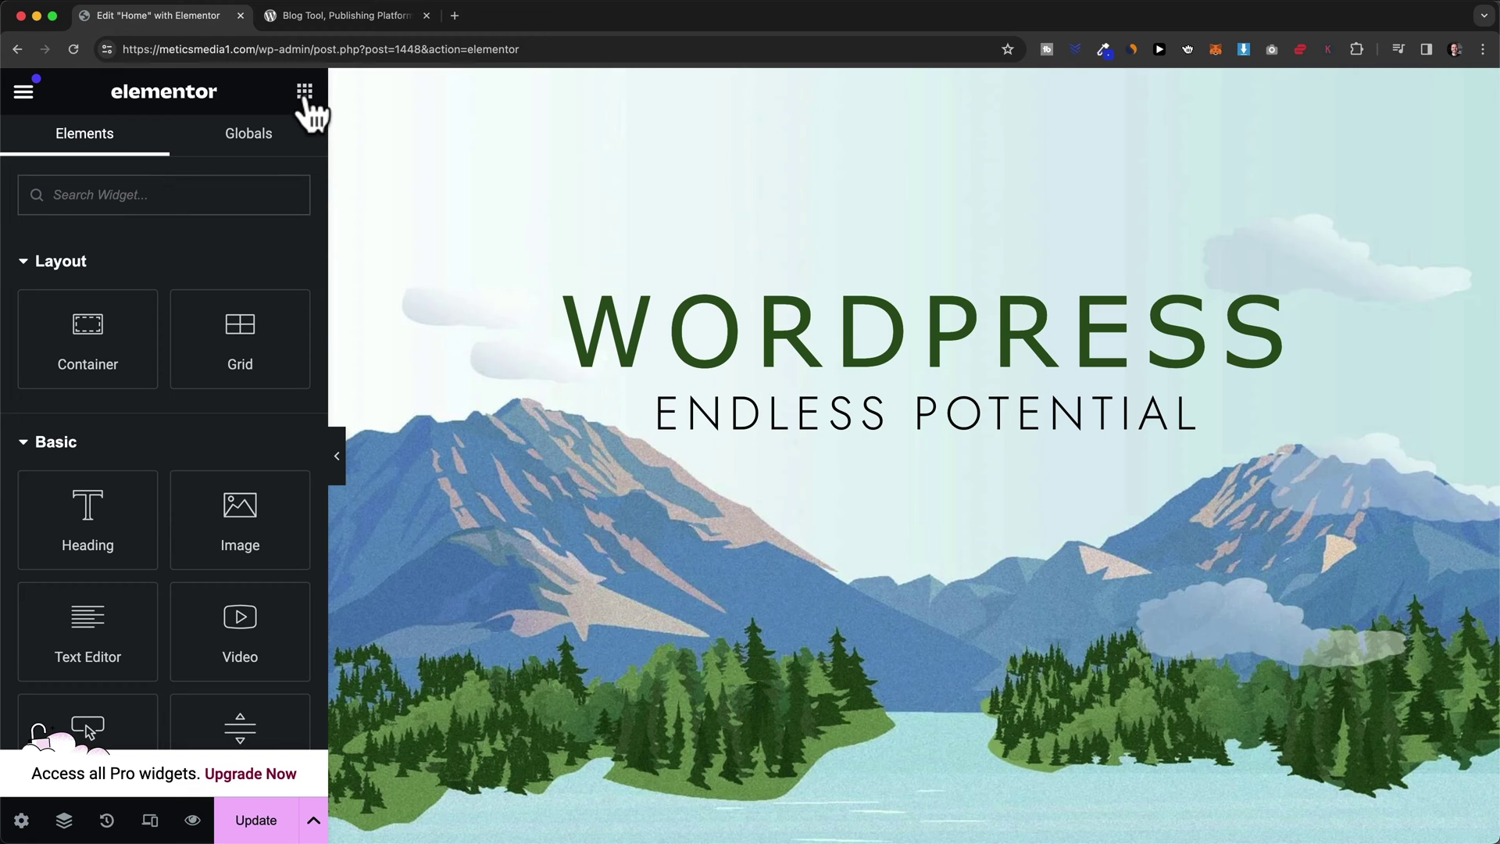
{"action": "scroll", "coordinate": [157, 429], "scroll_direction": "down", "scroll_amount": 5}
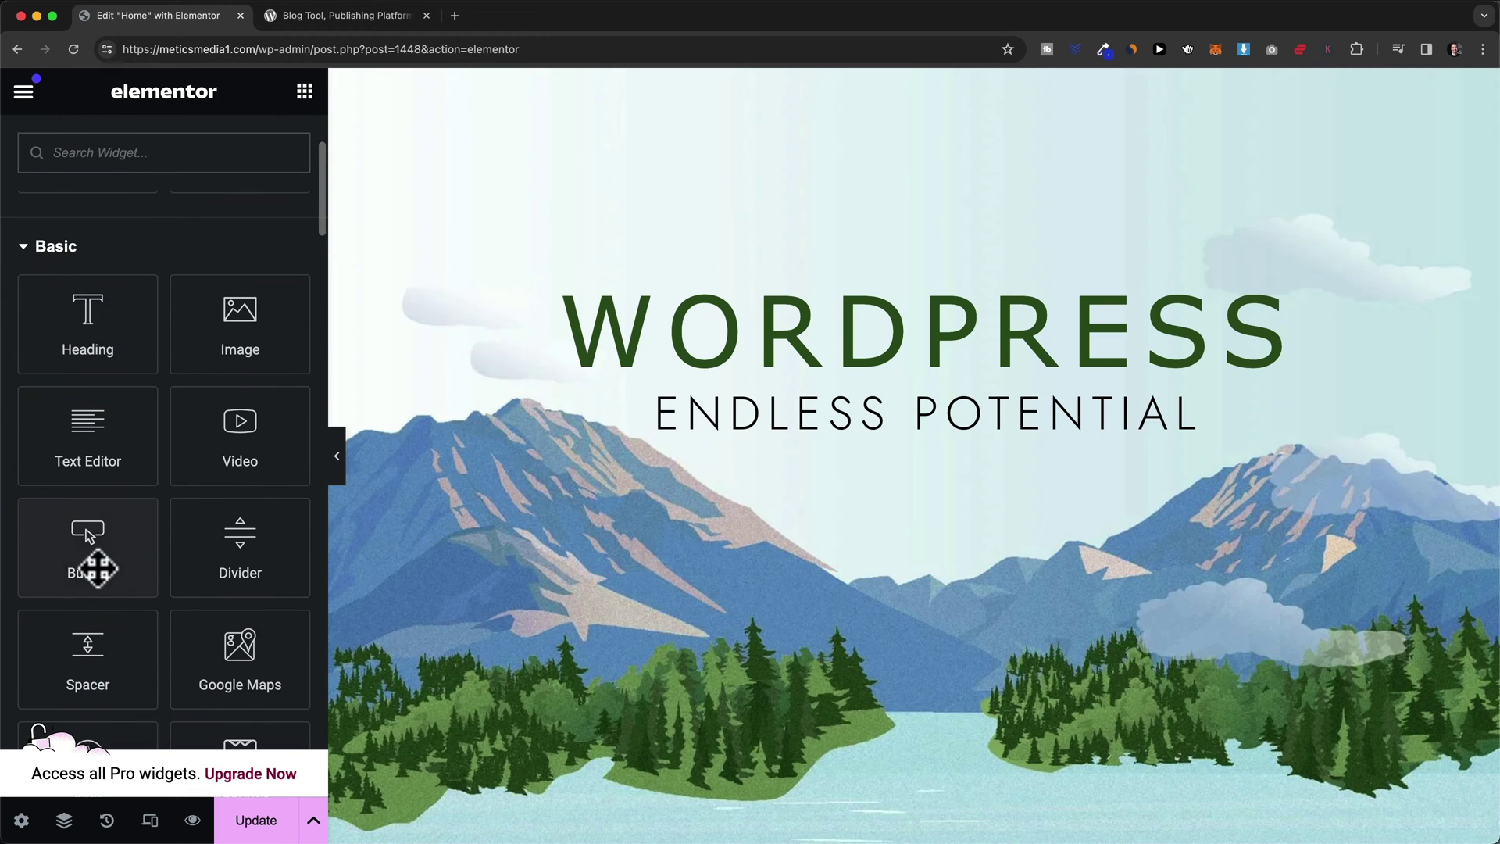
{"action": "mouse_move", "coordinate": [87, 536]}
{"action": "left_mouse_down"}
{"action": "mouse_move", "coordinate": [82, 549]}
{"action": "mouse_move", "coordinate": [317, 542]}
{"action": "mouse_move", "coordinate": [797, 473]}
{"action": "mouse_move", "coordinate": [930, 436]}
{"action": "left_mouse_up"}
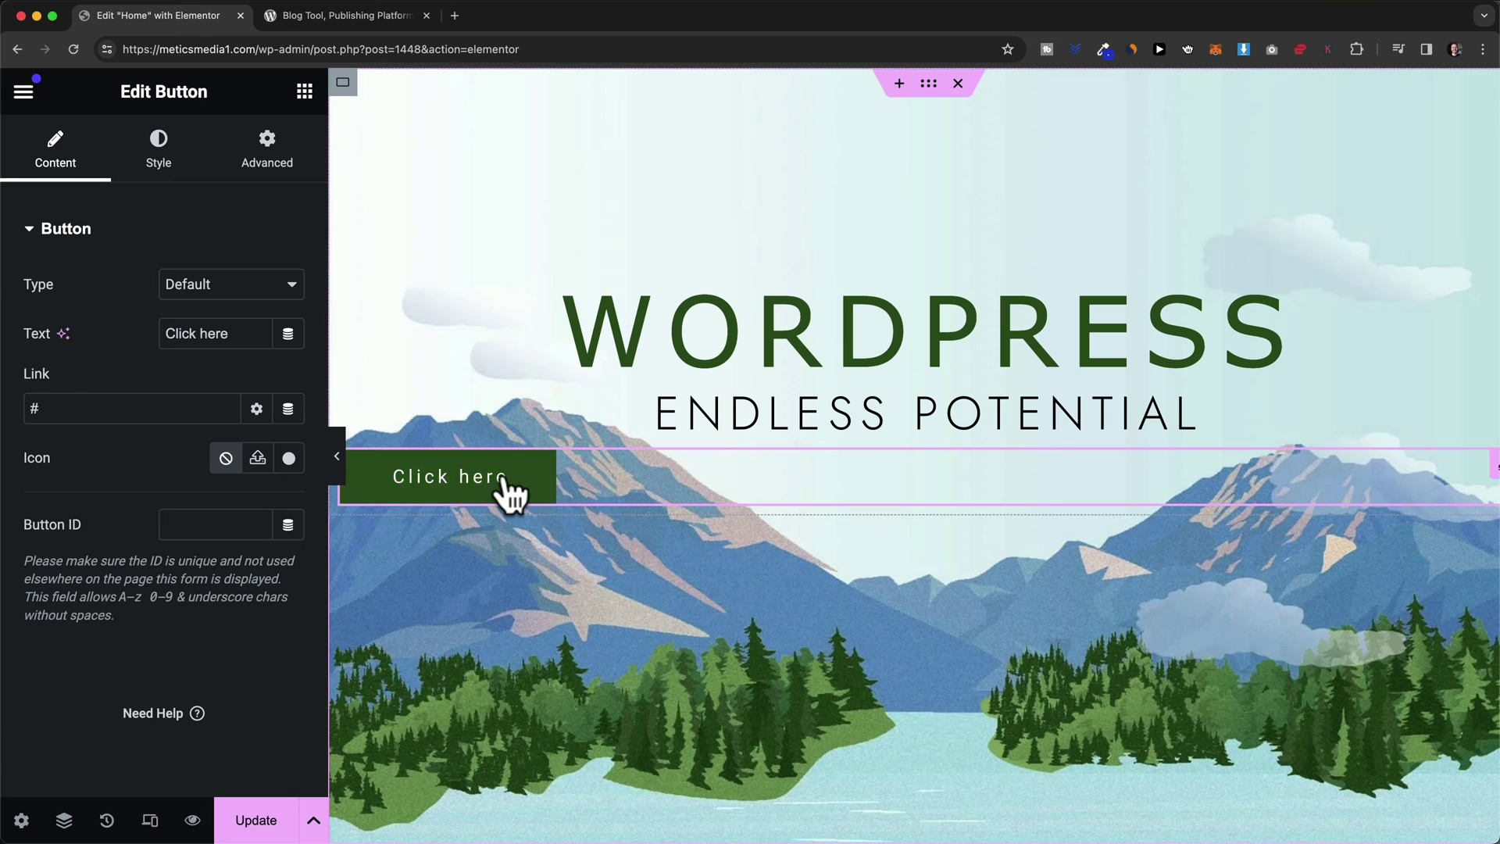
{"action": "left_click", "coordinate": [383, 16]}
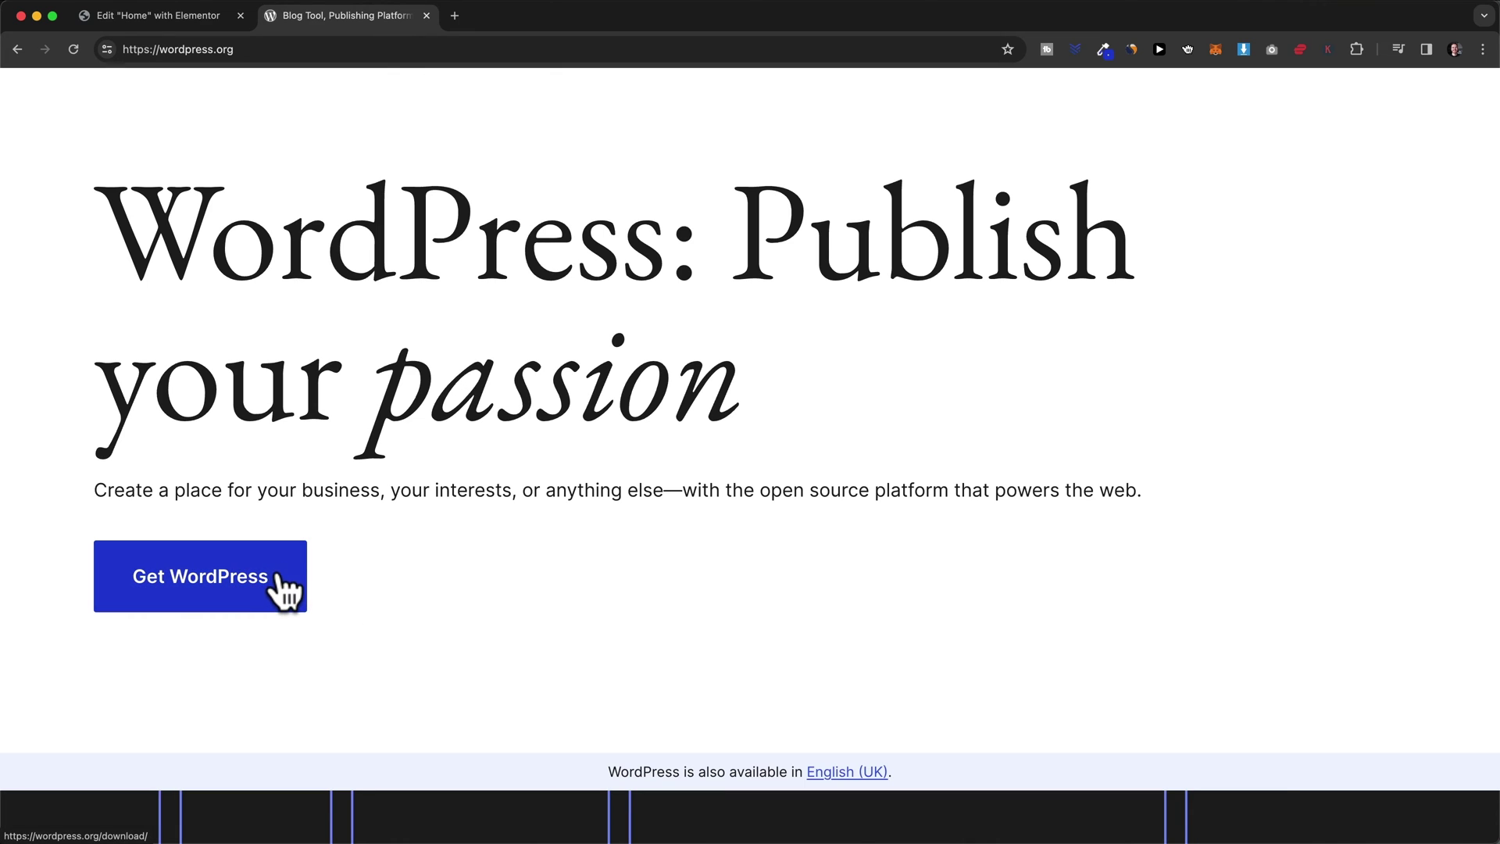
{"action": "scroll", "coordinate": [278, 502], "scroll_direction": "up", "scroll_amount": 2}
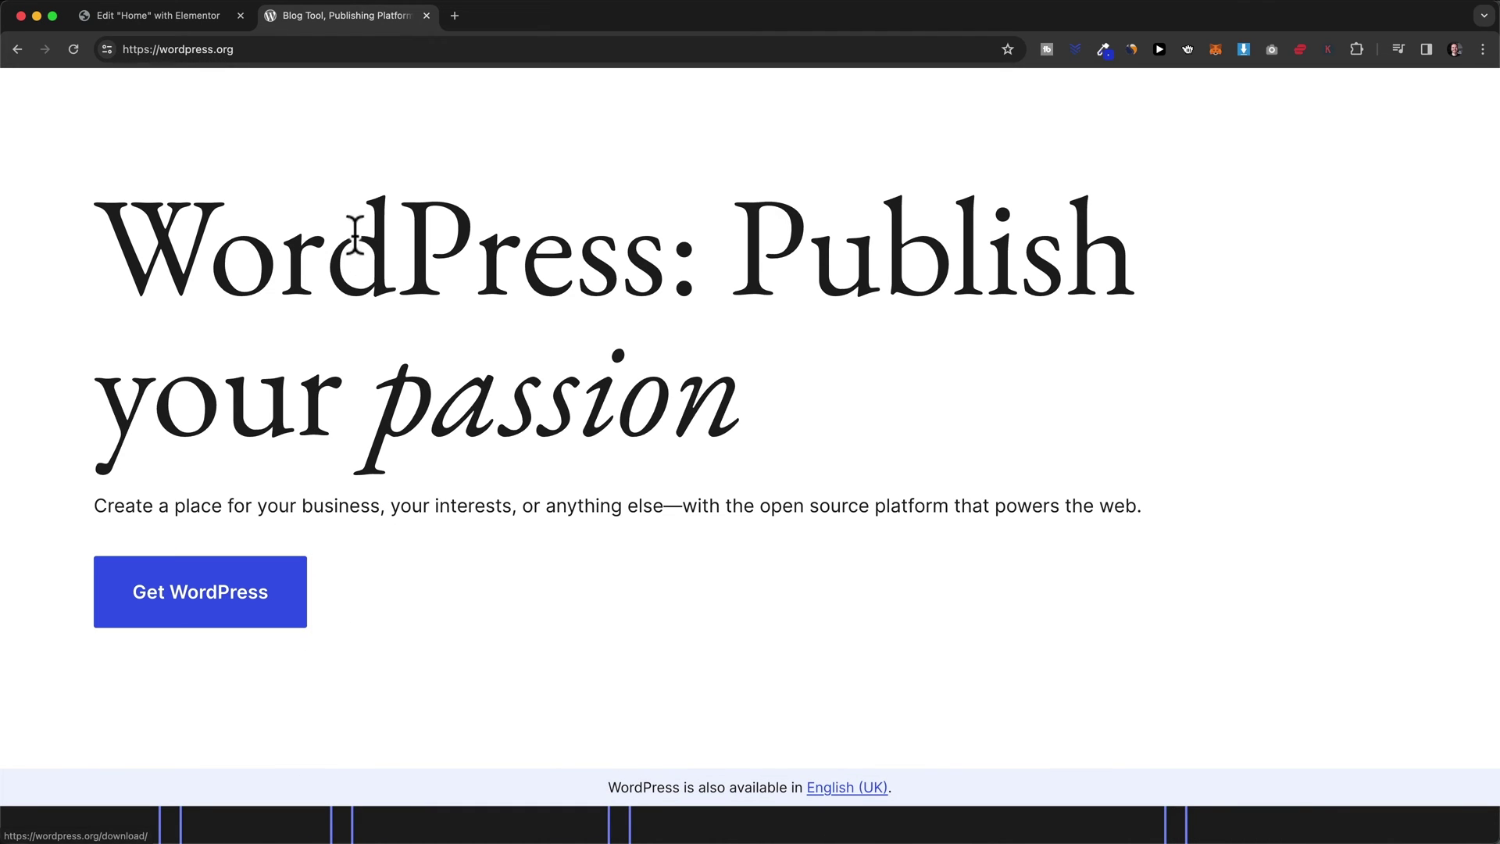
{"action": "left_click", "coordinate": [204, 22]}
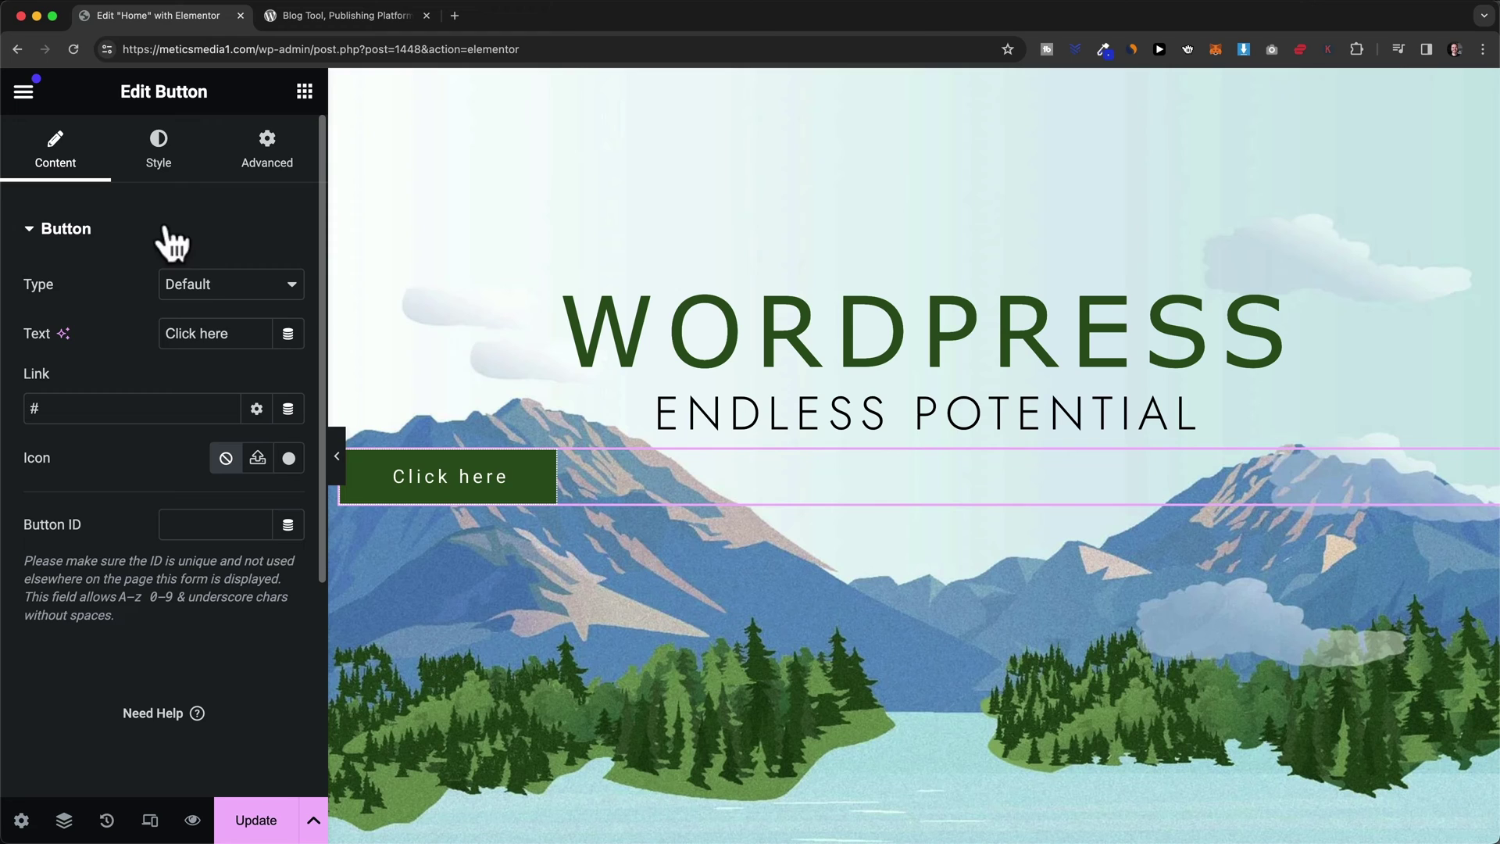
Keep the button Type on Default and relabel it from 'Click here' to 'Get WordPress'
{"action": "left_click", "coordinate": [192, 276]}
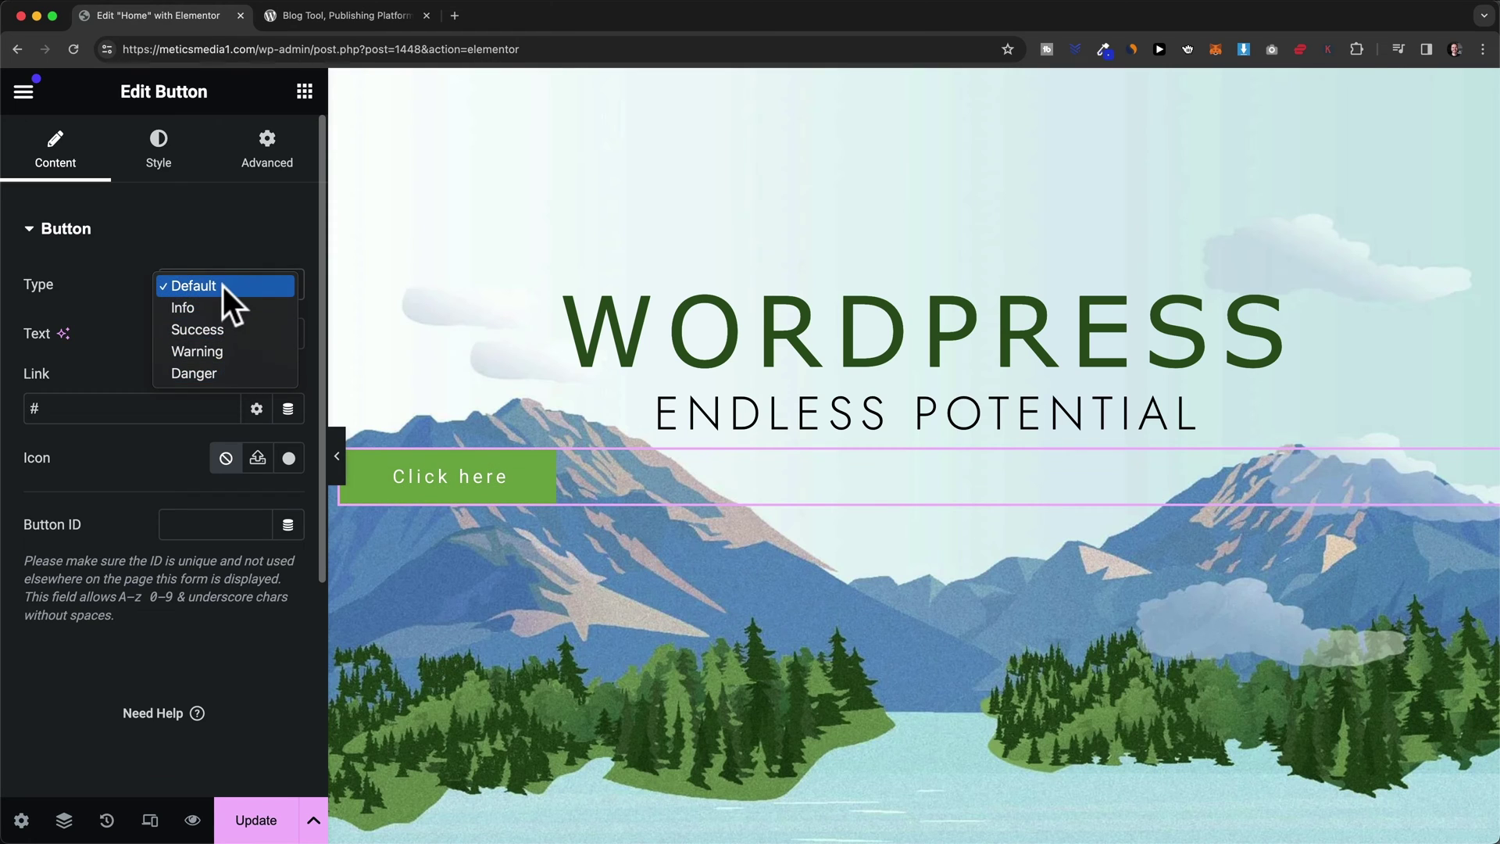
{"action": "left_click", "coordinate": [223, 286]}
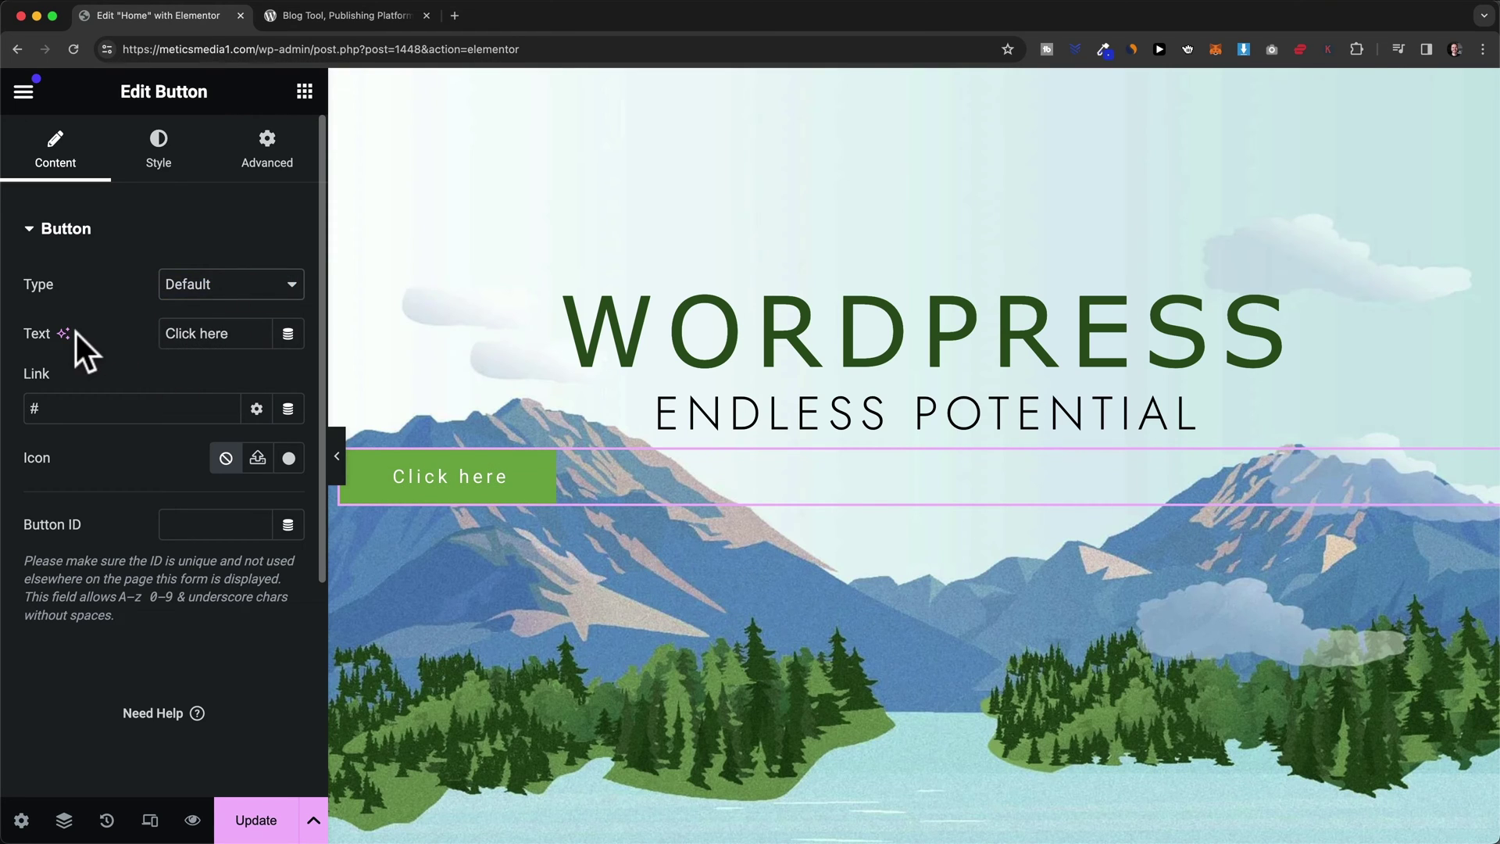
{"action": "left_click_drag", "start_coordinate": [235, 333], "coordinate": [159, 327]}
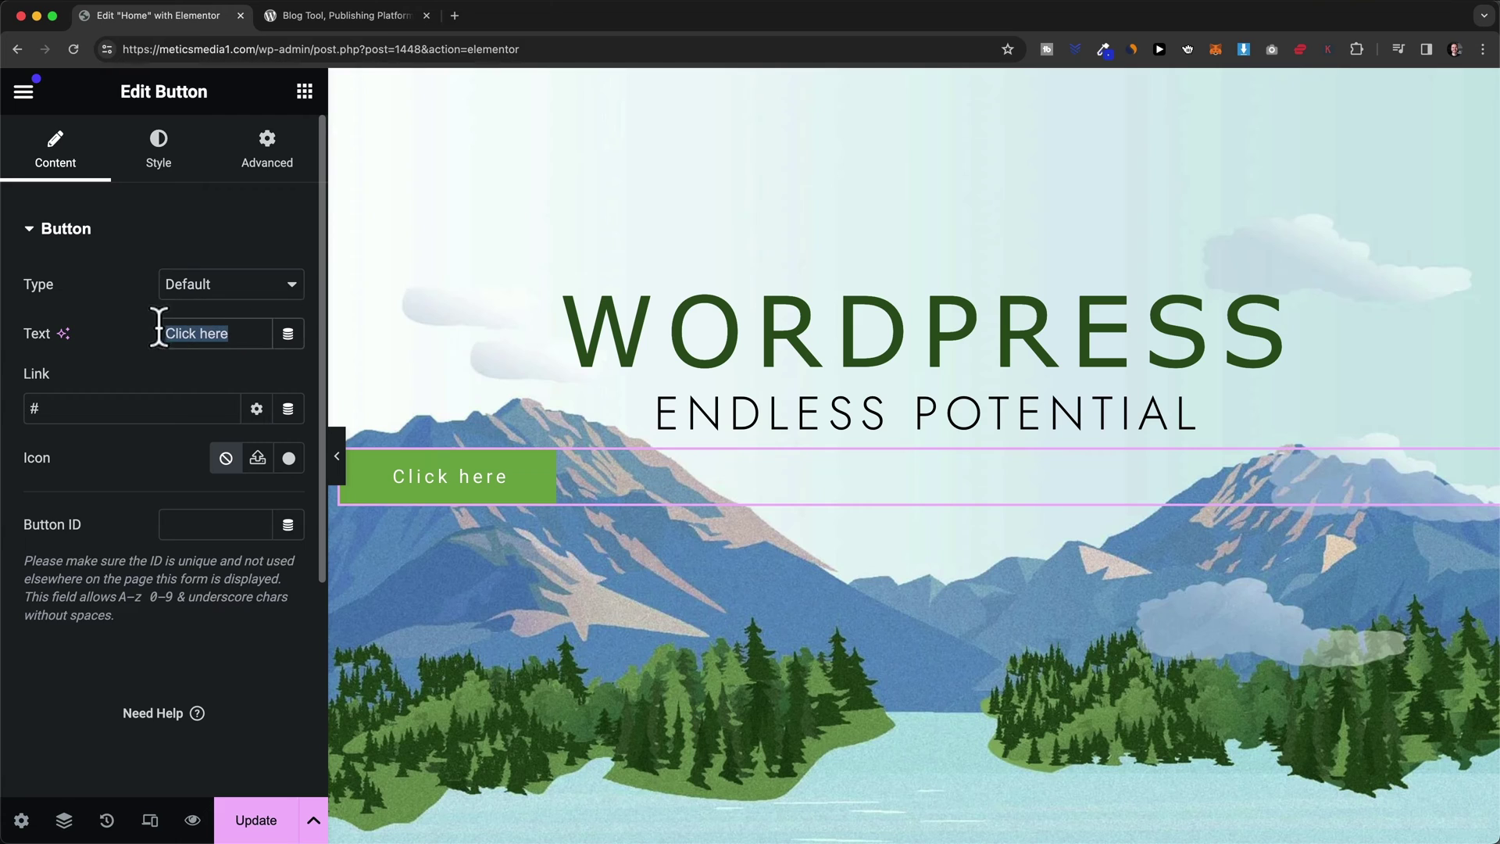
{"action": "type", "text": "Get"}
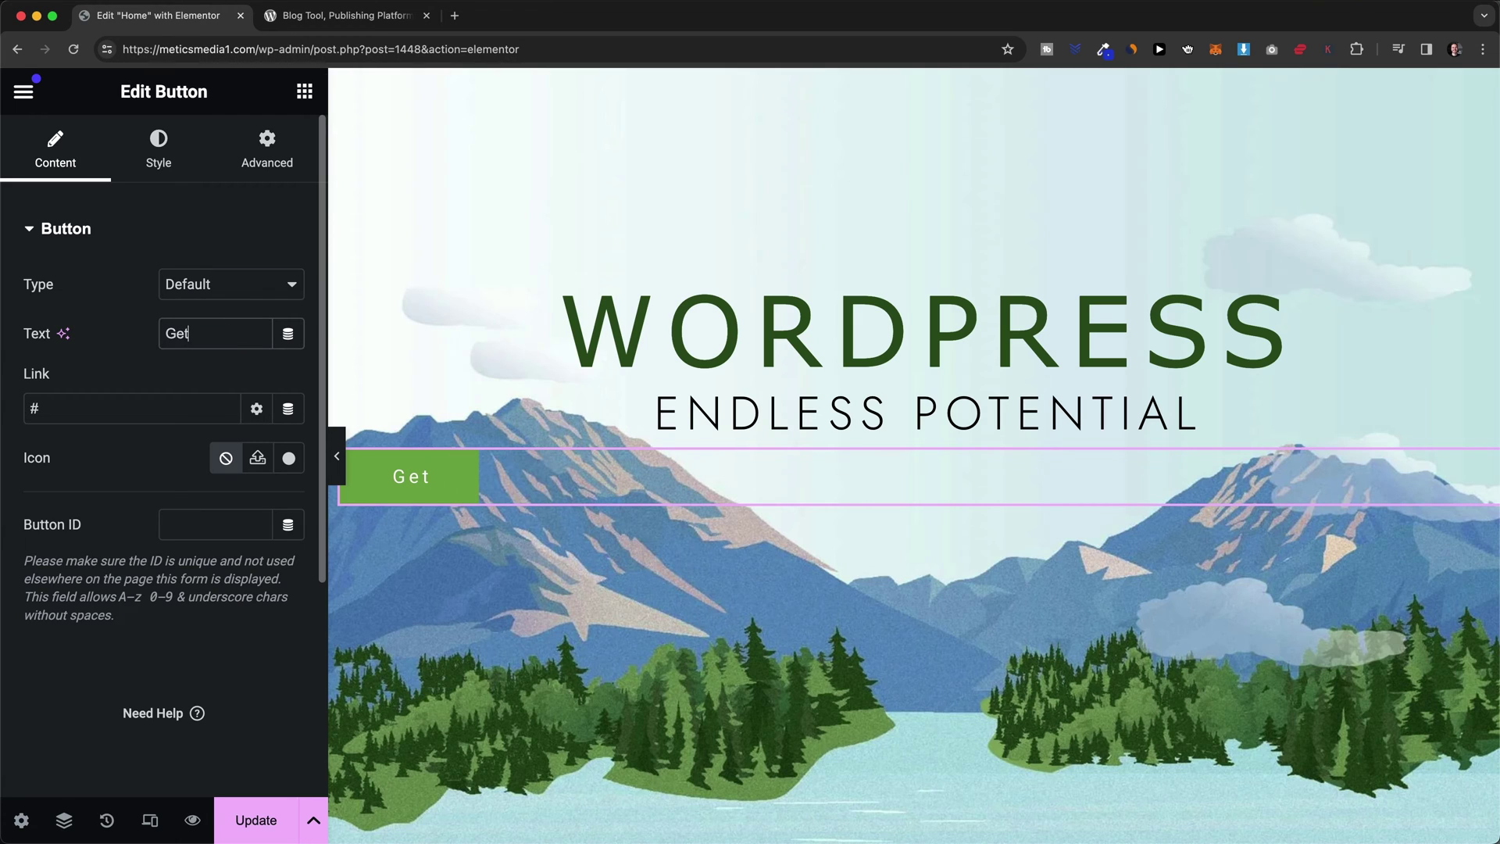
{"action": "type", "text": " WordPress"}
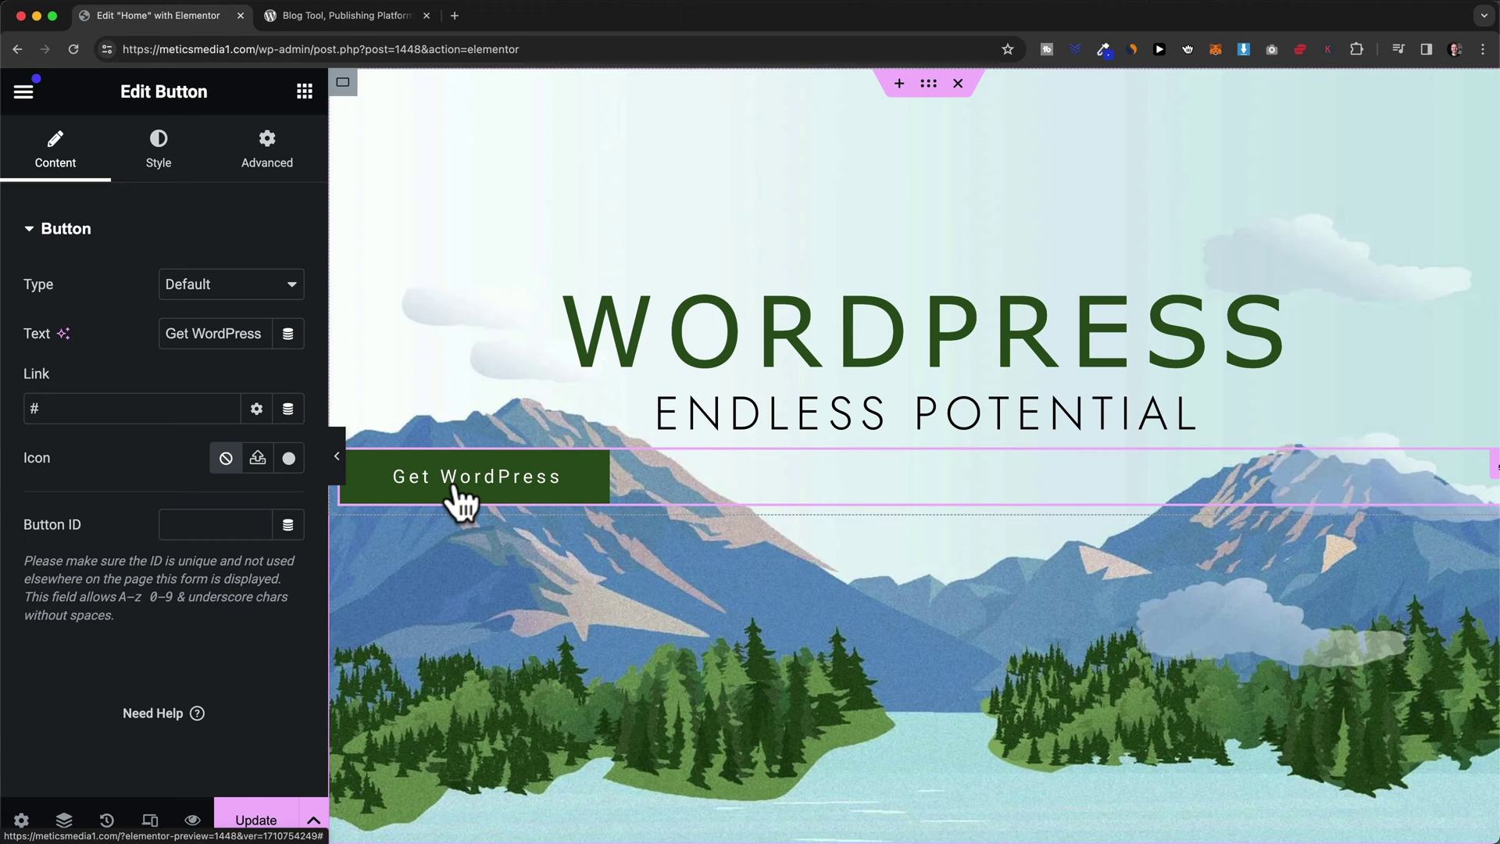
Replace the '#' link with the Contact page and compare against wordpress.org
{"action": "left_click", "coordinate": [69, 408]}
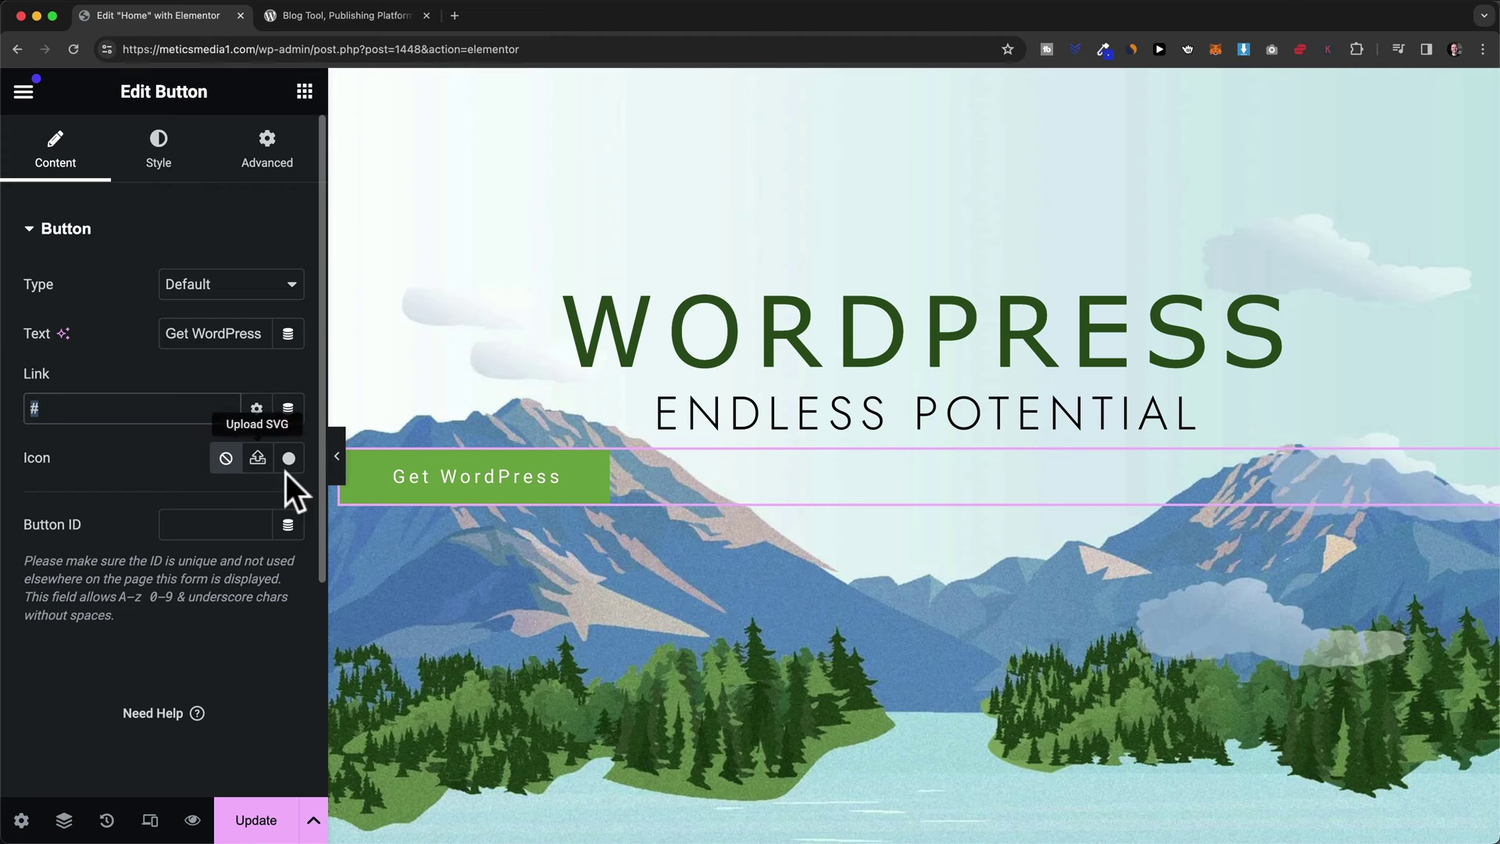
{"action": "double_click", "coordinate": [60, 408]}
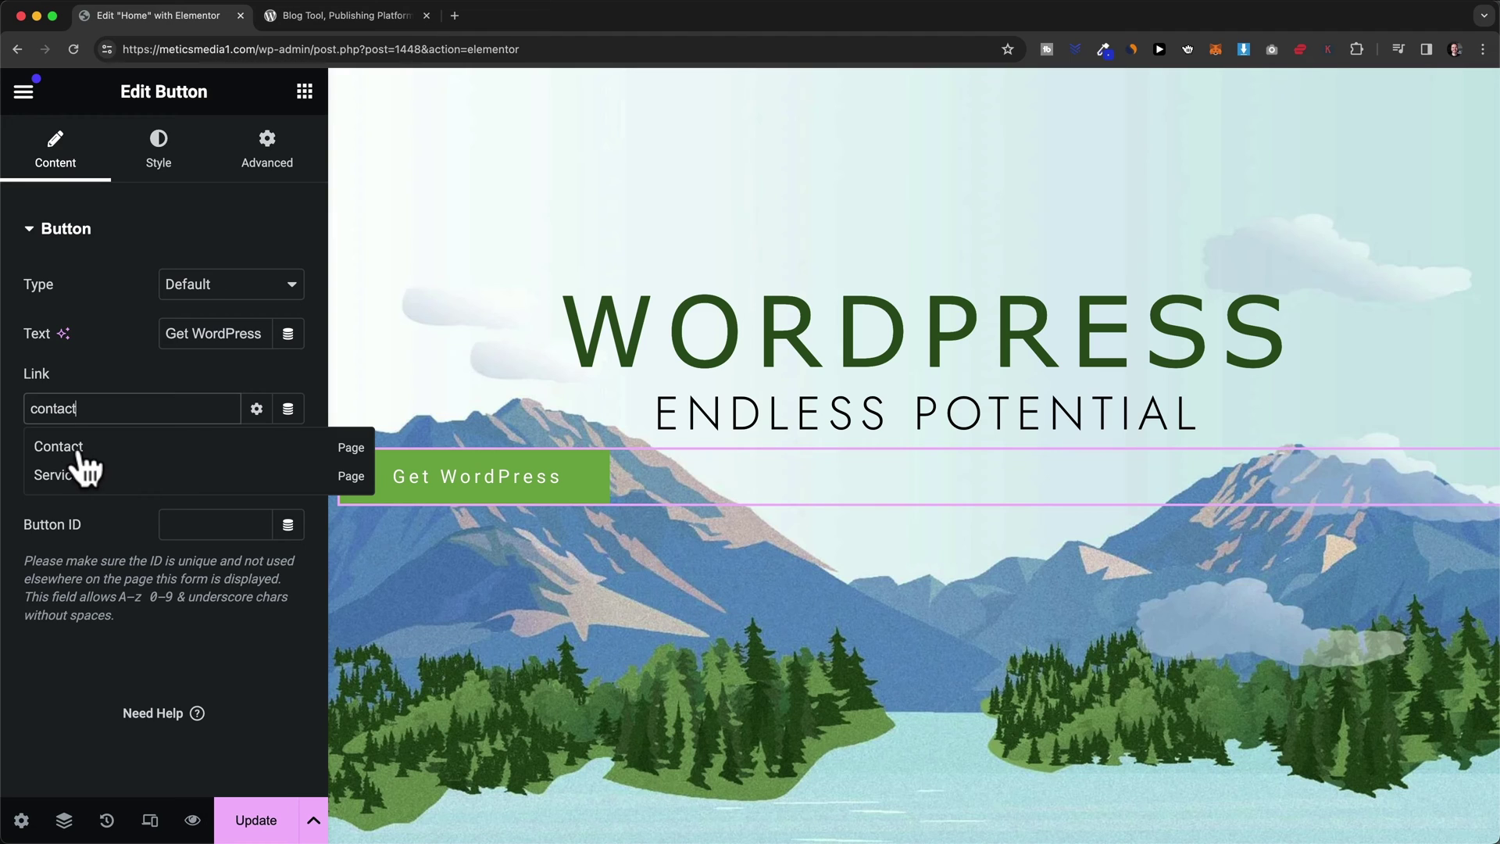
{"action": "left_click", "coordinate": [78, 447]}
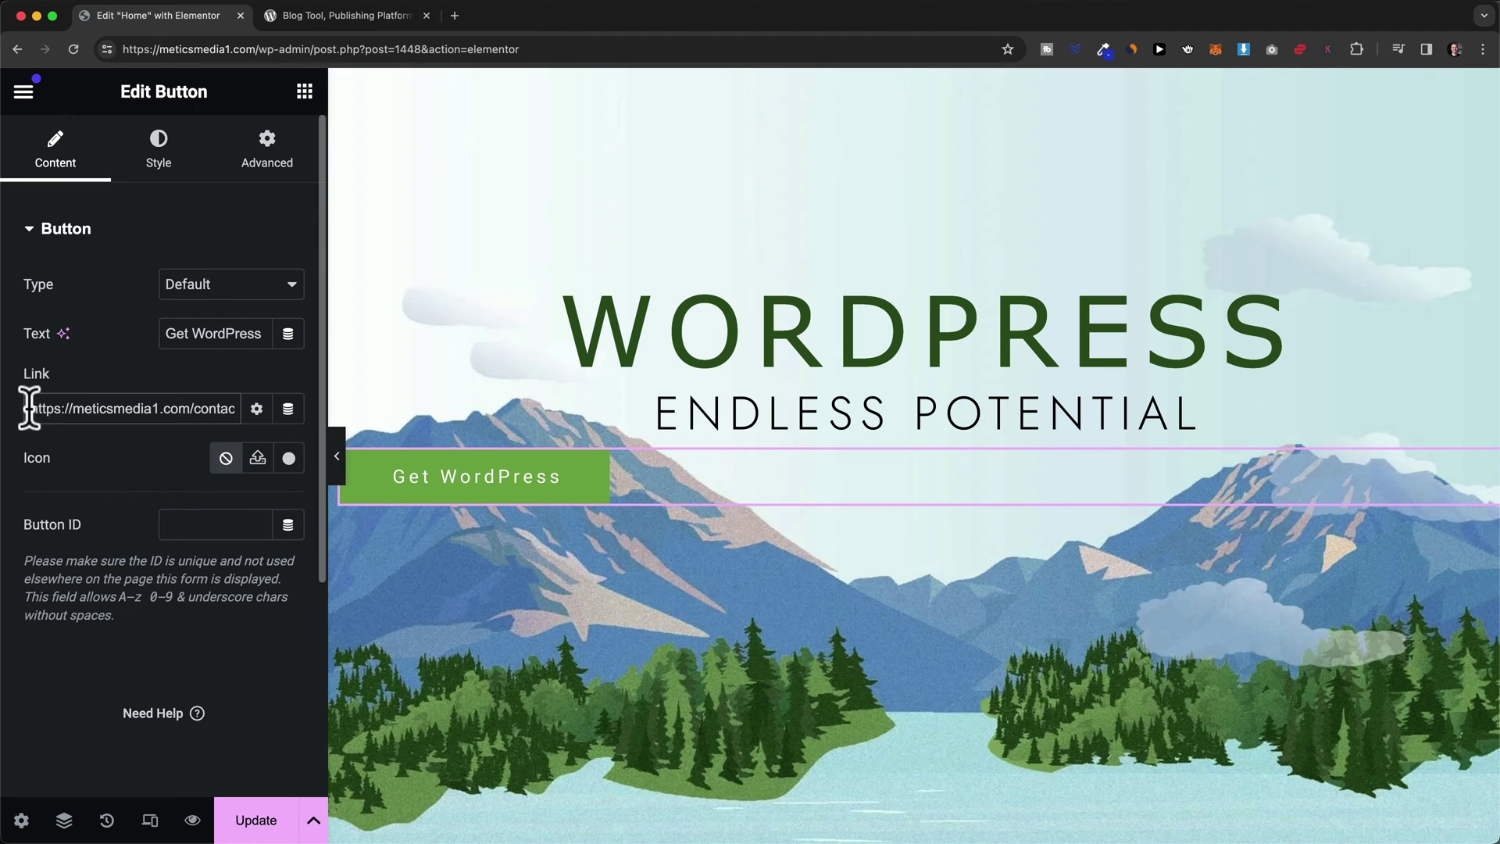
{"action": "left_click_drag", "start_coordinate": [34, 408], "coordinate": [248, 421]}
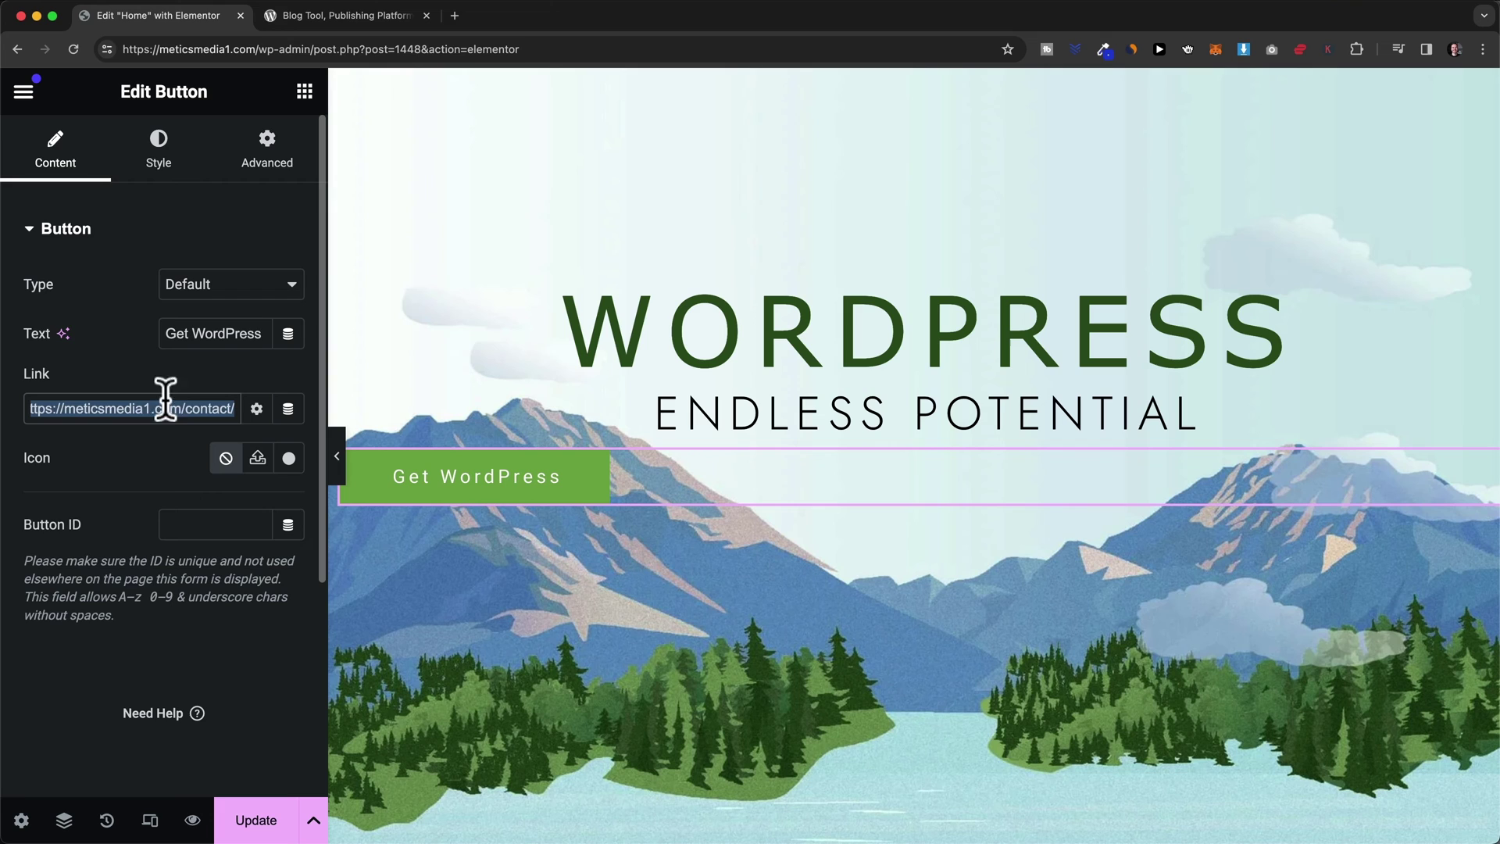
{"action": "left_click", "coordinate": [142, 437]}
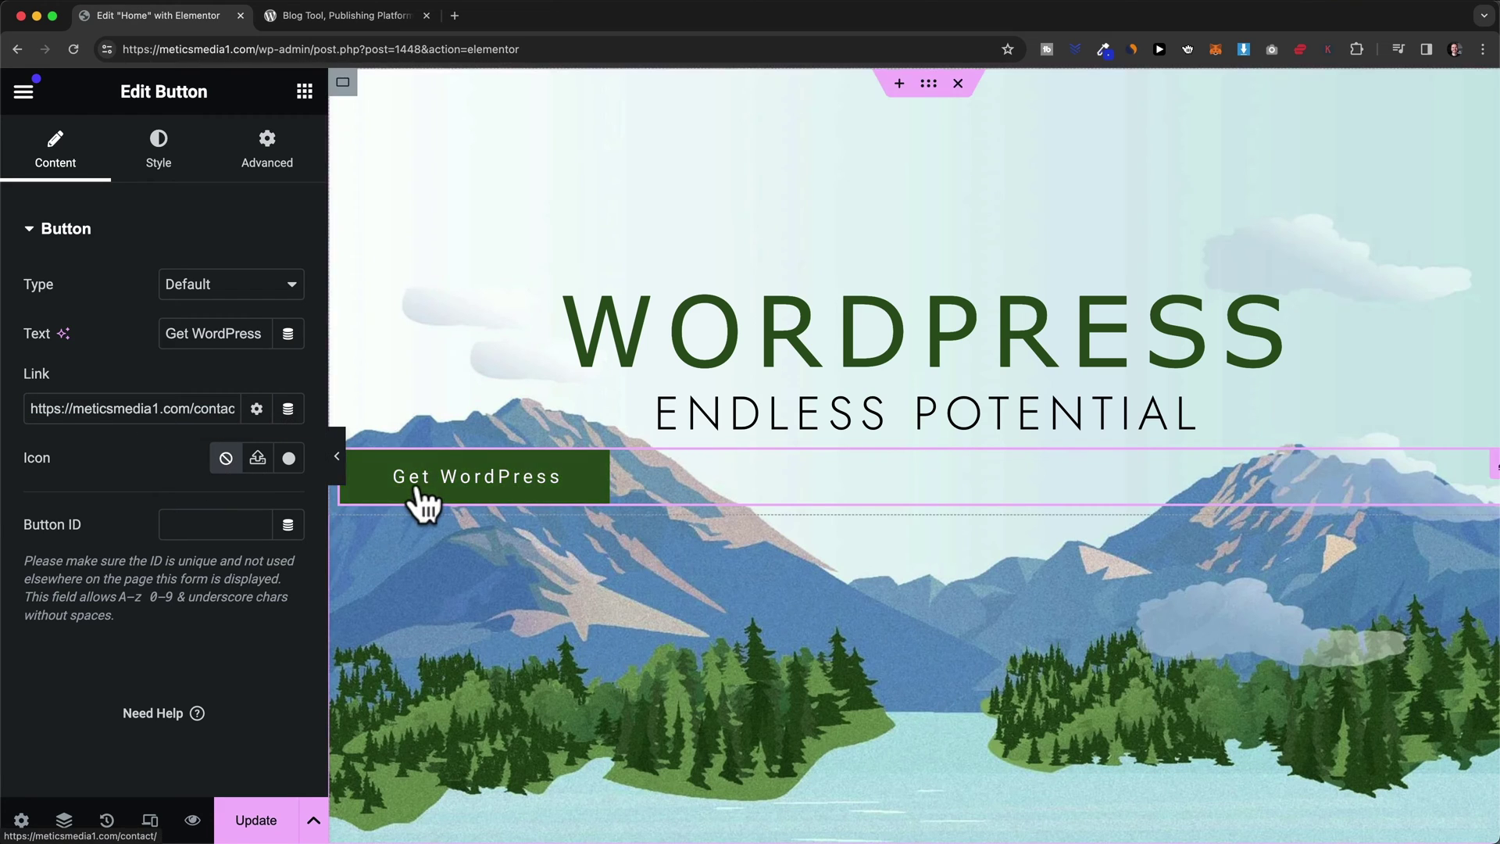
{"action": "left_click", "coordinate": [385, 19]}
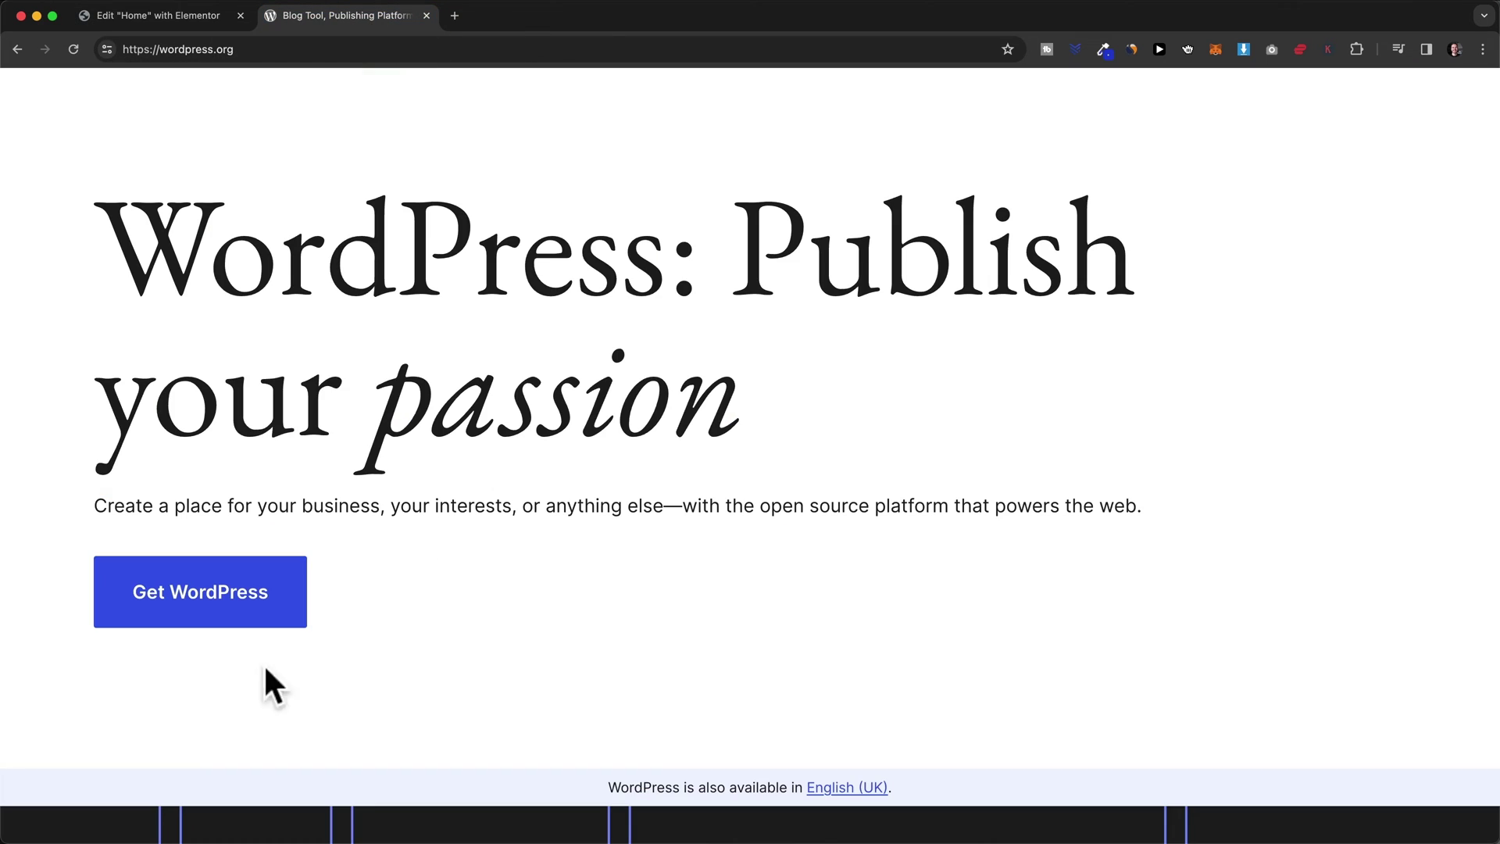
{"action": "left_click", "coordinate": [185, 18]}
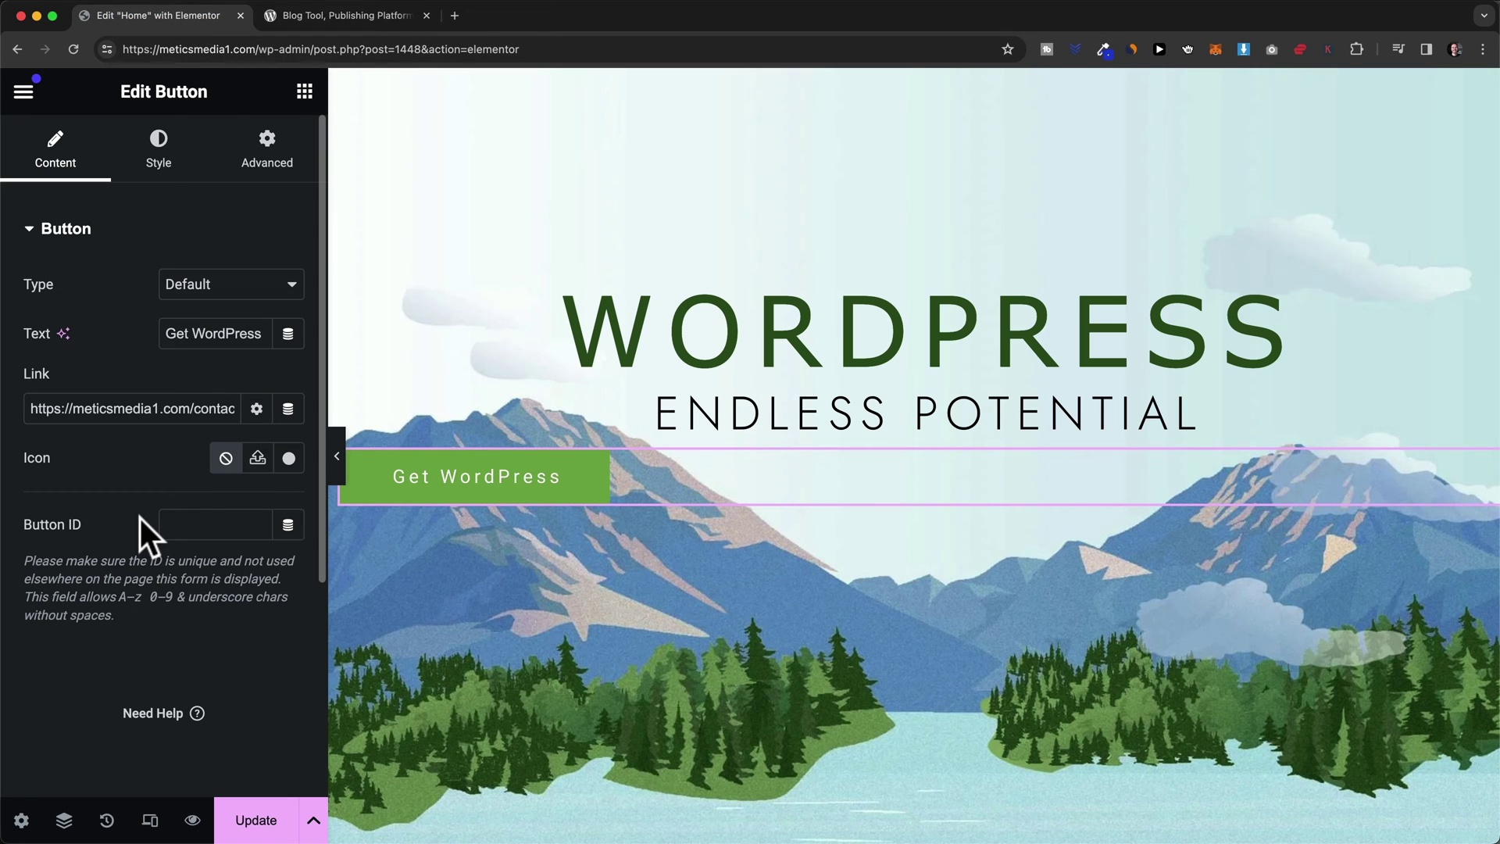
Set the Get WordPress button's alignment to Centre, checking wordpress.org's button for reference
{"action": "left_click", "coordinate": [162, 174]}
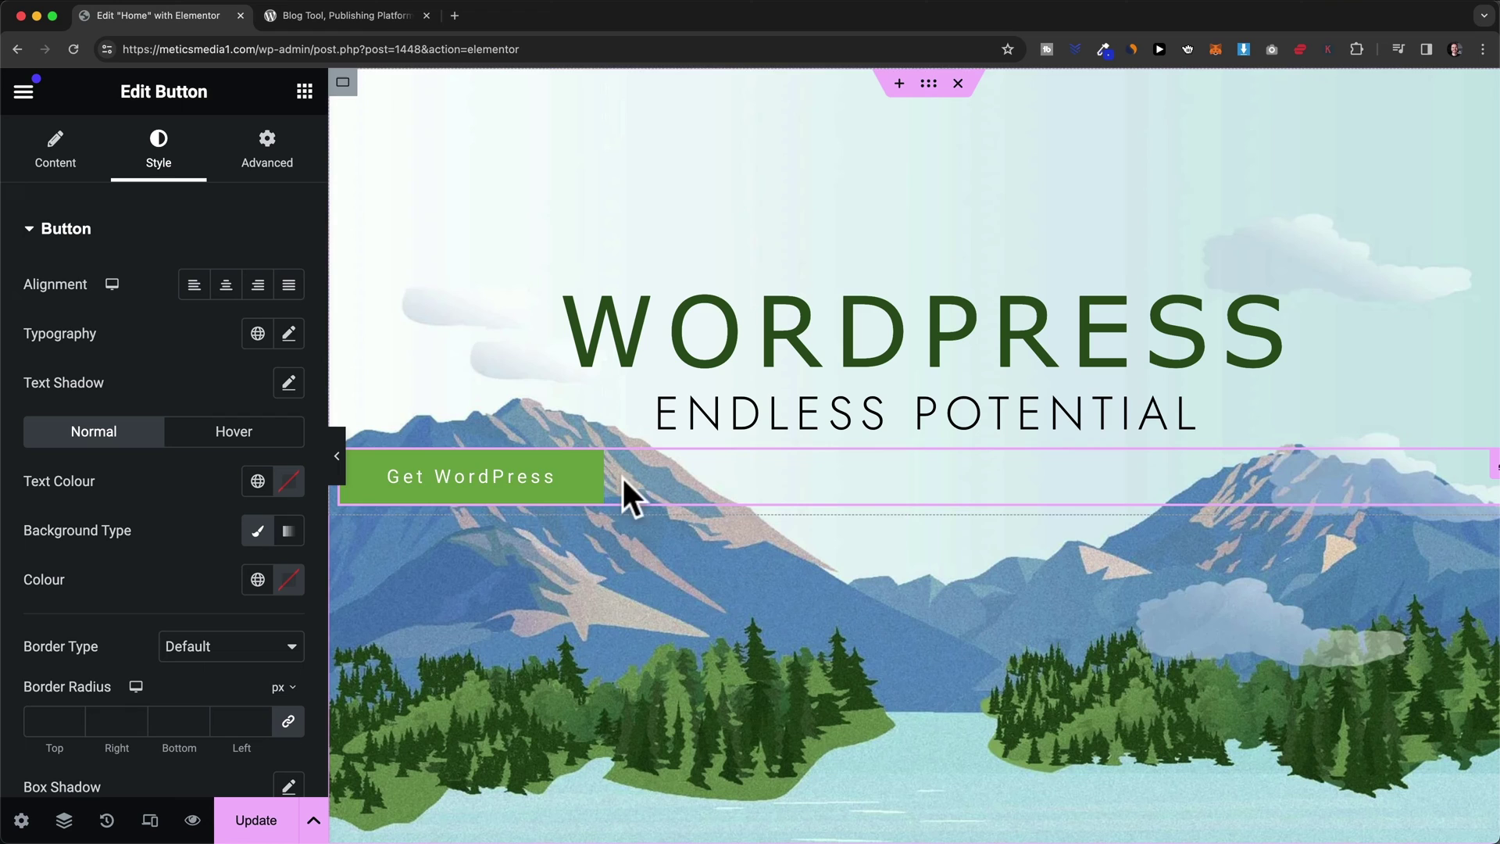
{"action": "left_click", "coordinate": [227, 289]}
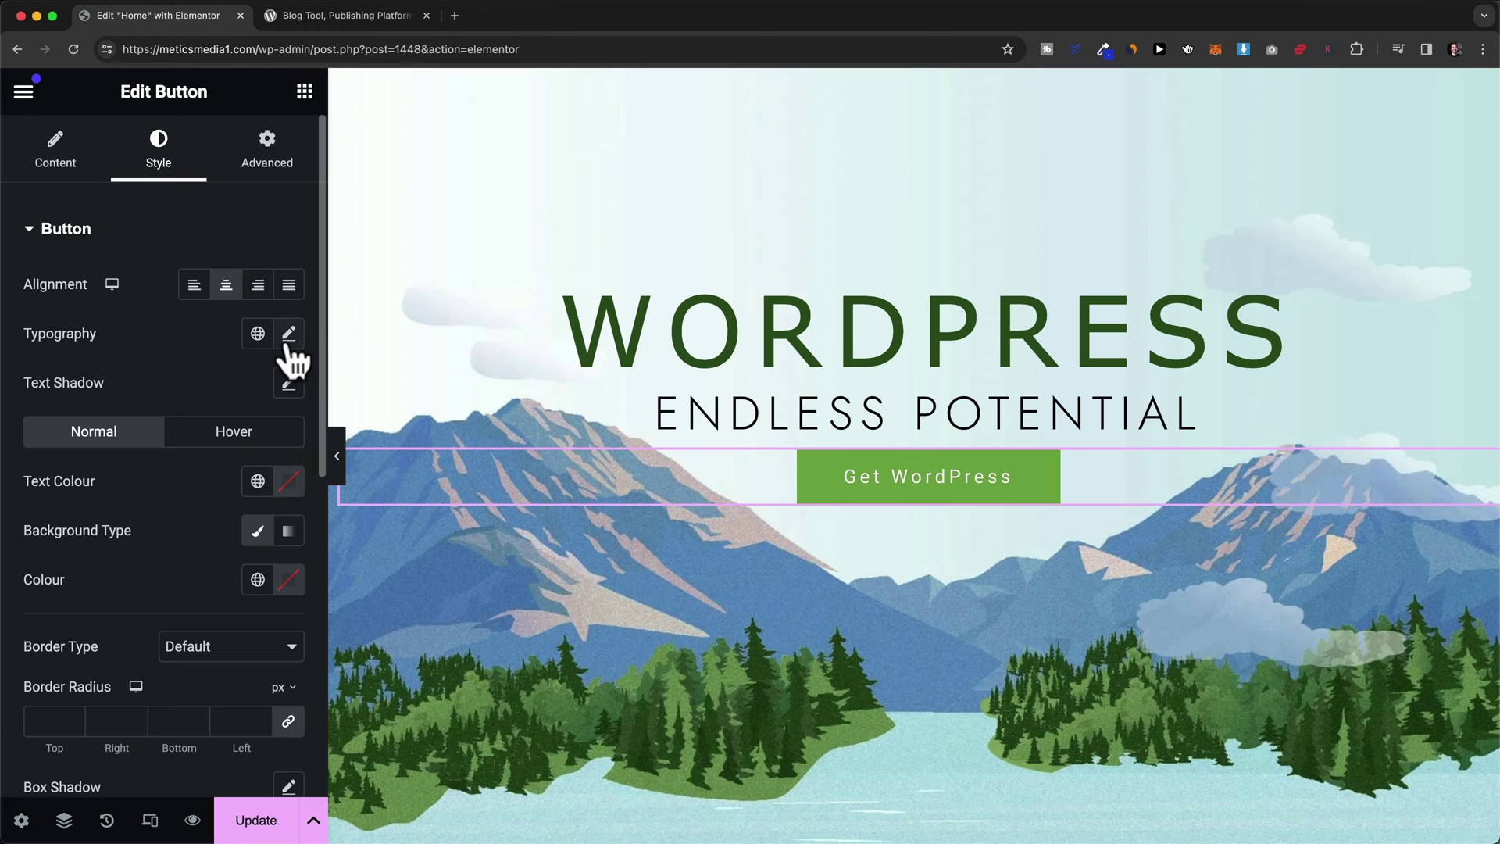
{"action": "left_click", "coordinate": [354, 16]}
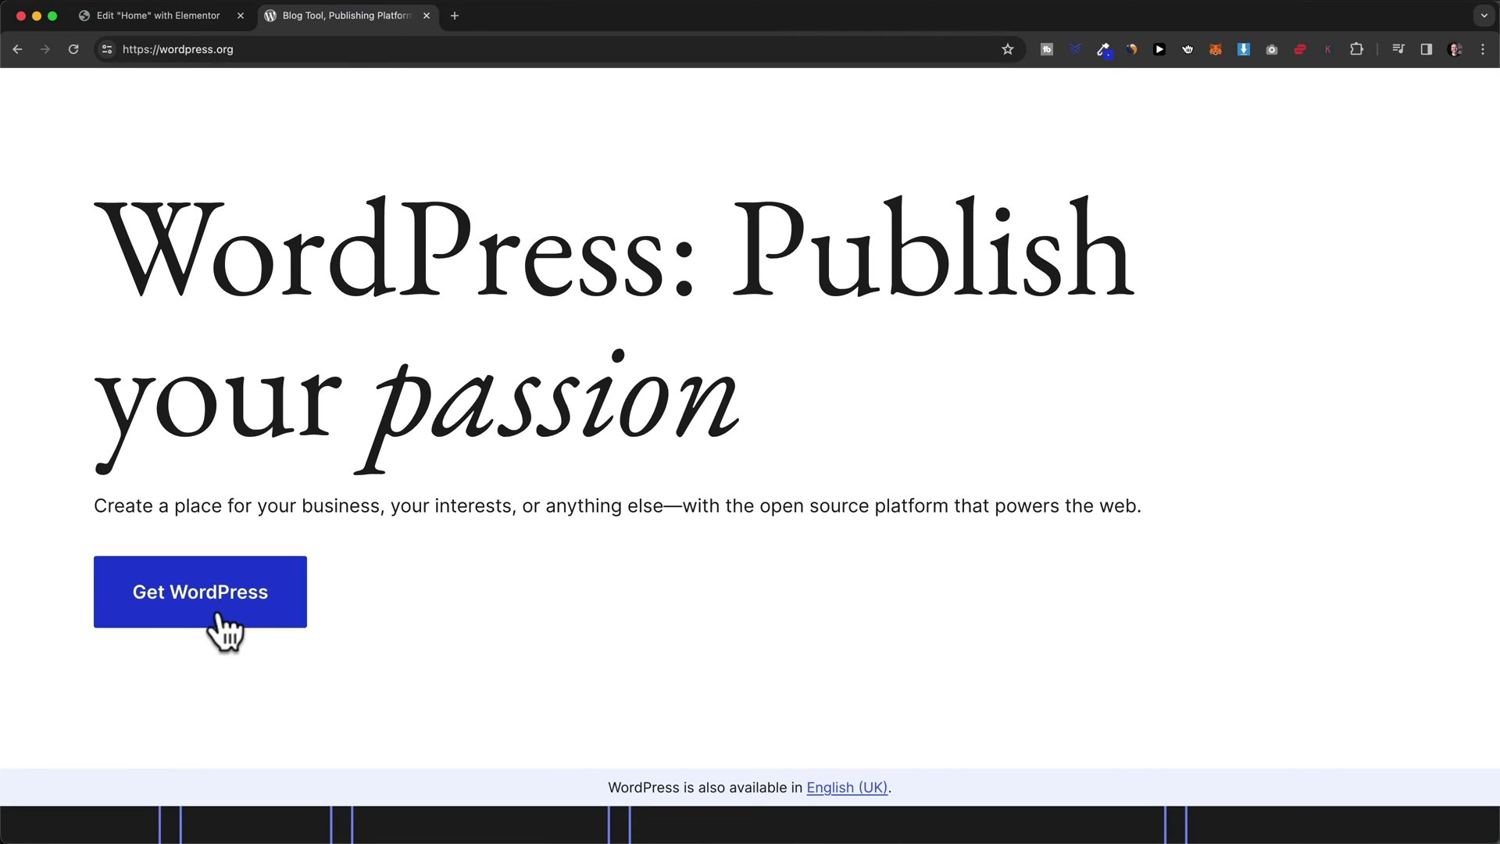
{"action": "scroll", "coordinate": [223, 632], "scroll_direction": "down", "scroll_amount": 2}
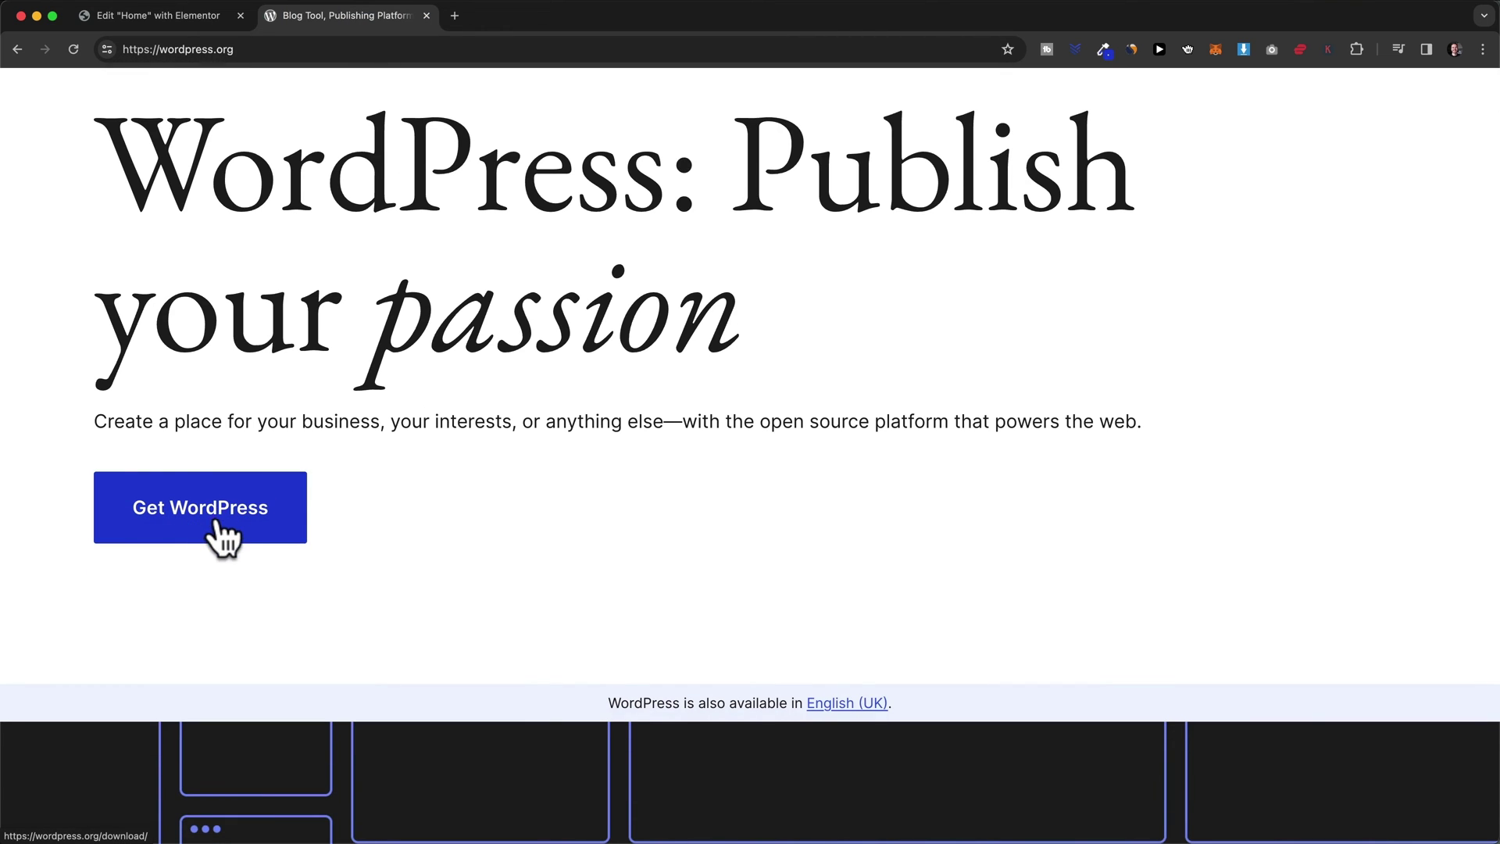
{"action": "left_click", "coordinate": [194, 22]}
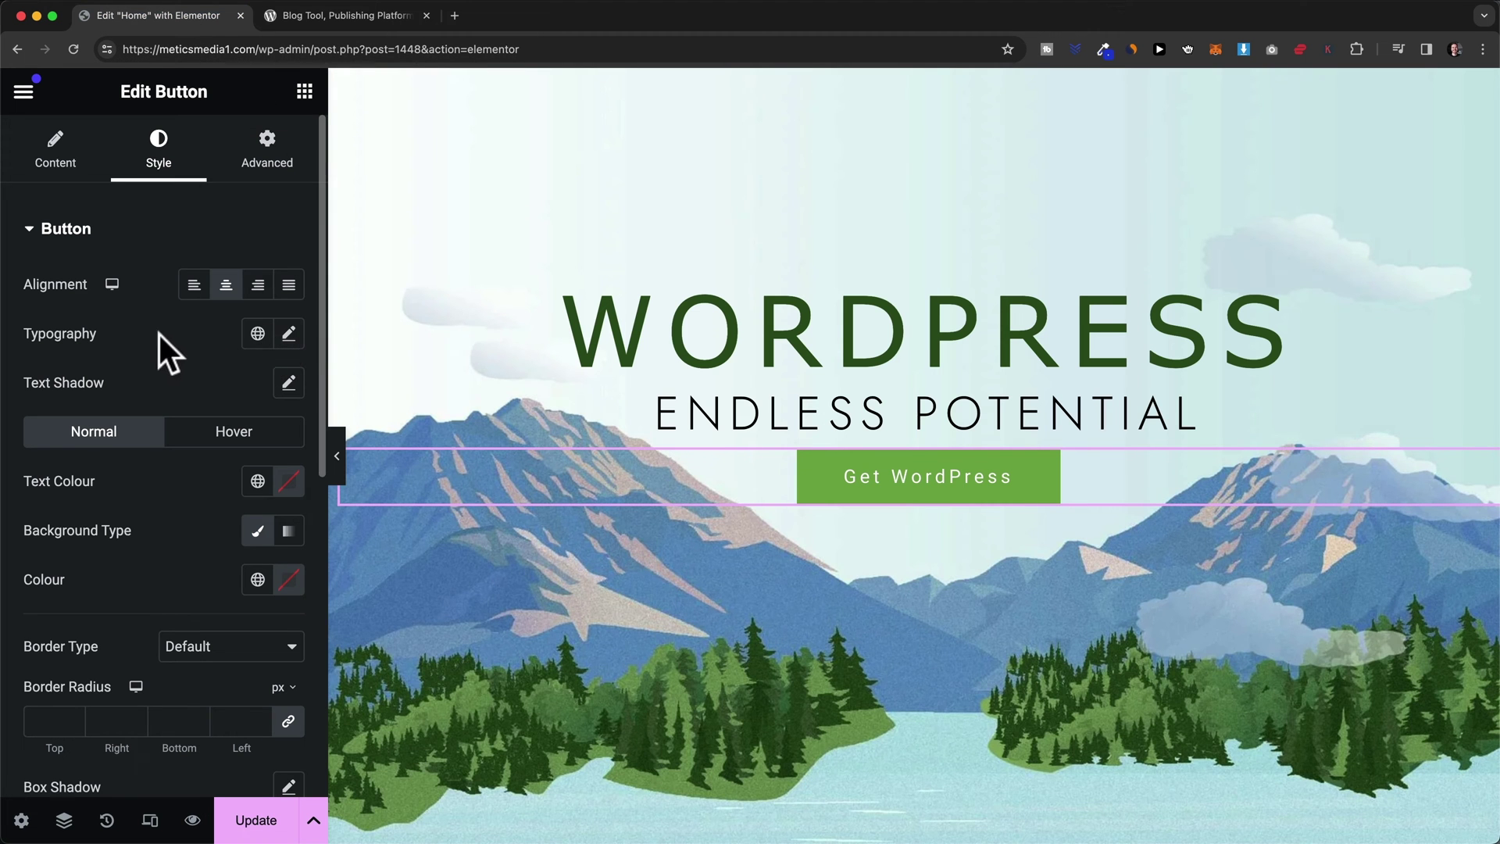
Set button typography to Arial, 17 px, weight 600 Semi Bold, letter spacing -0.3
{"action": "left_click", "coordinate": [289, 334]}
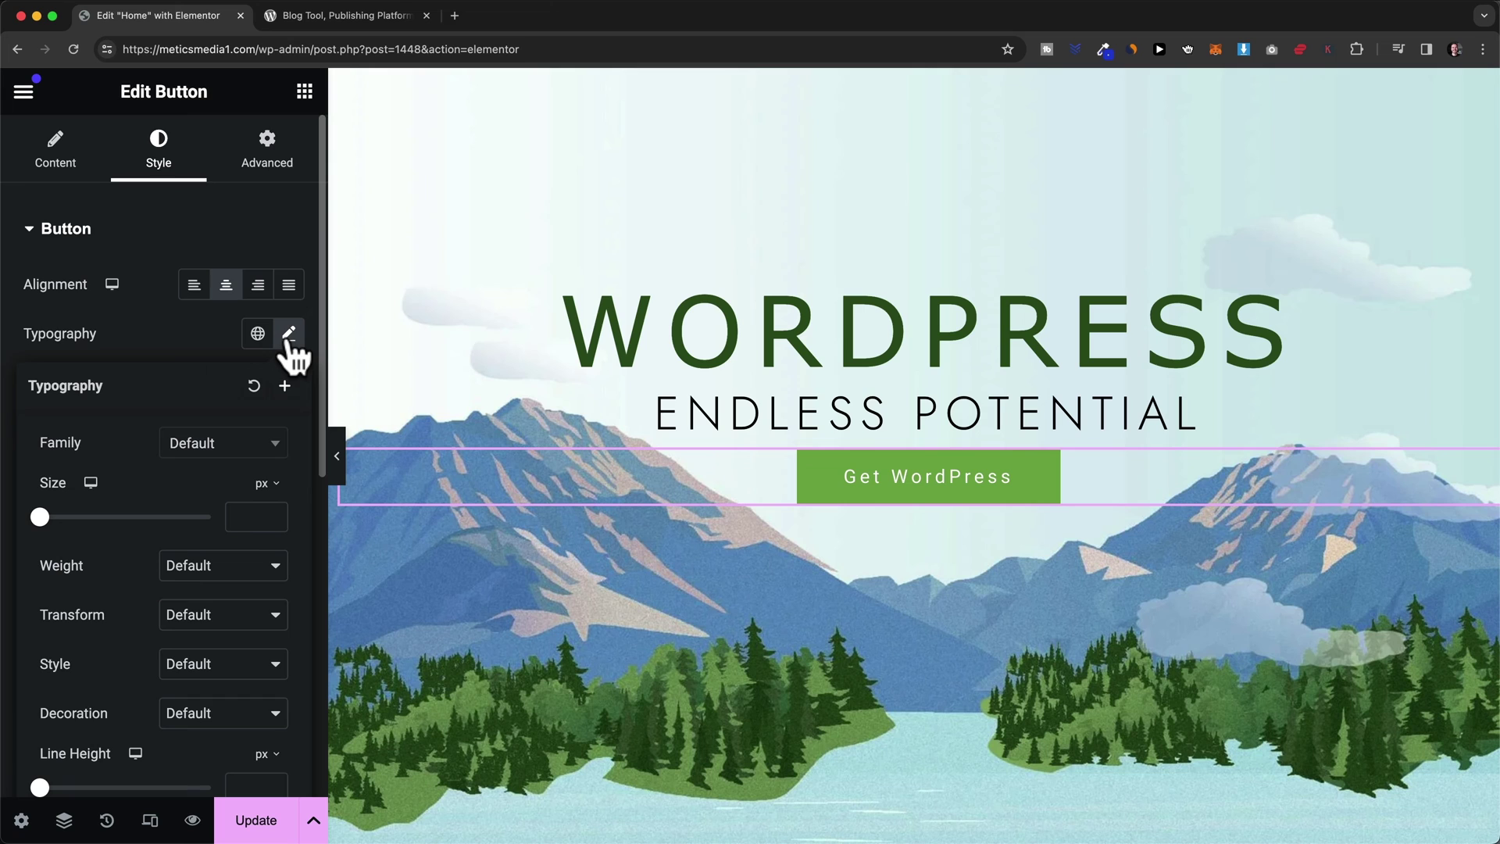
{"action": "scroll", "coordinate": [144, 445], "scroll_direction": "down", "scroll_amount": 3}
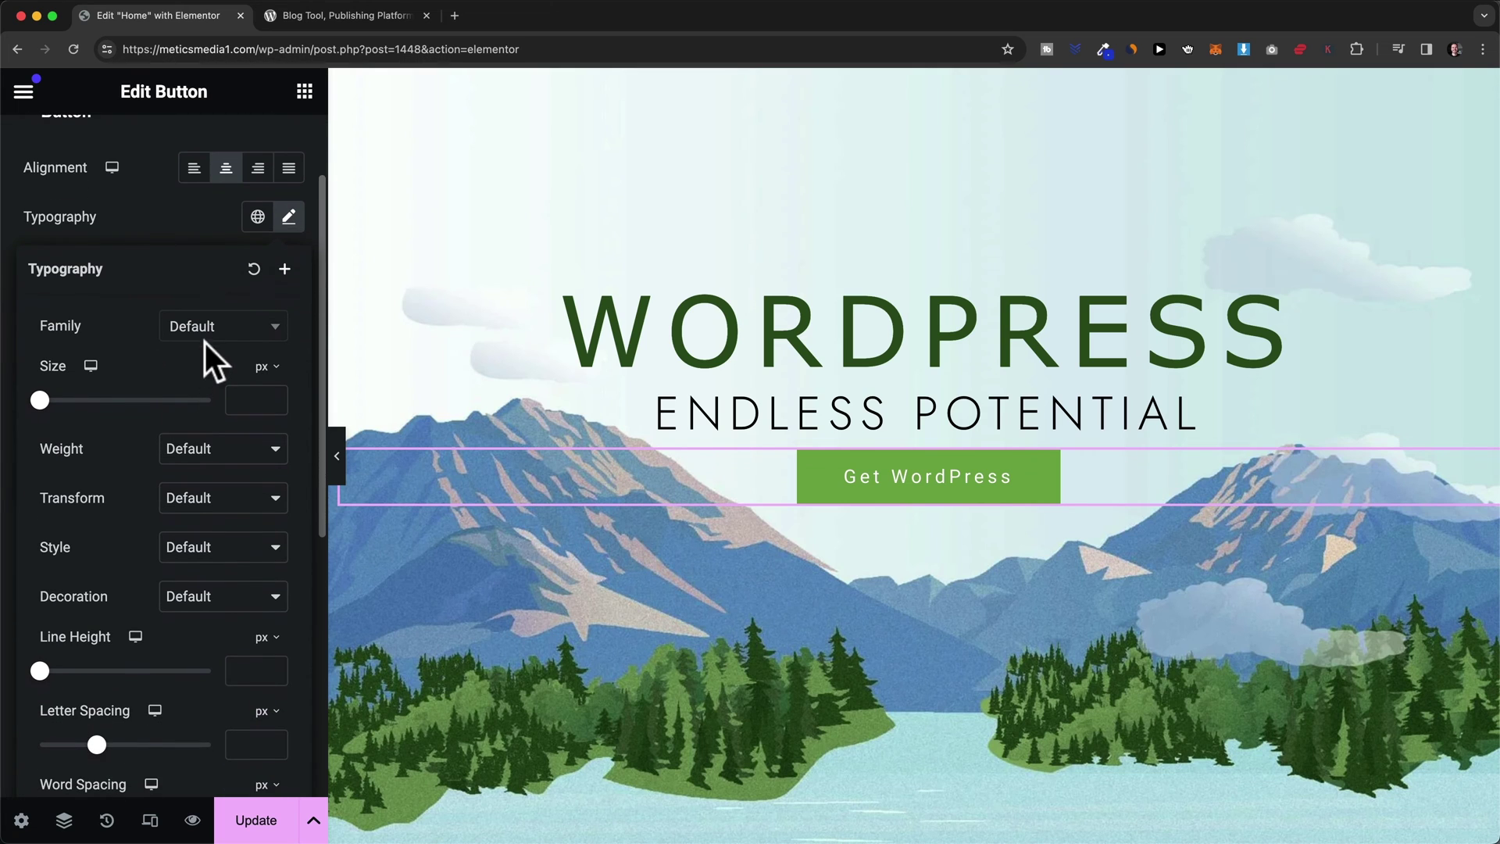
{"action": "left_click", "coordinate": [207, 332]}
{"action": "left_click", "coordinate": [215, 456]}
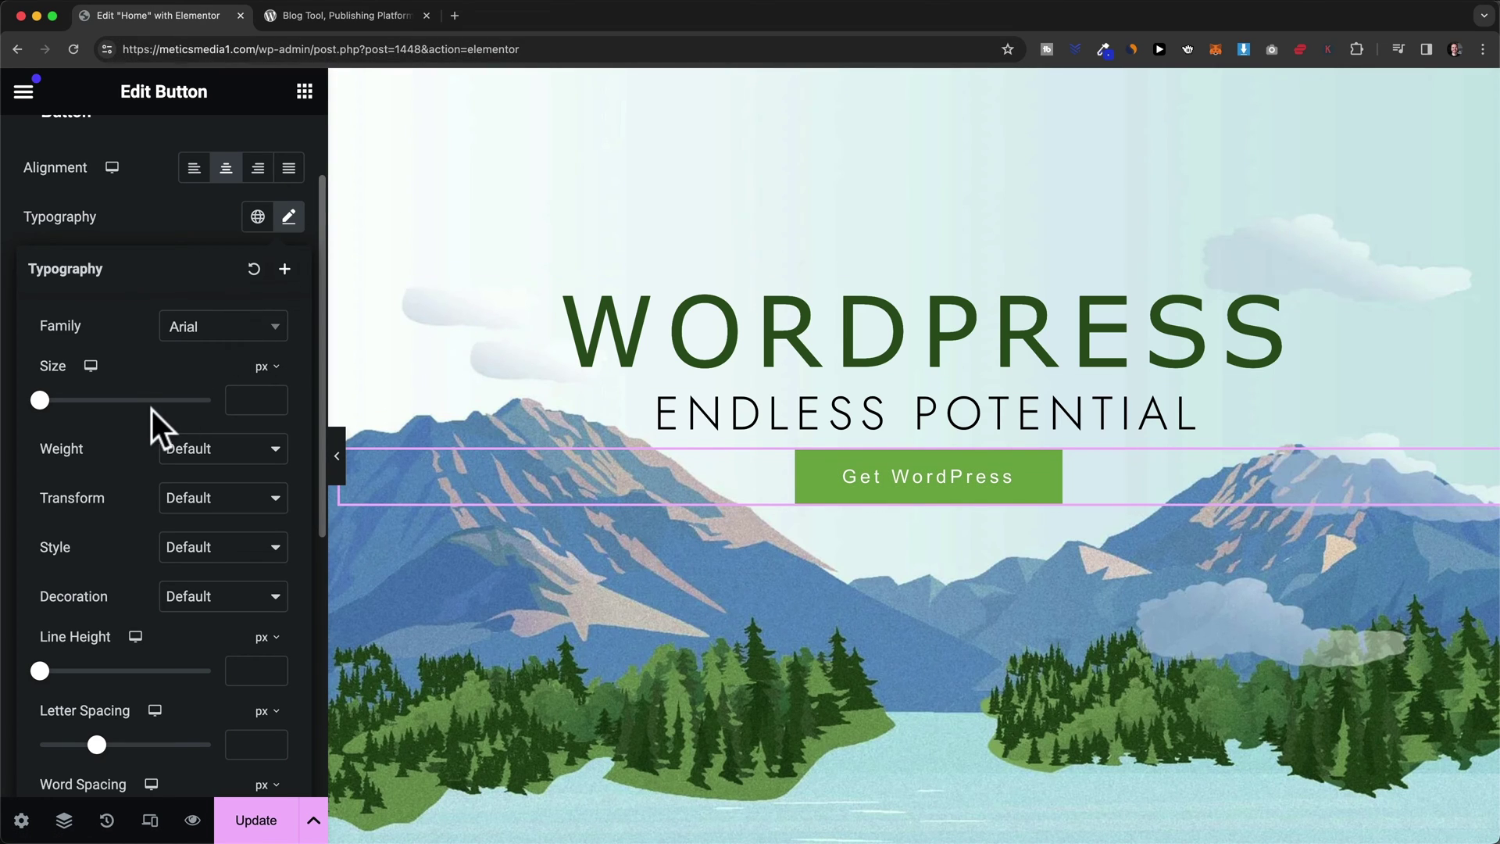
{"action": "mouse_move", "coordinate": [40, 400]}
{"action": "left_mouse_down"}
{"action": "mouse_move", "coordinate": [67, 400]}
{"action": "mouse_move", "coordinate": [53, 400]}
{"action": "left_mouse_up"}
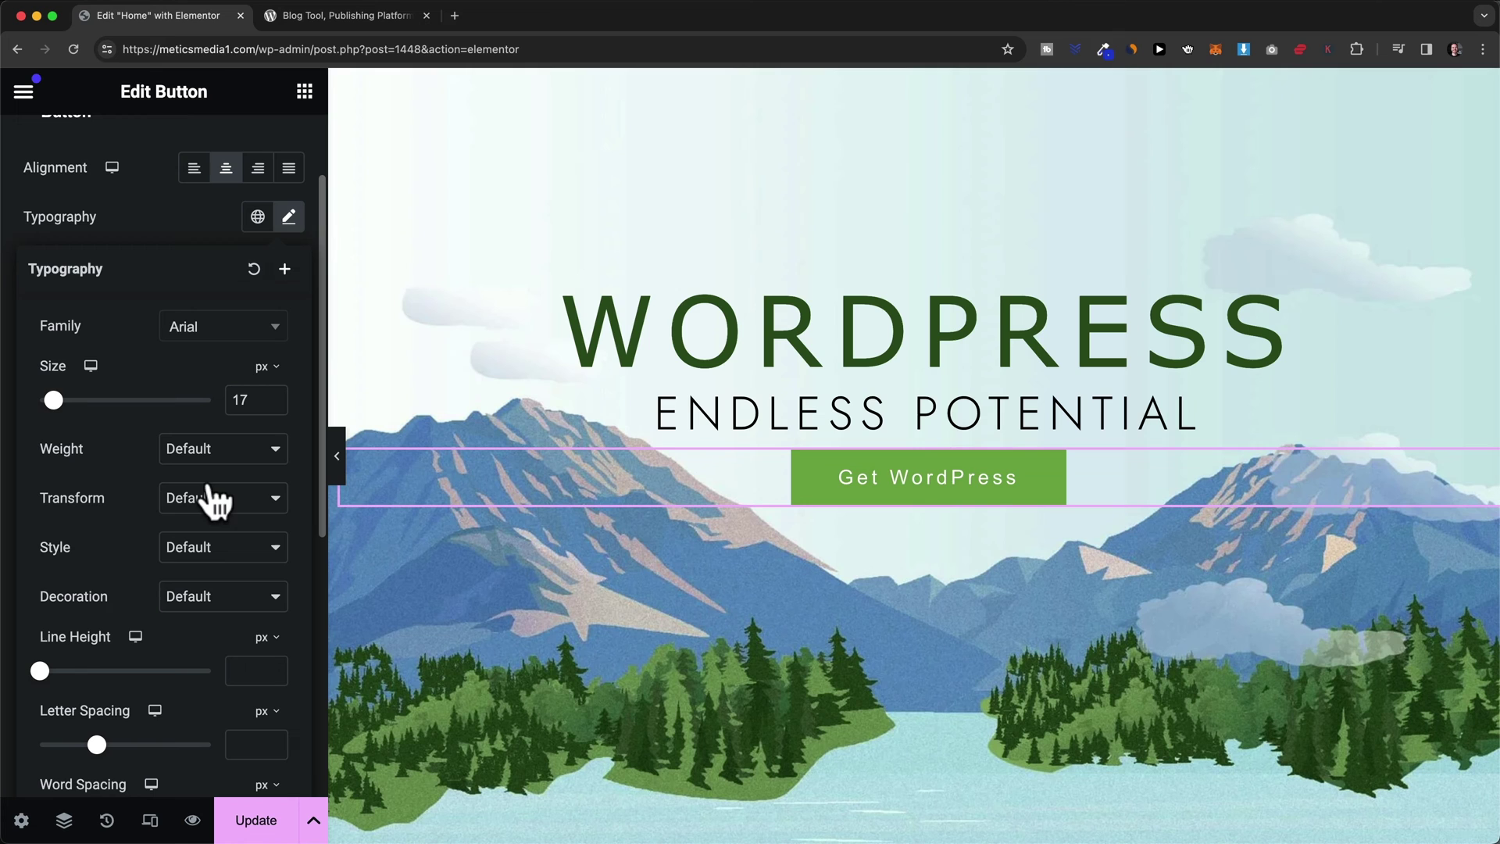
{"action": "left_click", "coordinate": [313, 16]}
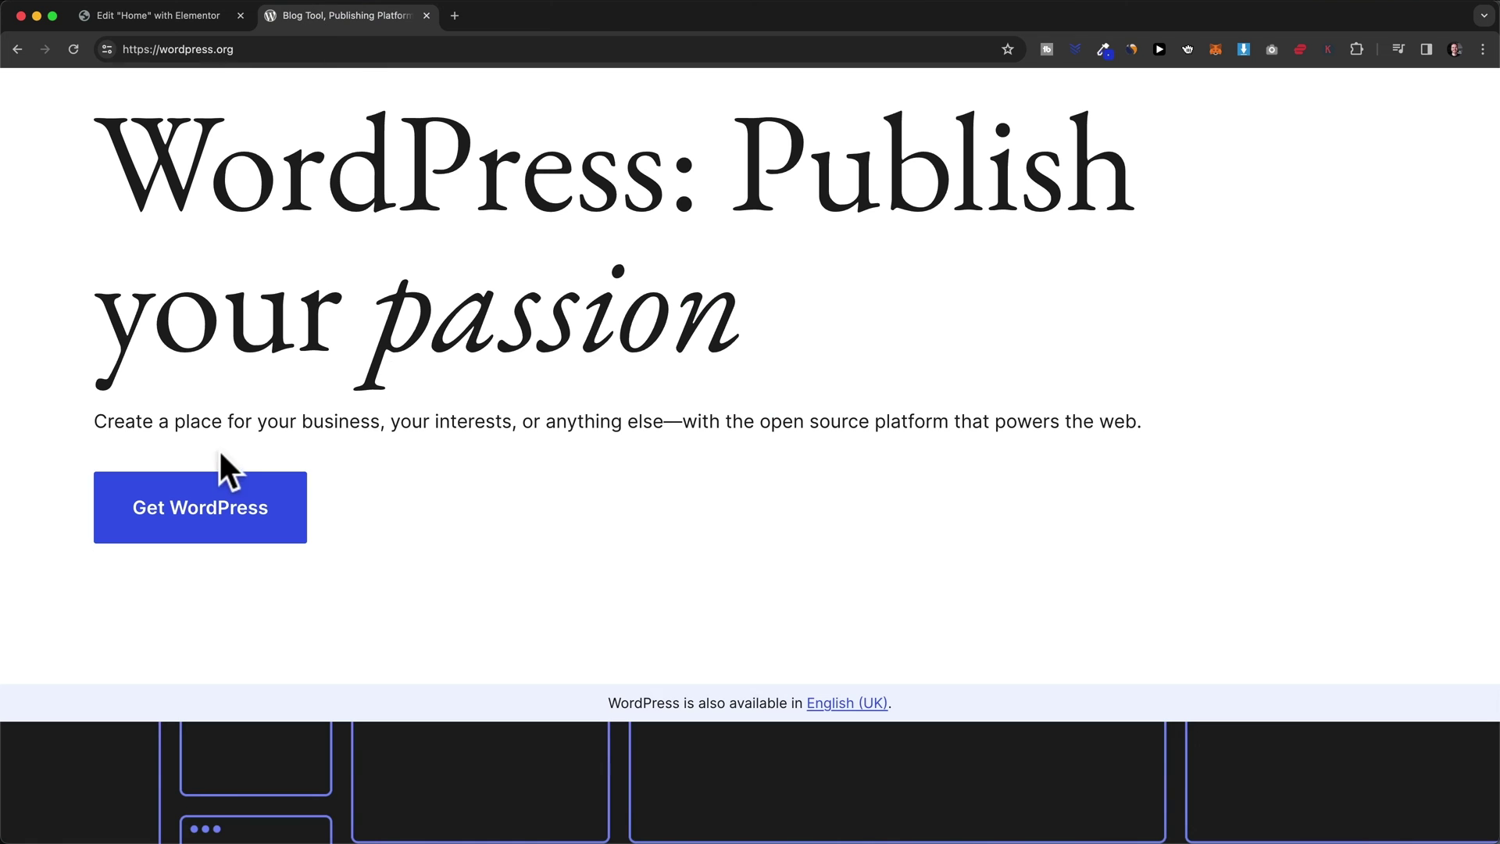
{"action": "left_click", "coordinate": [194, 17]}
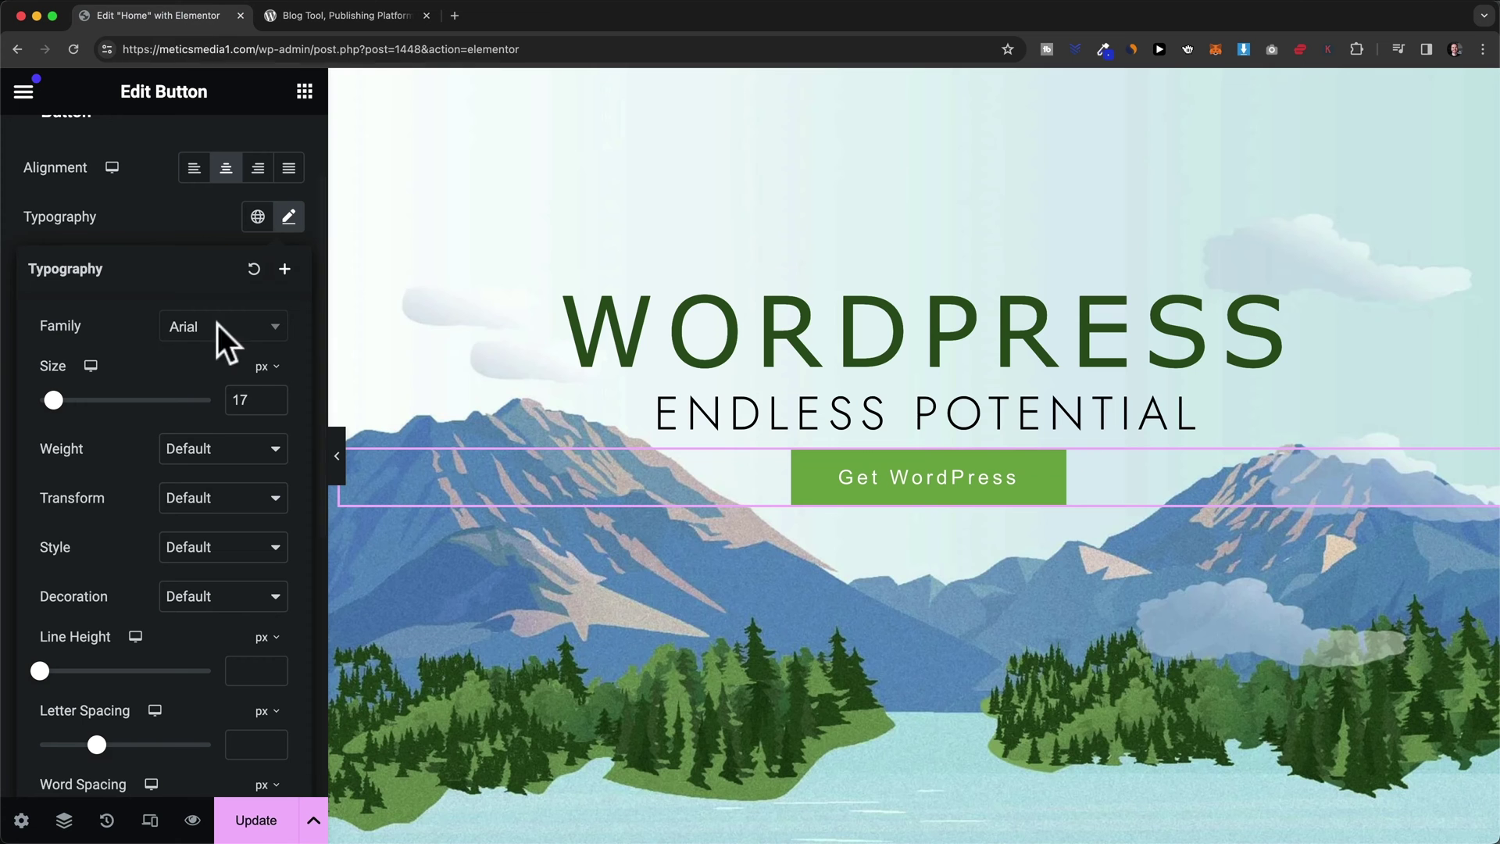
{"action": "left_click", "coordinate": [185, 447]}
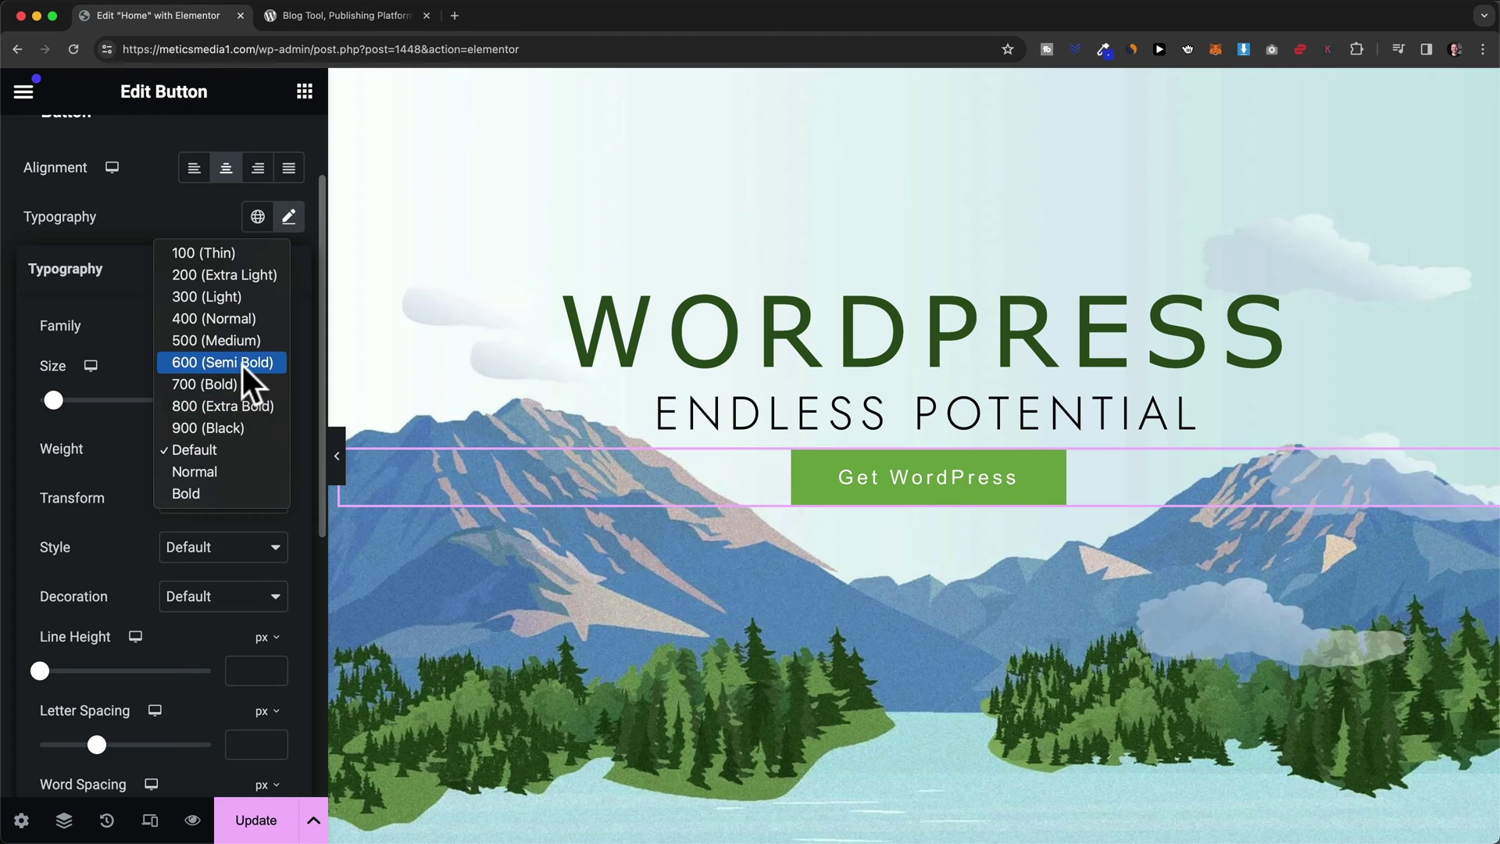
{"action": "key", "text": "Escape"}
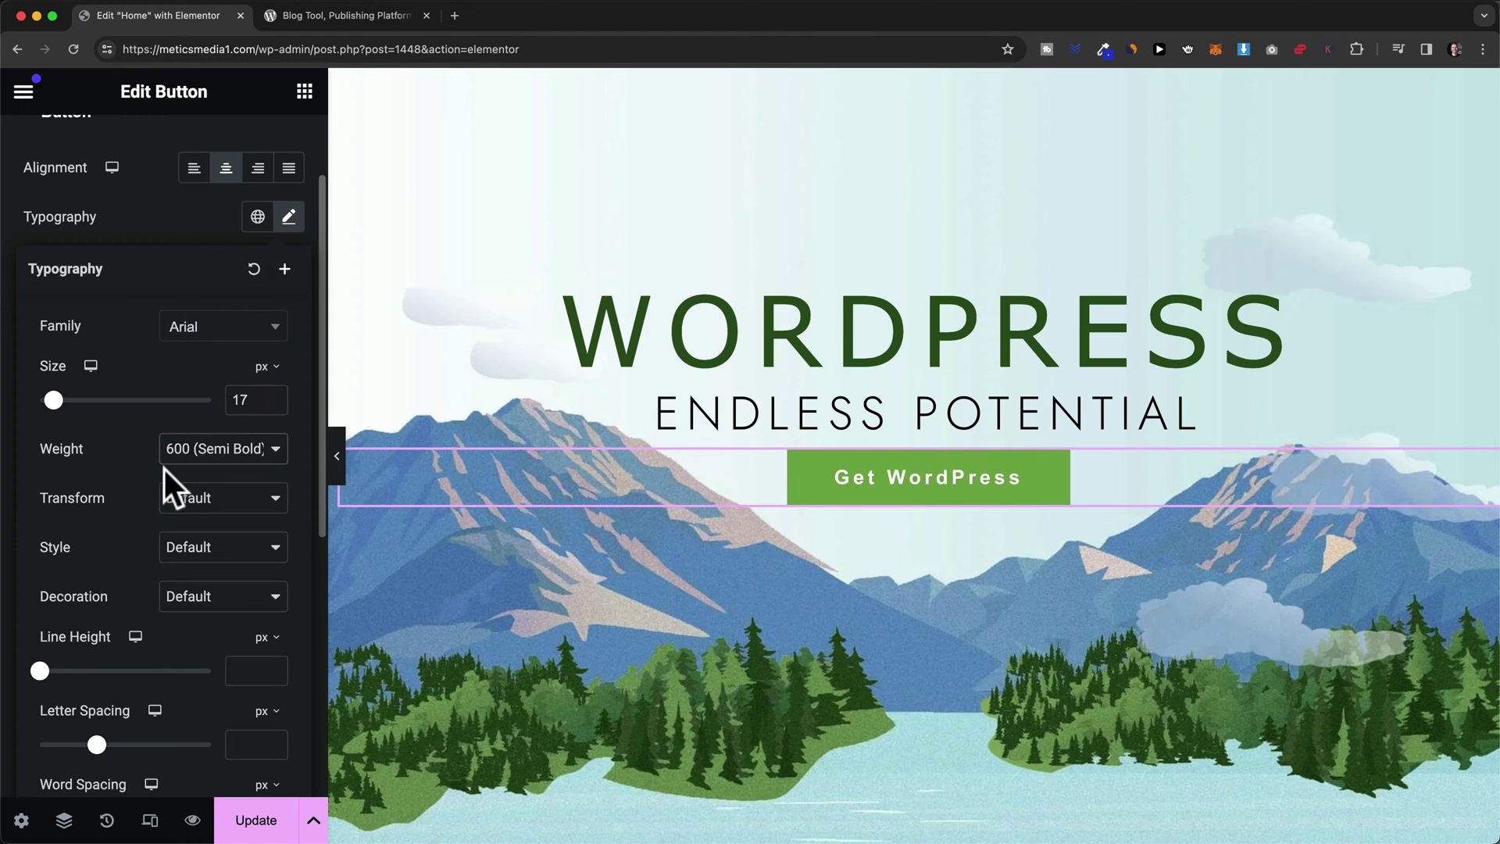
{"action": "scroll", "coordinate": [132, 472], "scroll_direction": "down", "scroll_amount": 2}
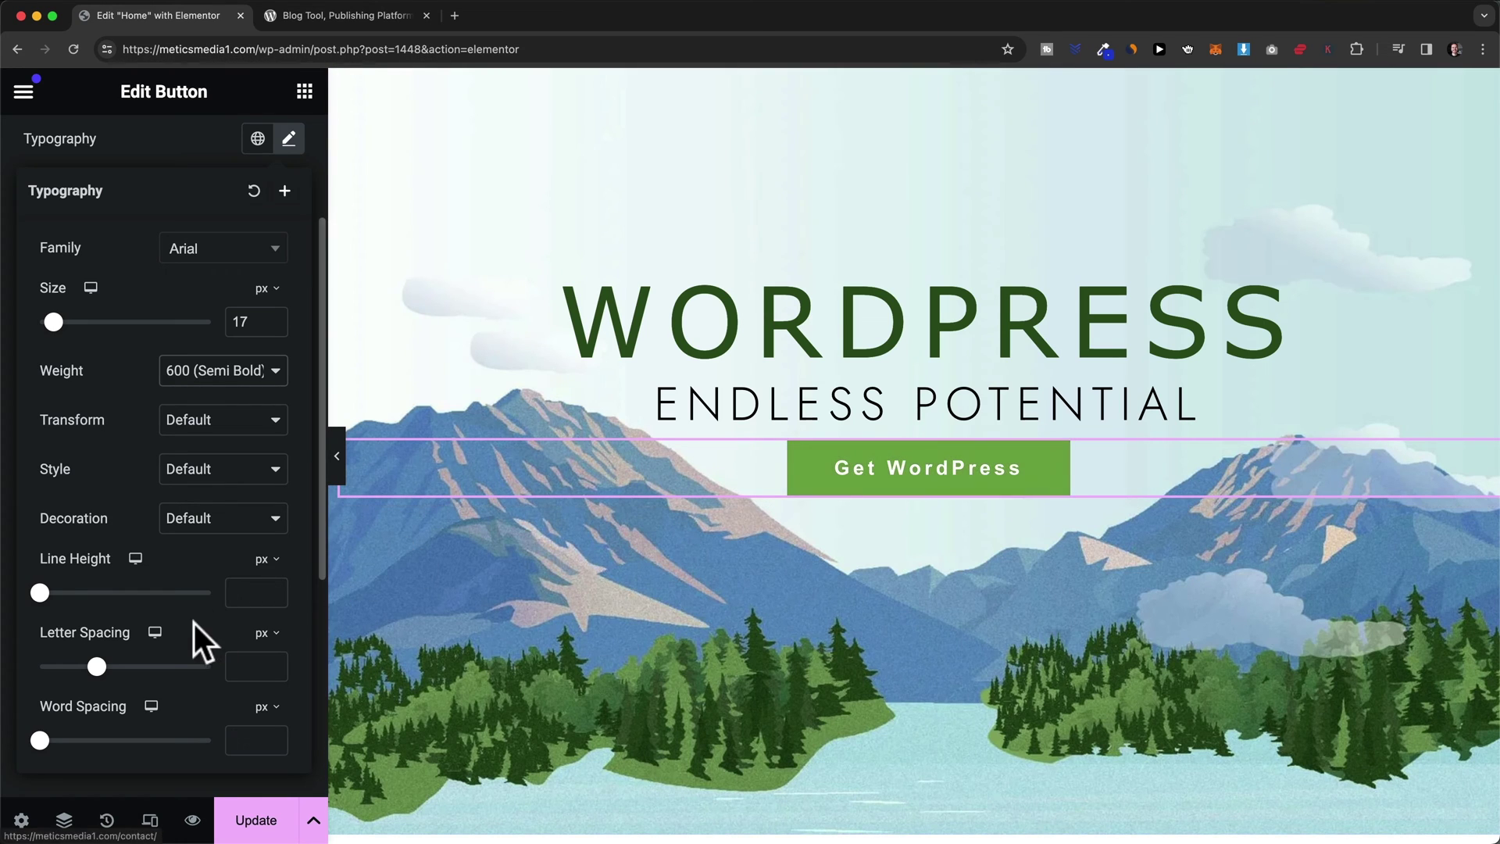
{"action": "left_click", "coordinate": [93, 667]}
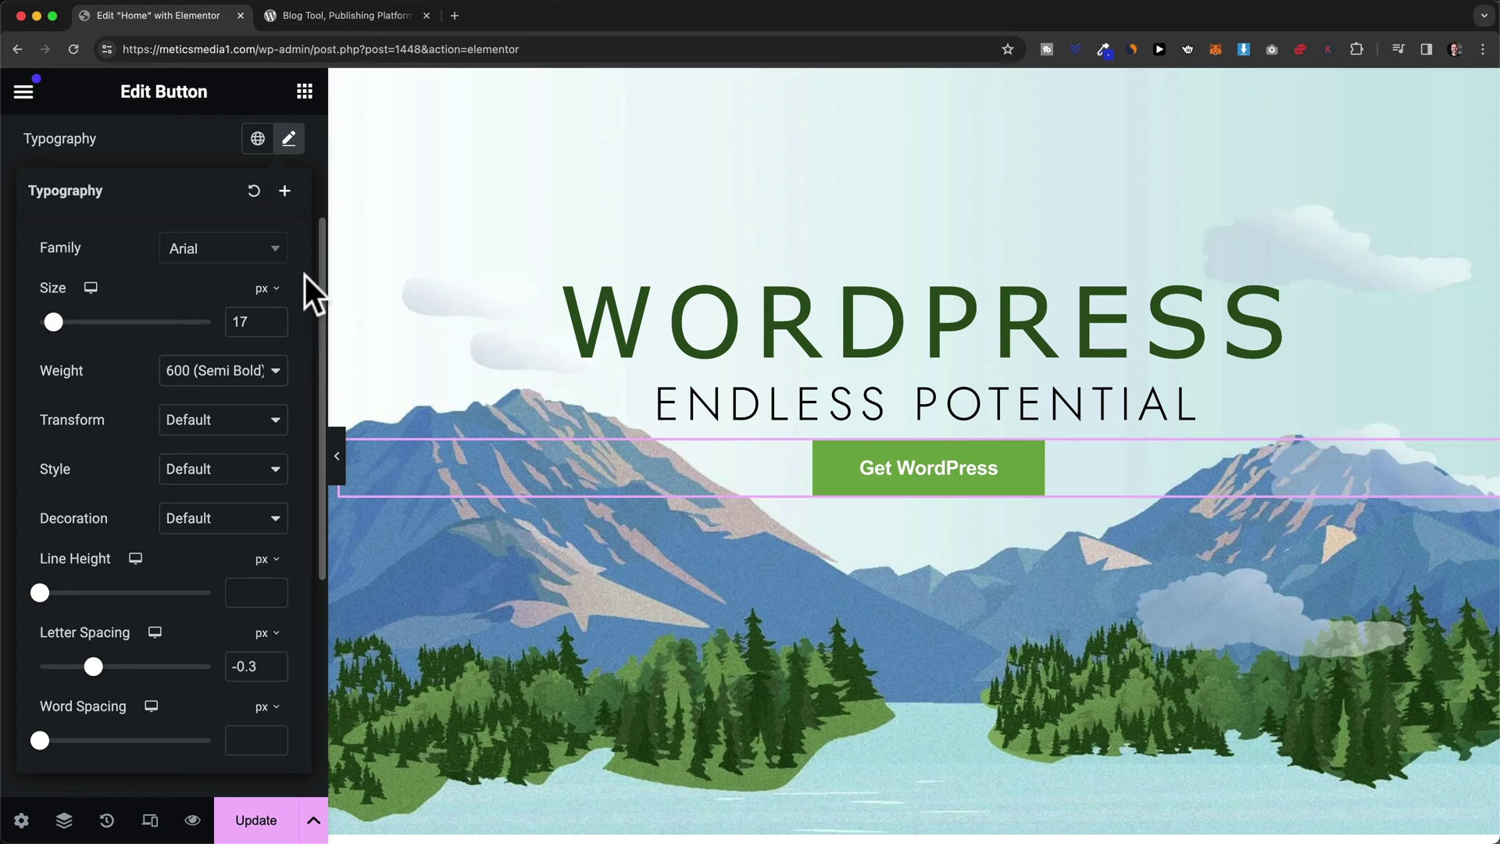
Close the Typography popover and compare the button with wordpress.org's
{"action": "left_click", "coordinate": [290, 139]}
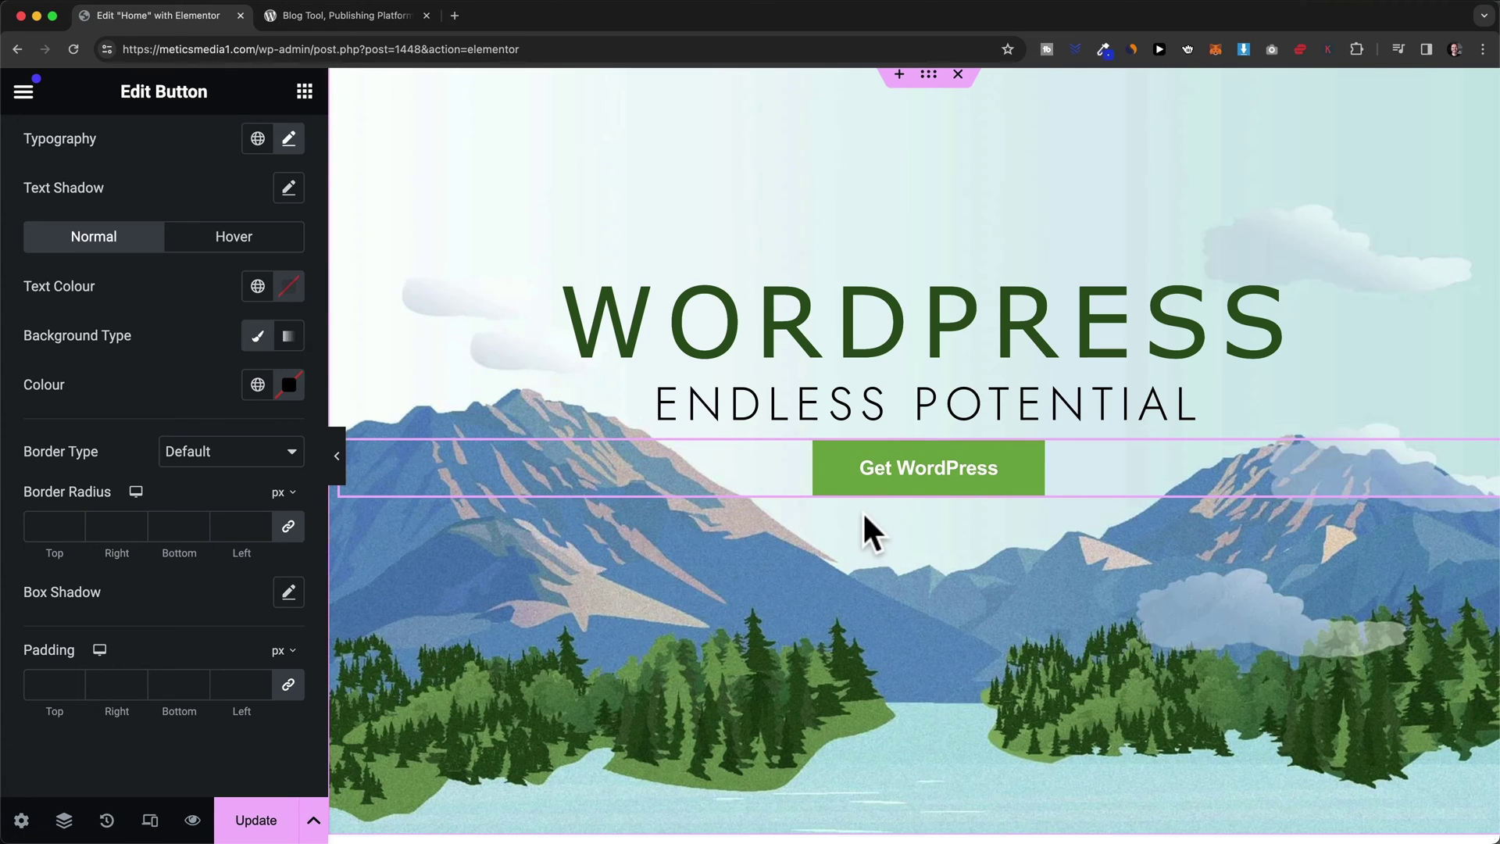
{"action": "left_click", "coordinate": [391, 17]}
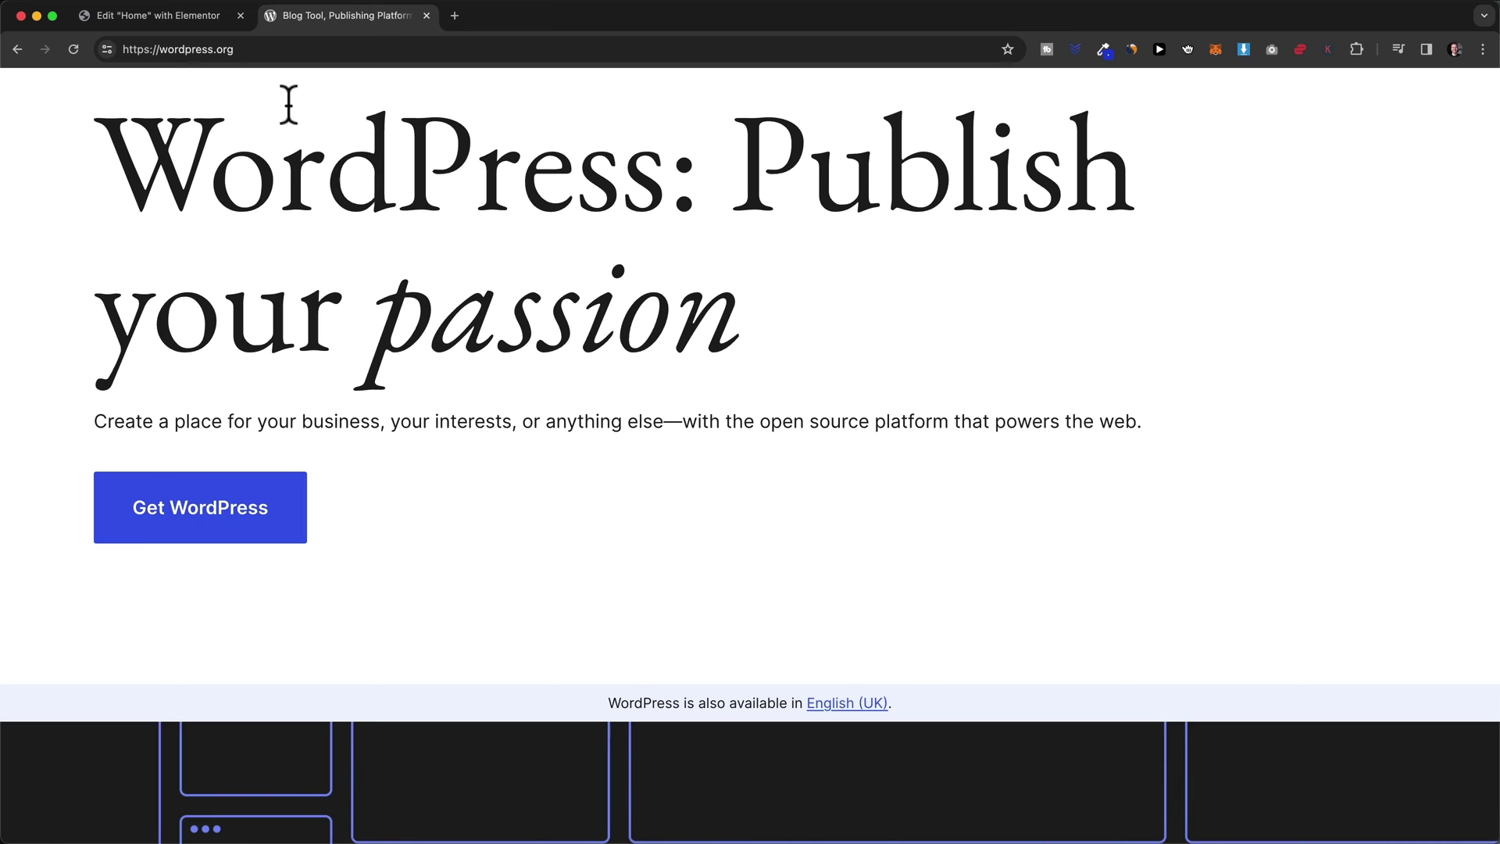
{"action": "left_click", "coordinate": [219, 23]}
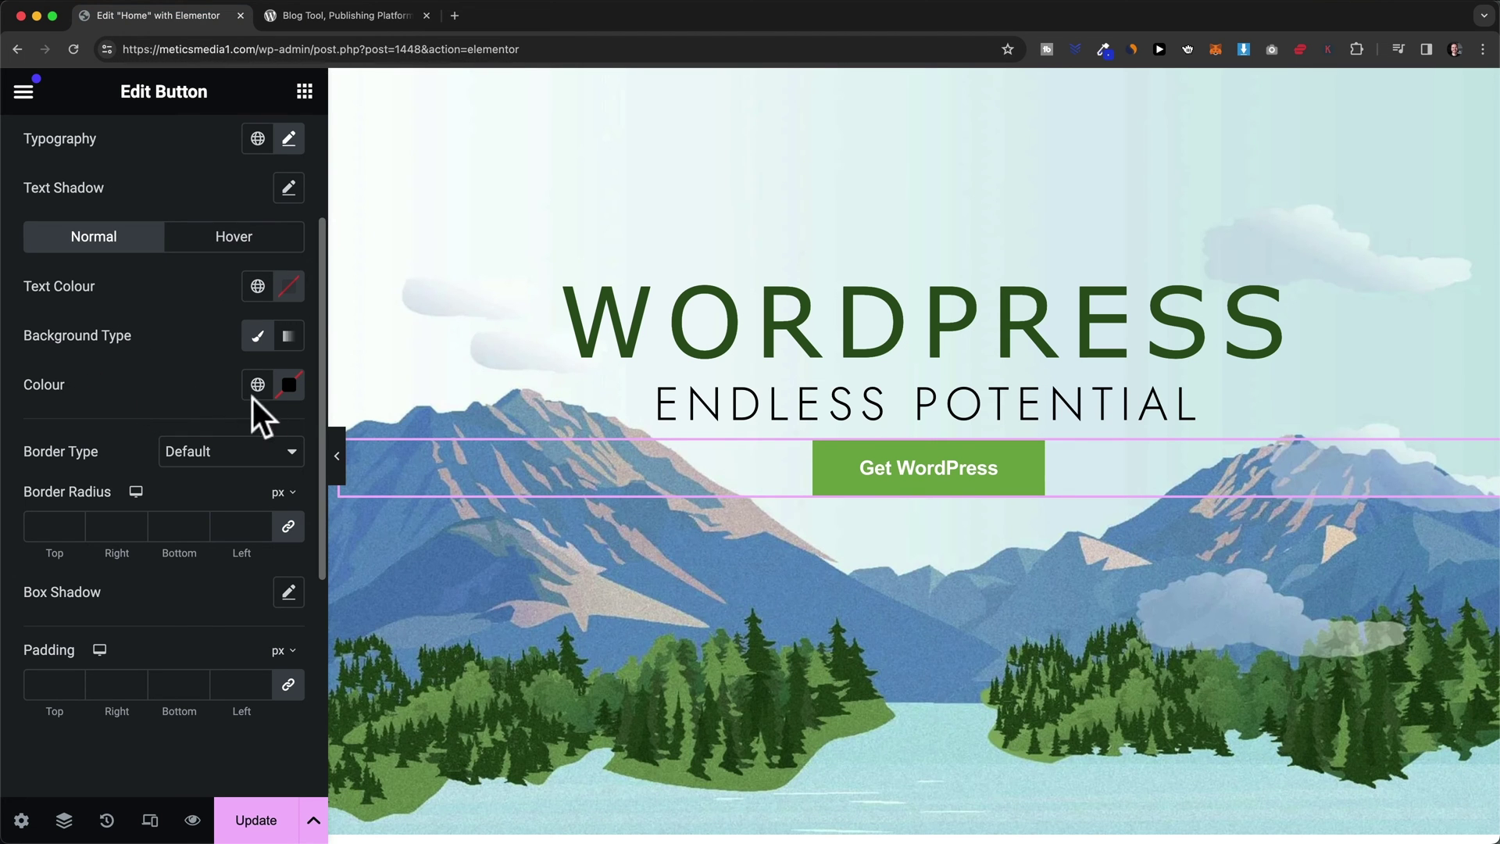
Change the button's background colour from green to blue in the colour picker
{"action": "left_click", "coordinate": [295, 391]}
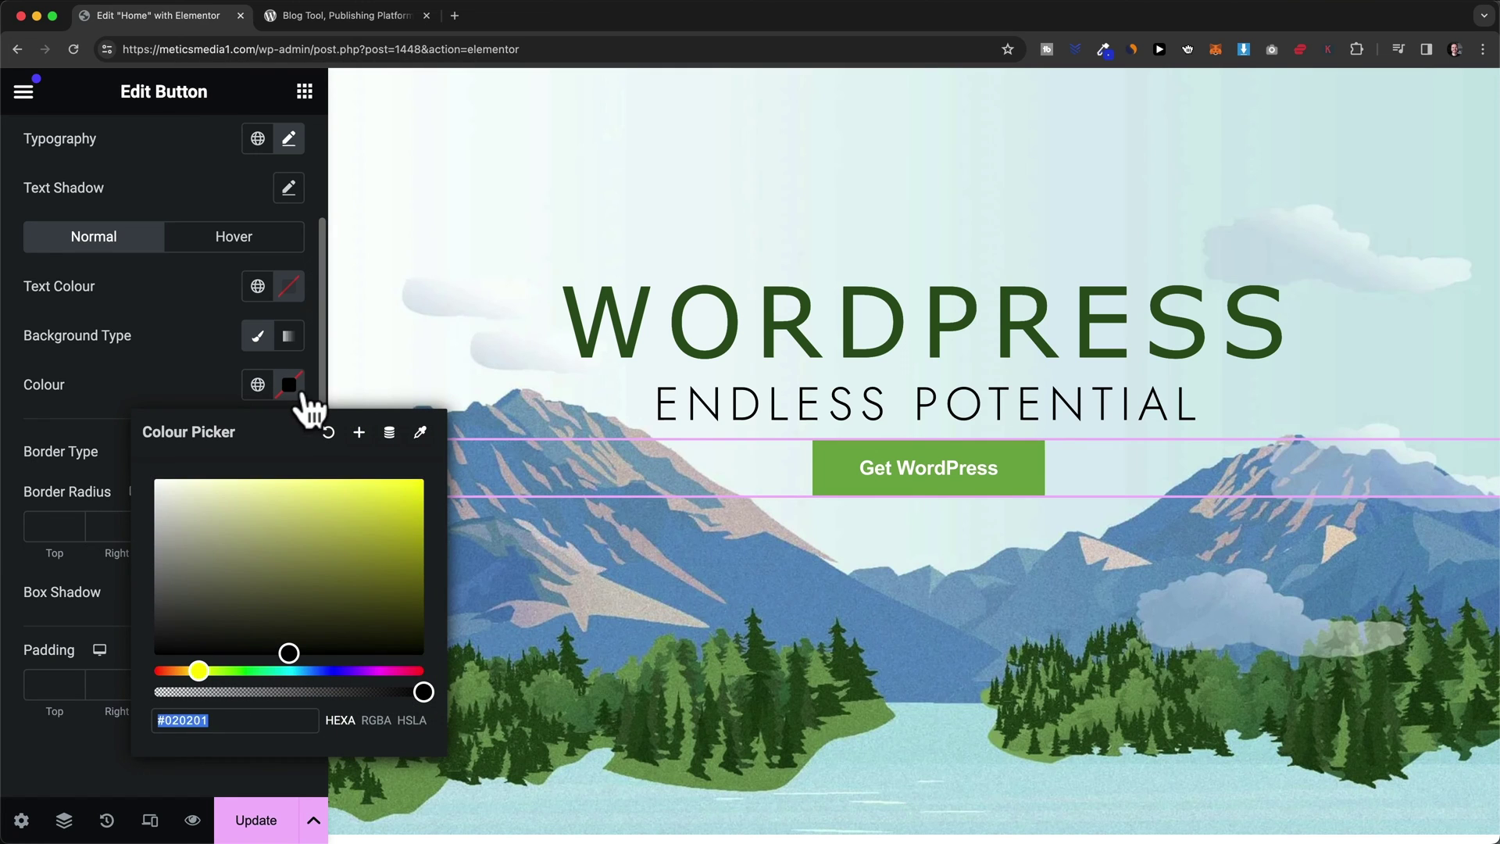
{"action": "left_click", "coordinate": [313, 670]}
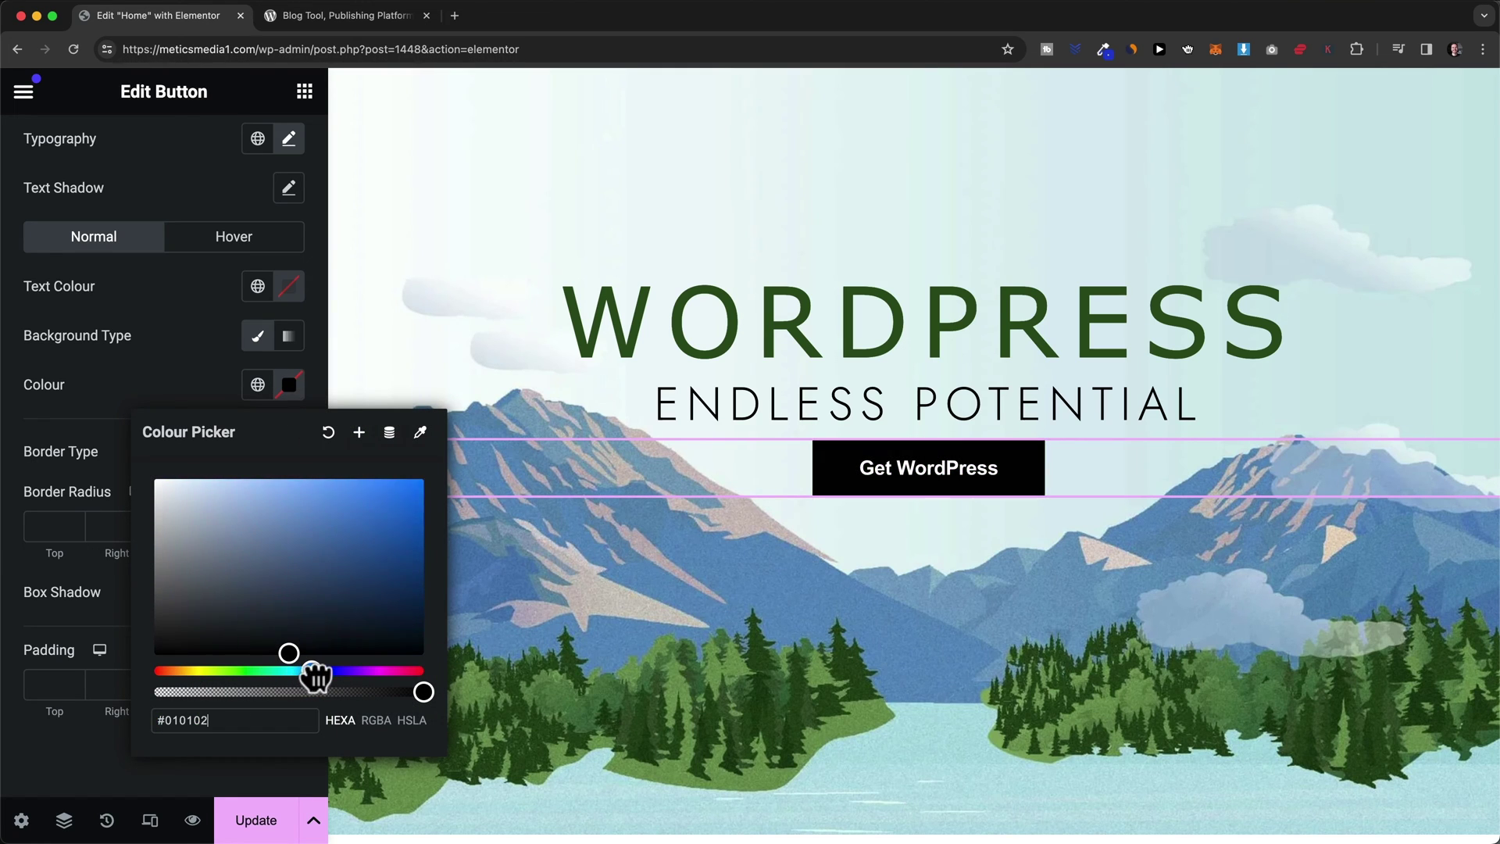
{"action": "left_click_drag", "start_coordinate": [315, 676], "coordinate": [321, 673]}
{"action": "left_click_drag", "start_coordinate": [325, 594], "coordinate": [375, 516]}
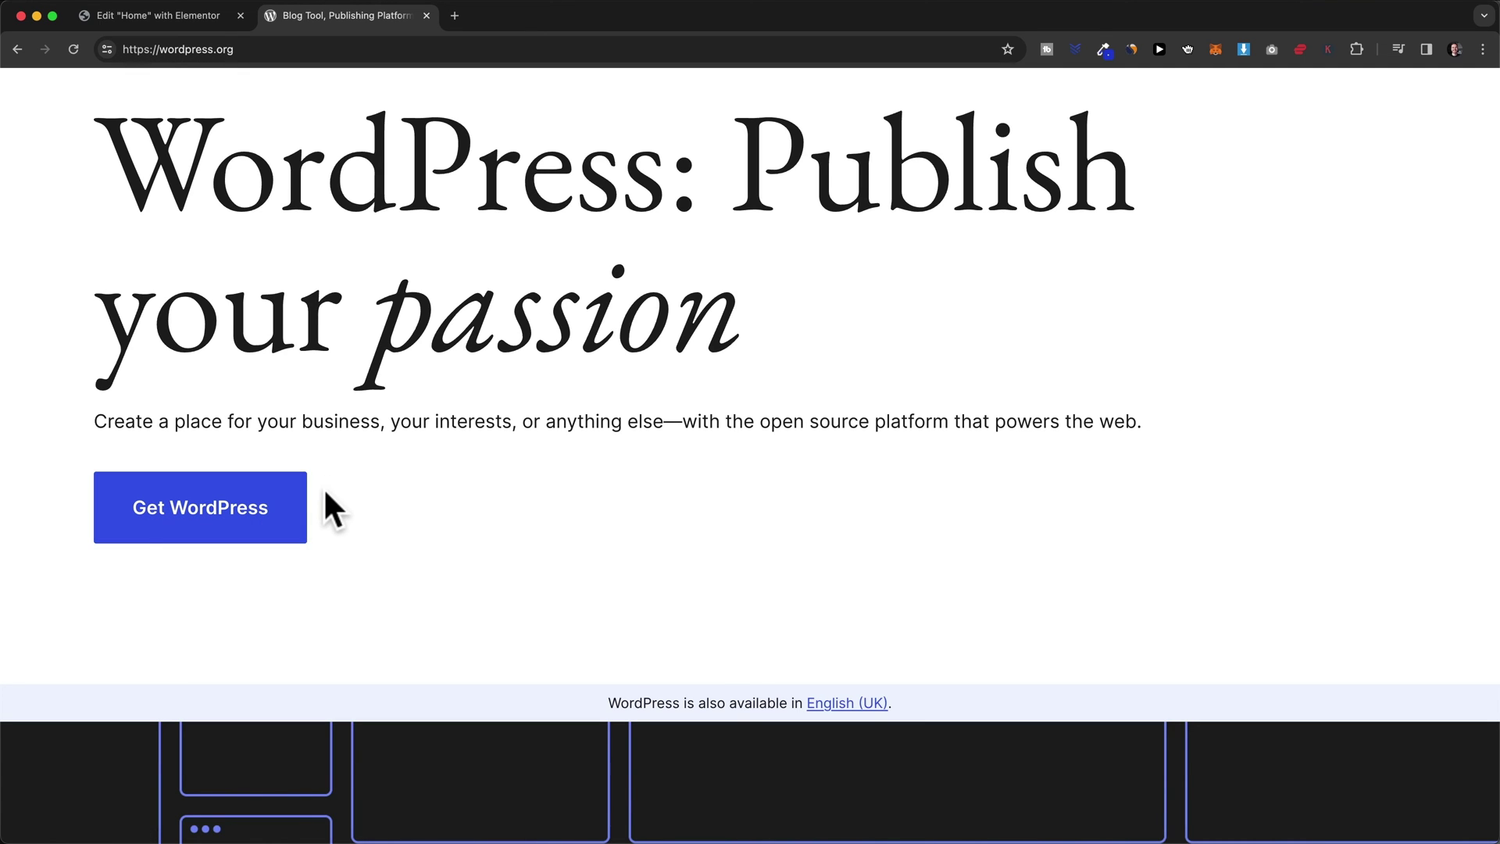
Copy the button's blue background hex value #244EC8 from the colour picker
{"action": "left_click", "coordinate": [208, 19]}
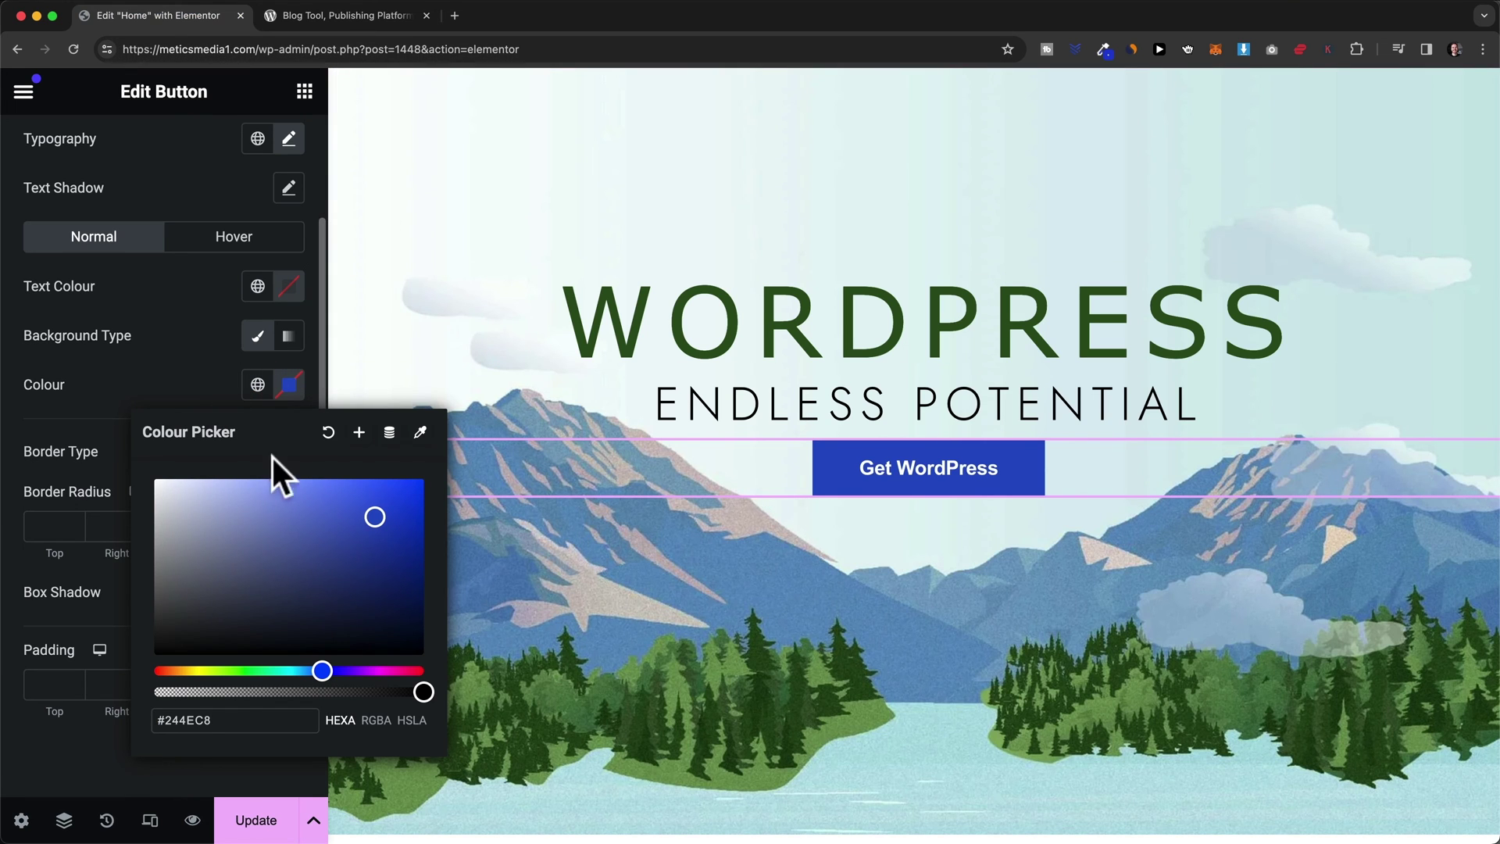
{"action": "left_click", "coordinate": [212, 358]}
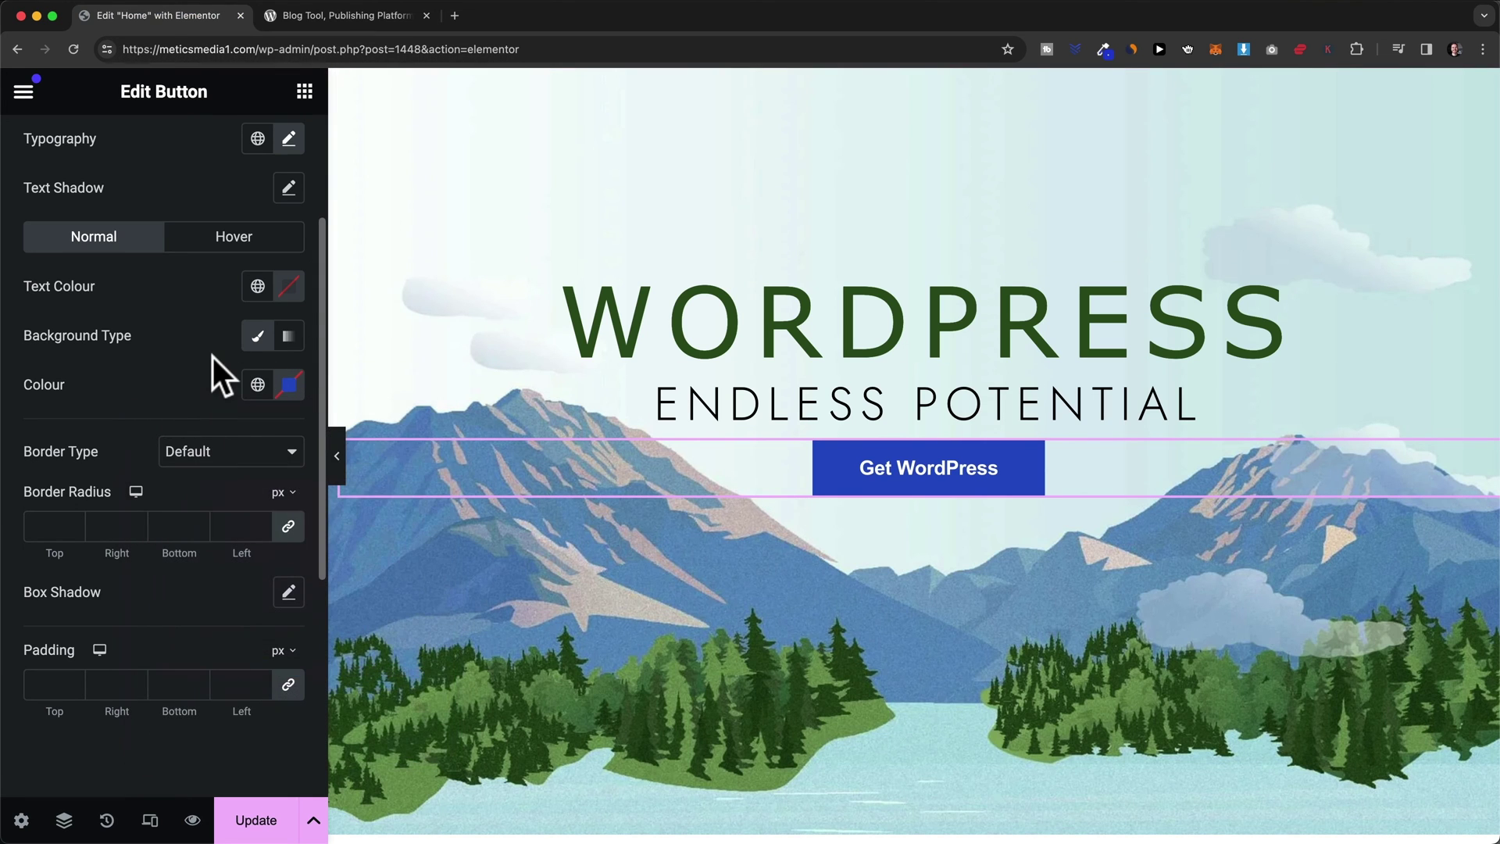
{"action": "left_click", "coordinate": [291, 386]}
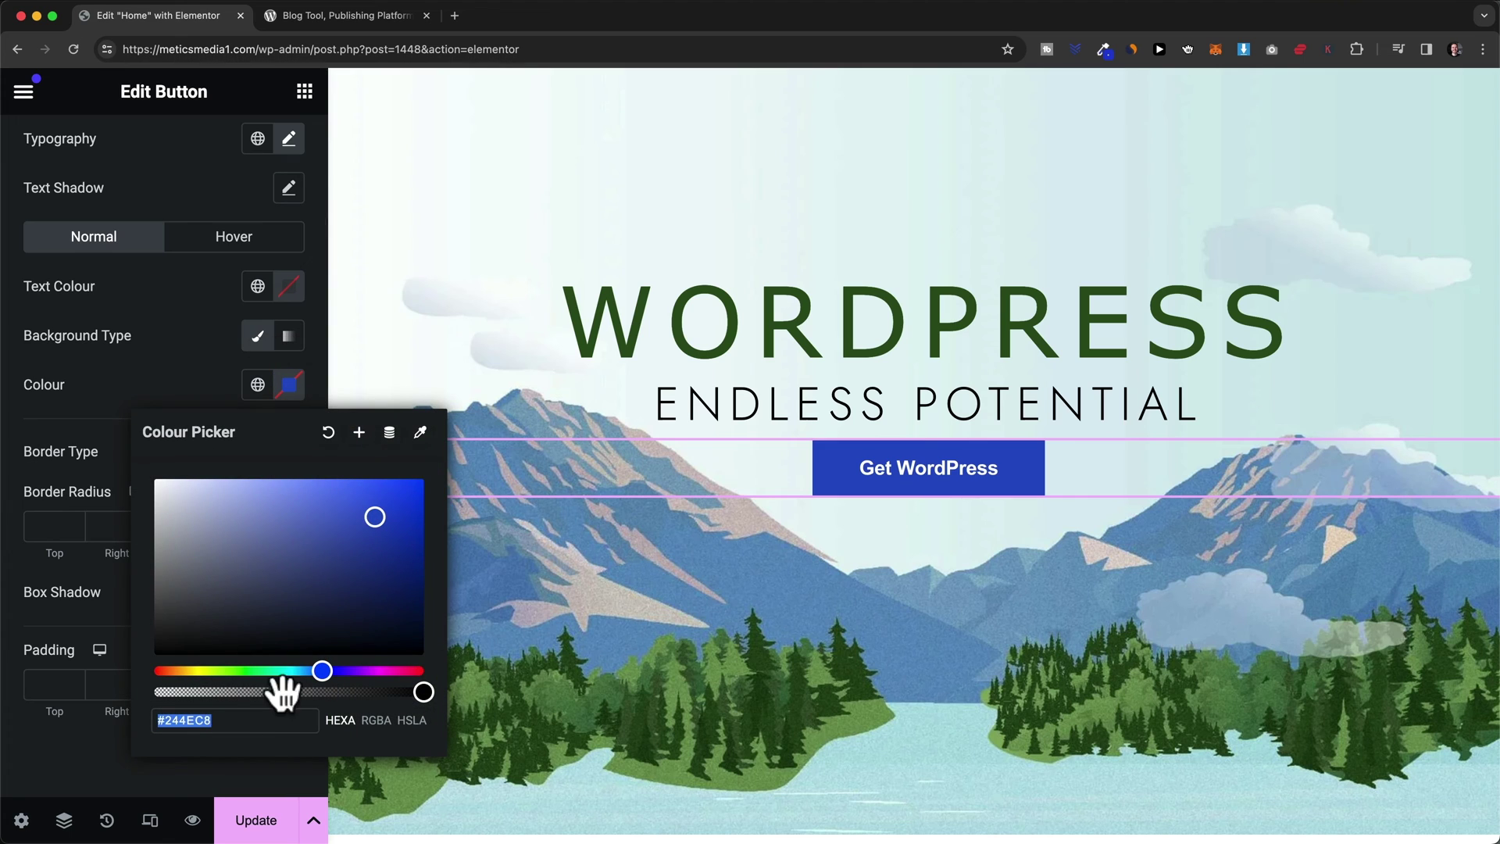
{"action": "left_click", "coordinate": [161, 717]}
{"action": "right_click", "coordinate": [204, 720]}
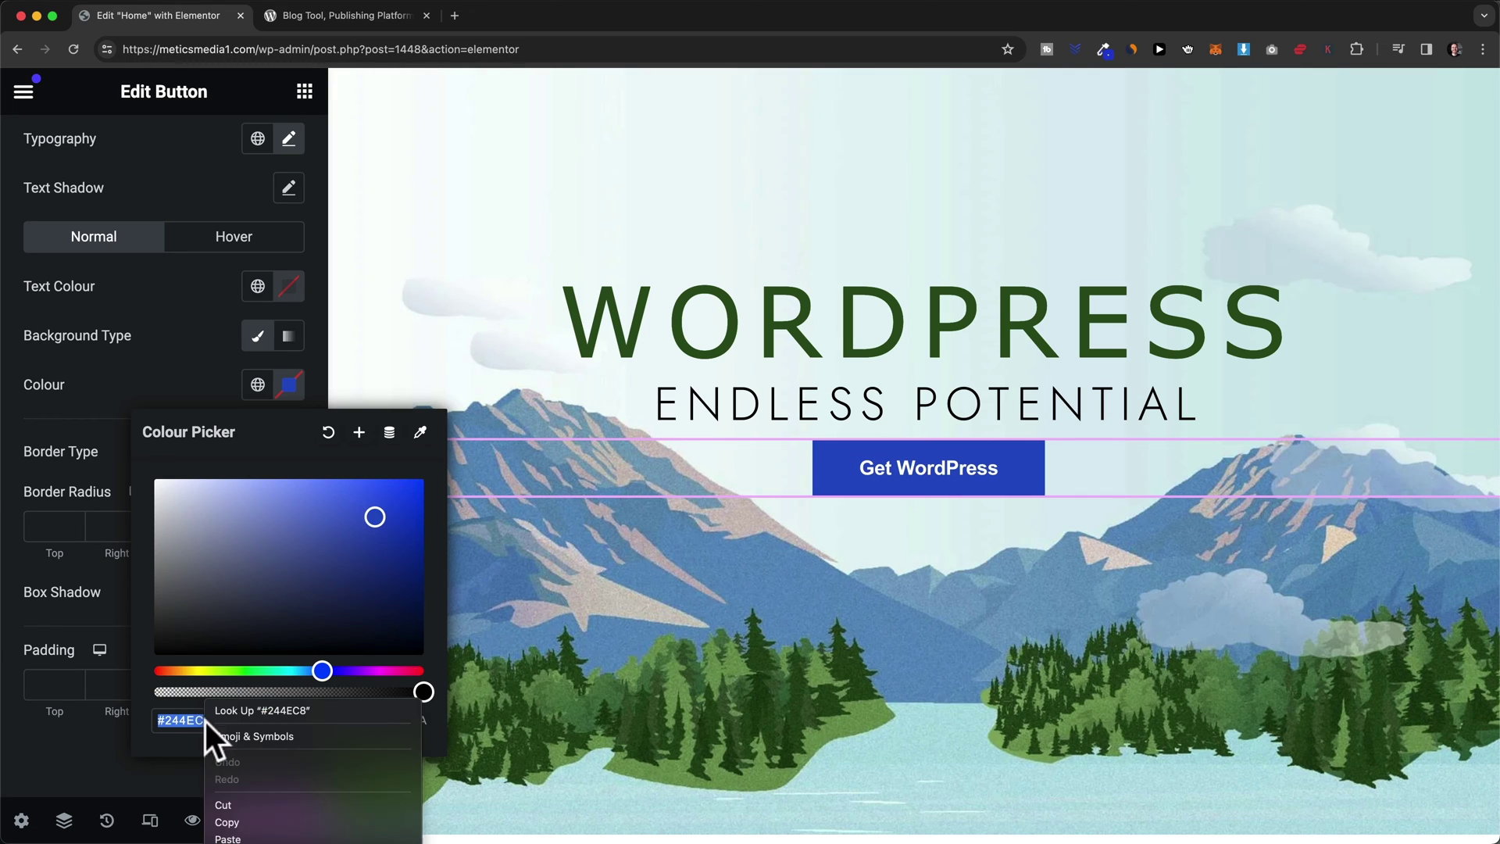
{"action": "left_click", "coordinate": [251, 819]}
{"action": "left_click", "coordinate": [205, 373]}
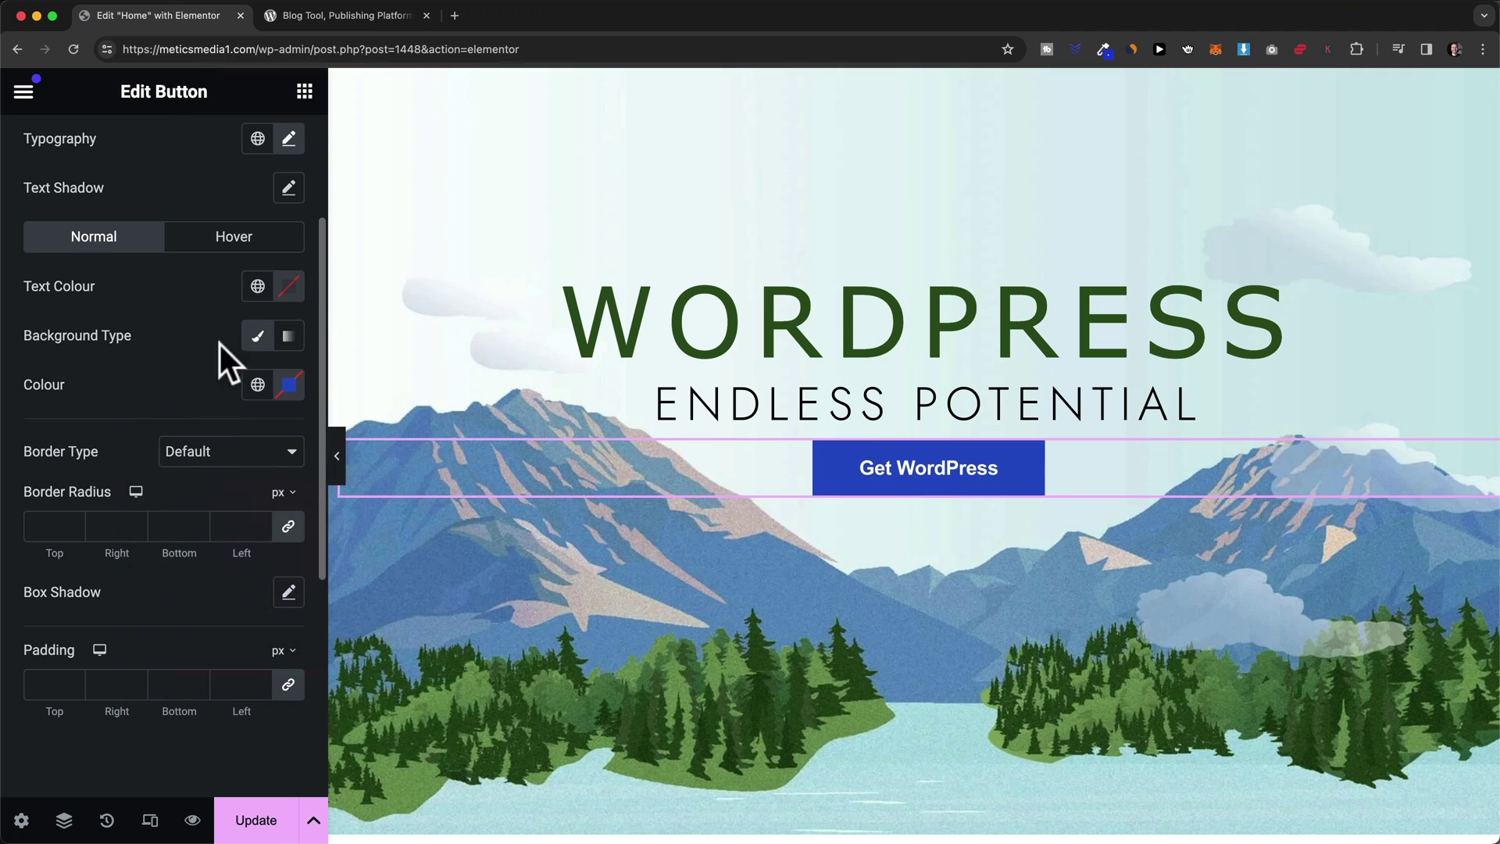
Set the button's Hover background to darker blue #0E35A6, checking it against wordpress.org
{"action": "left_click", "coordinate": [209, 252]}
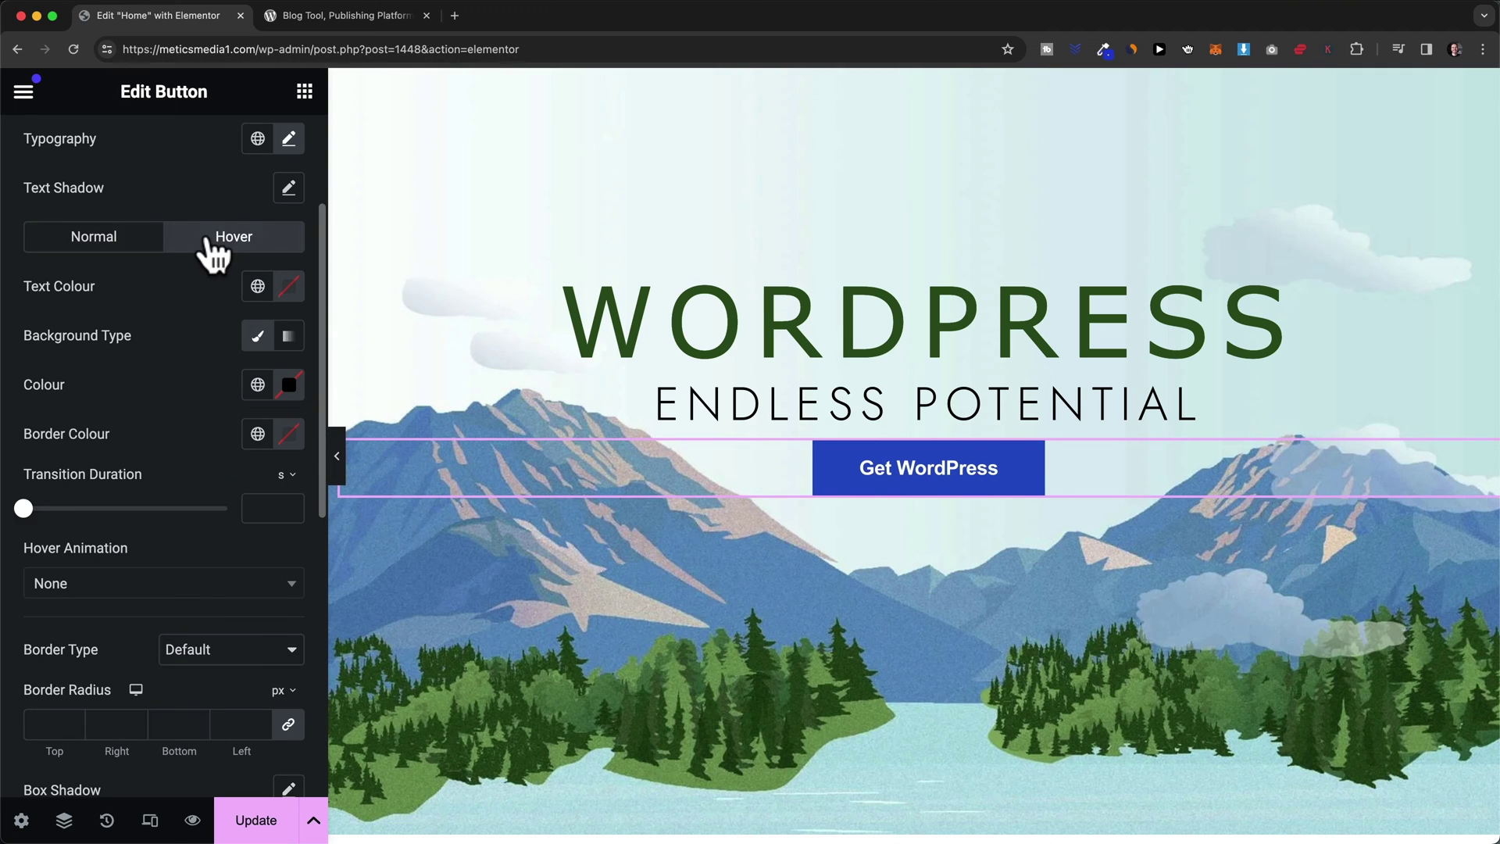
{"action": "left_click", "coordinate": [292, 395]}
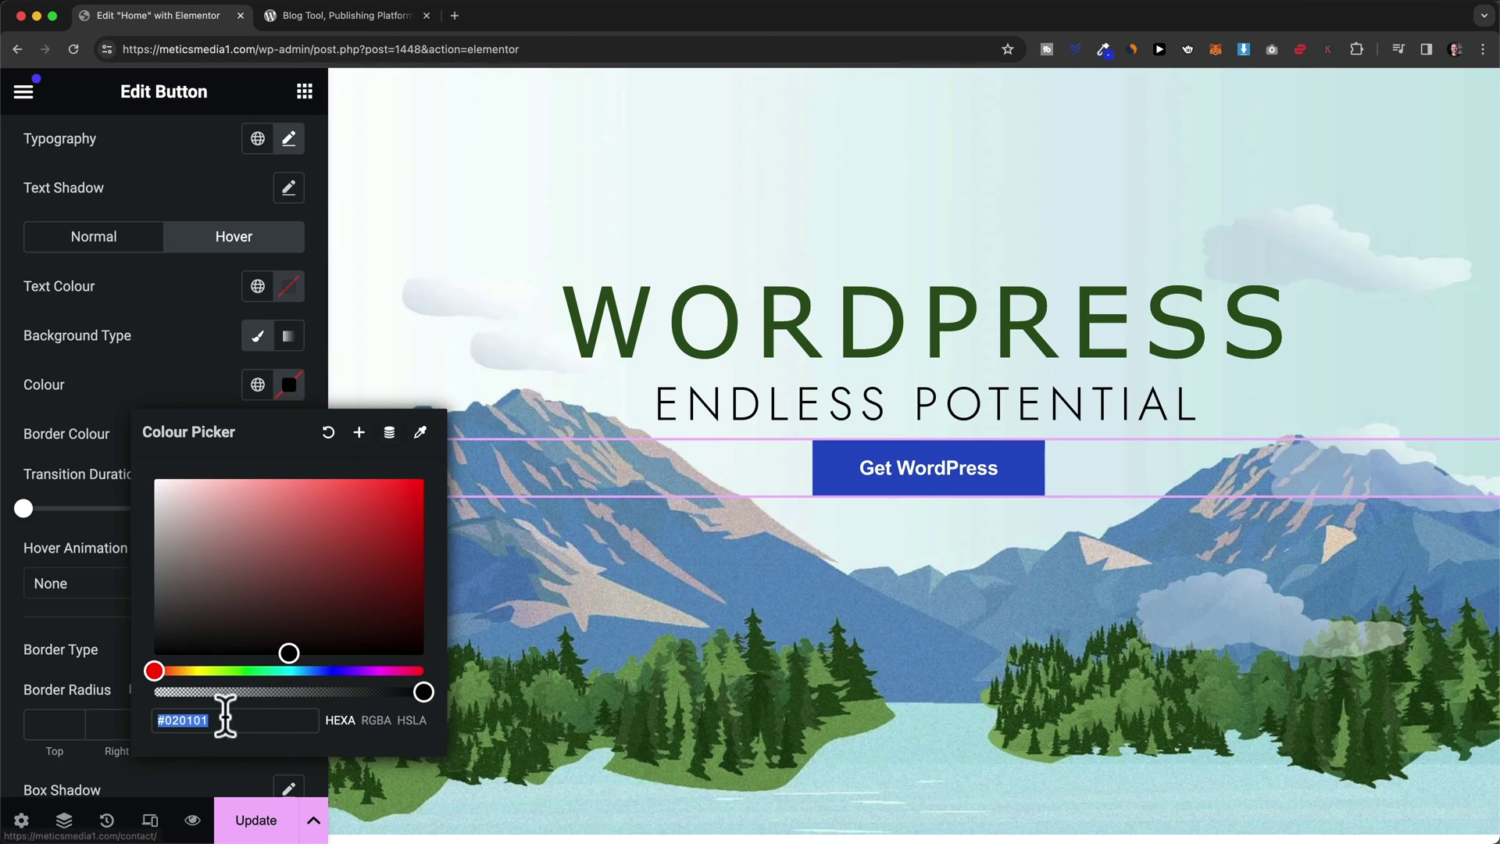
{"action": "left_click_drag", "start_coordinate": [244, 713], "coordinate": [206, 719]}
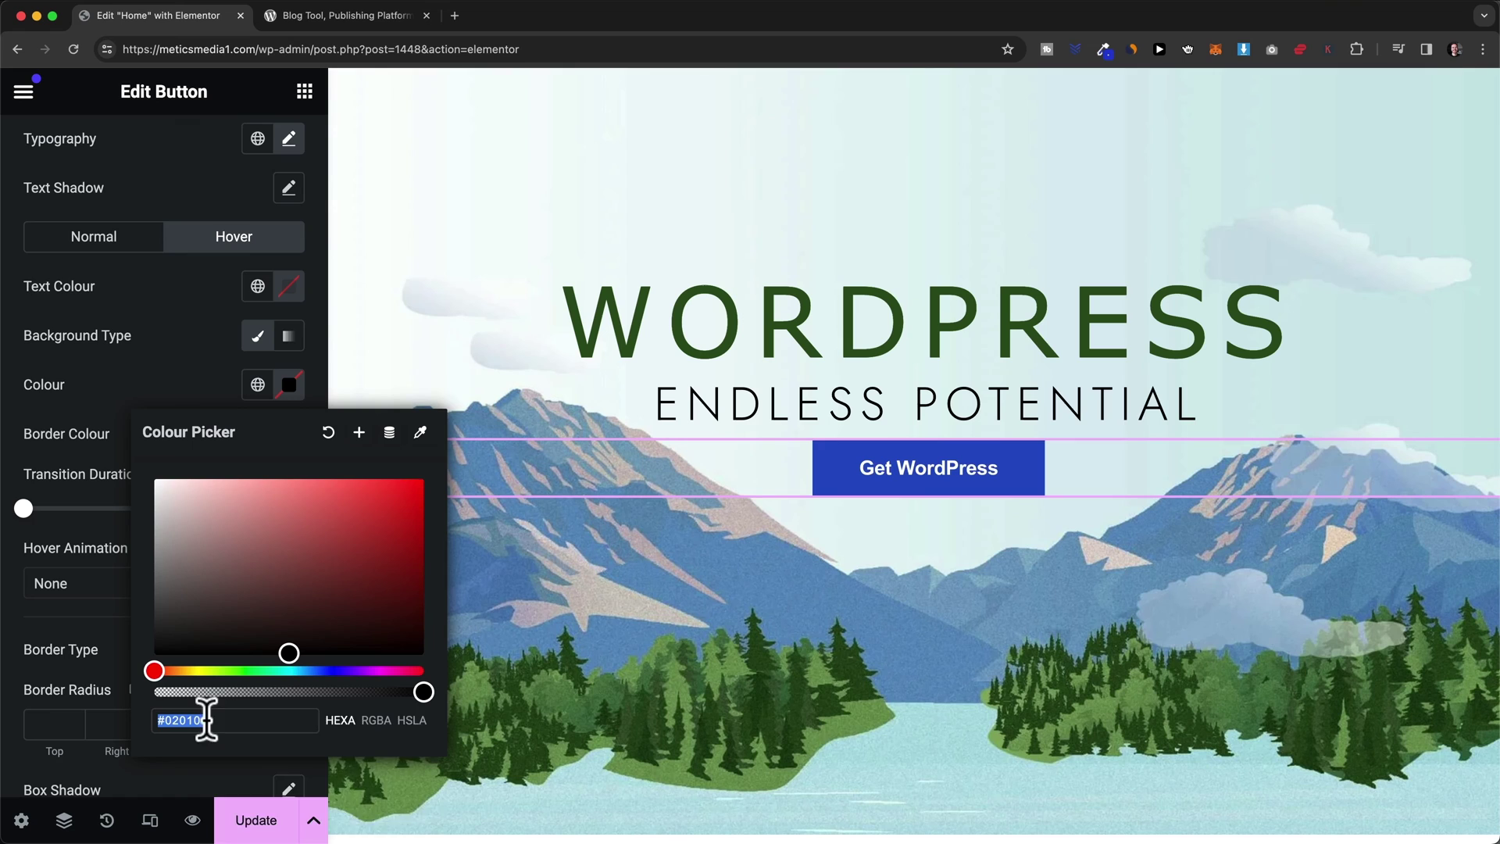
{"action": "right_click", "coordinate": [205, 719]}
{"action": "left_click", "coordinate": [234, 830]}
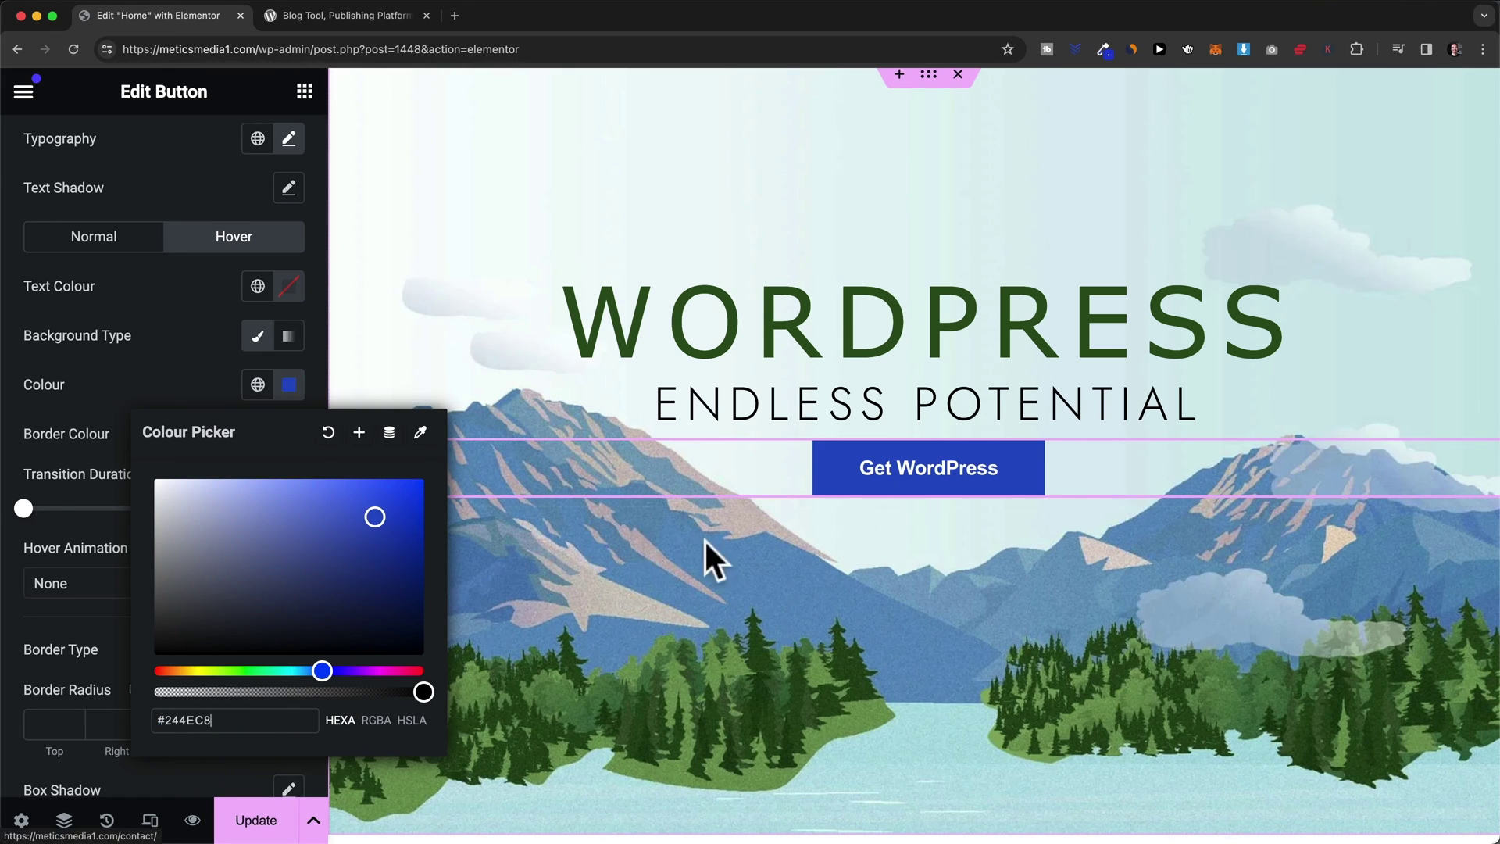
{"action": "left_click_drag", "start_coordinate": [375, 518], "coordinate": [400, 540]}
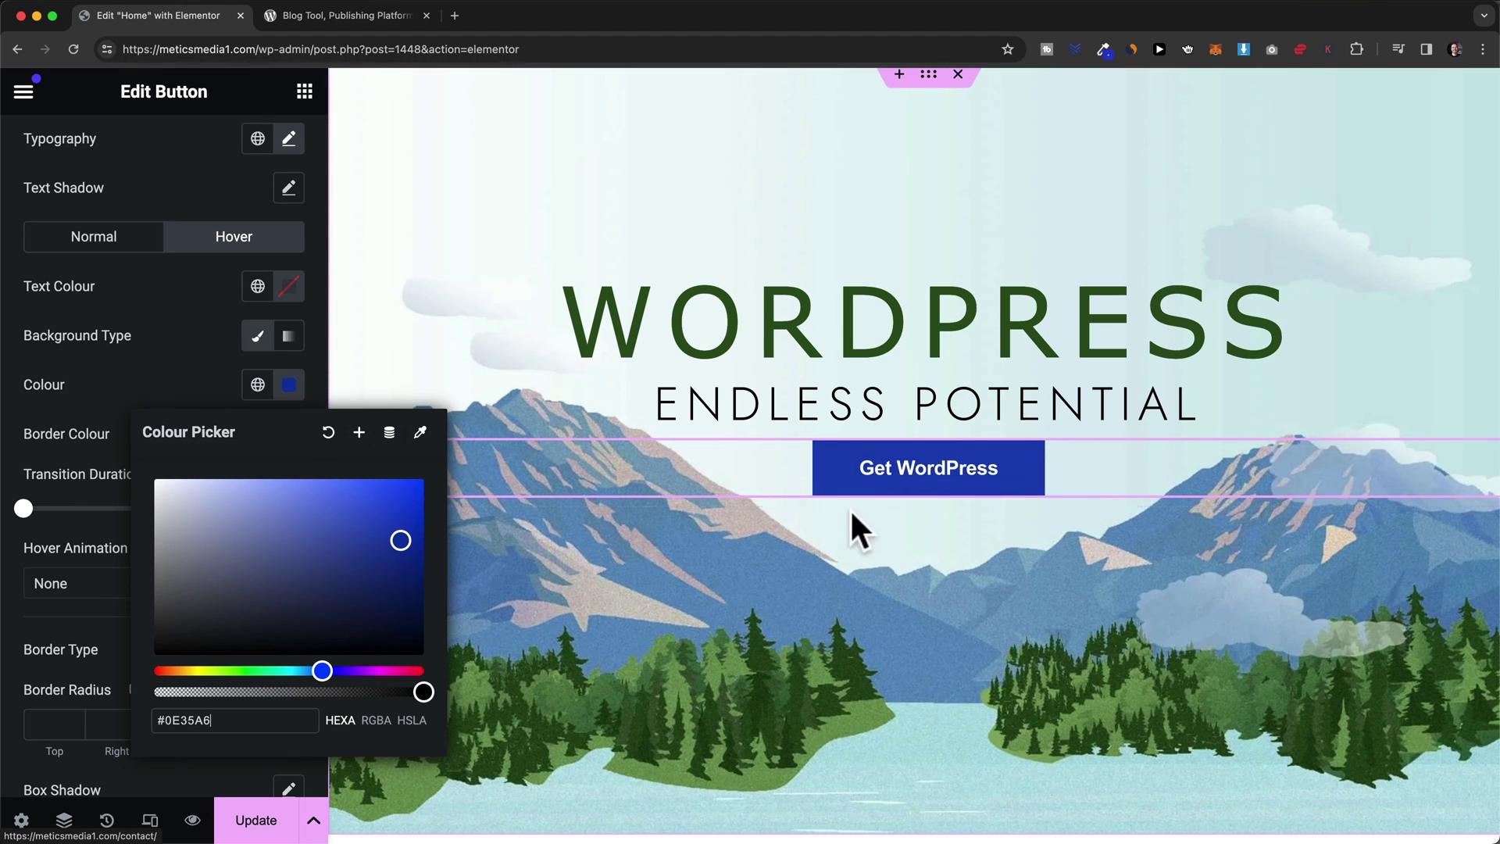
{"action": "left_click", "coordinate": [209, 381]}
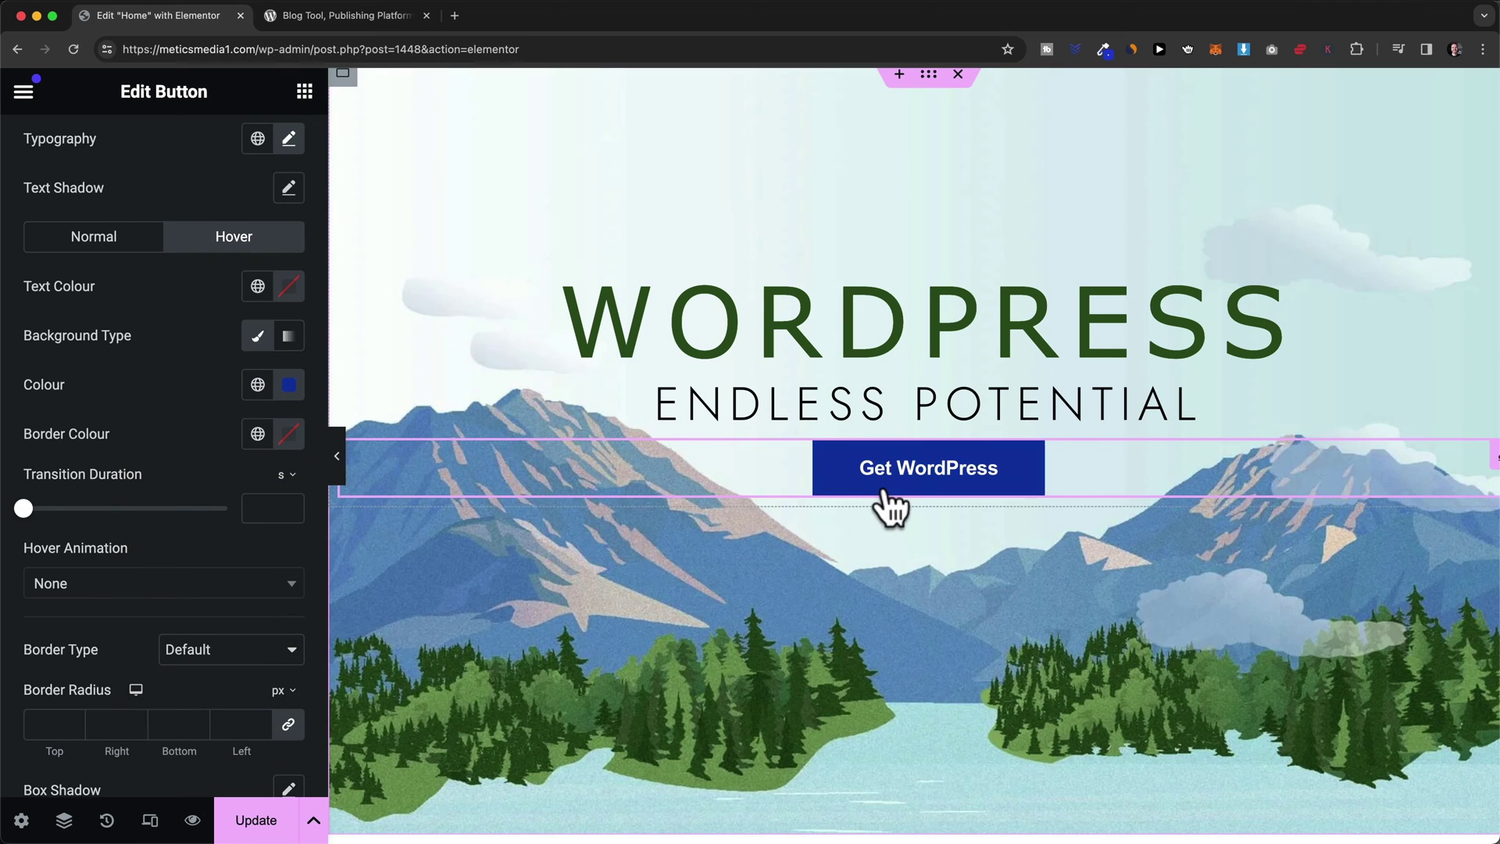
{"action": "left_click", "coordinate": [340, 17]}
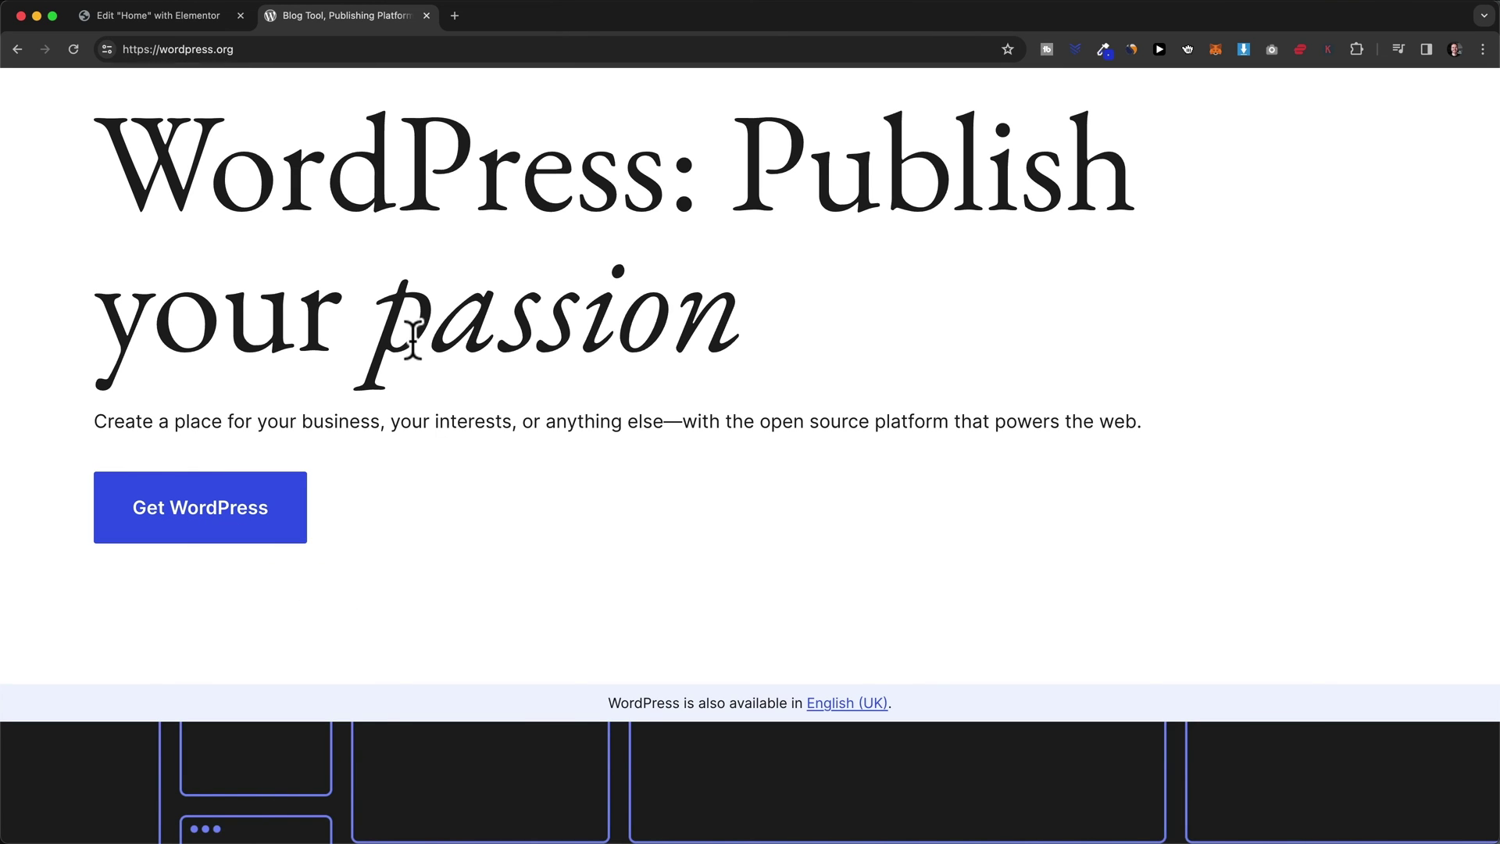
{"action": "left_click", "coordinate": [200, 19]}
Unlink the padding fields and enter 25 px left and right, 15 px top and bottom
{"action": "scroll", "coordinate": [212, 522], "scroll_direction": "down", "scroll_amount": 1}
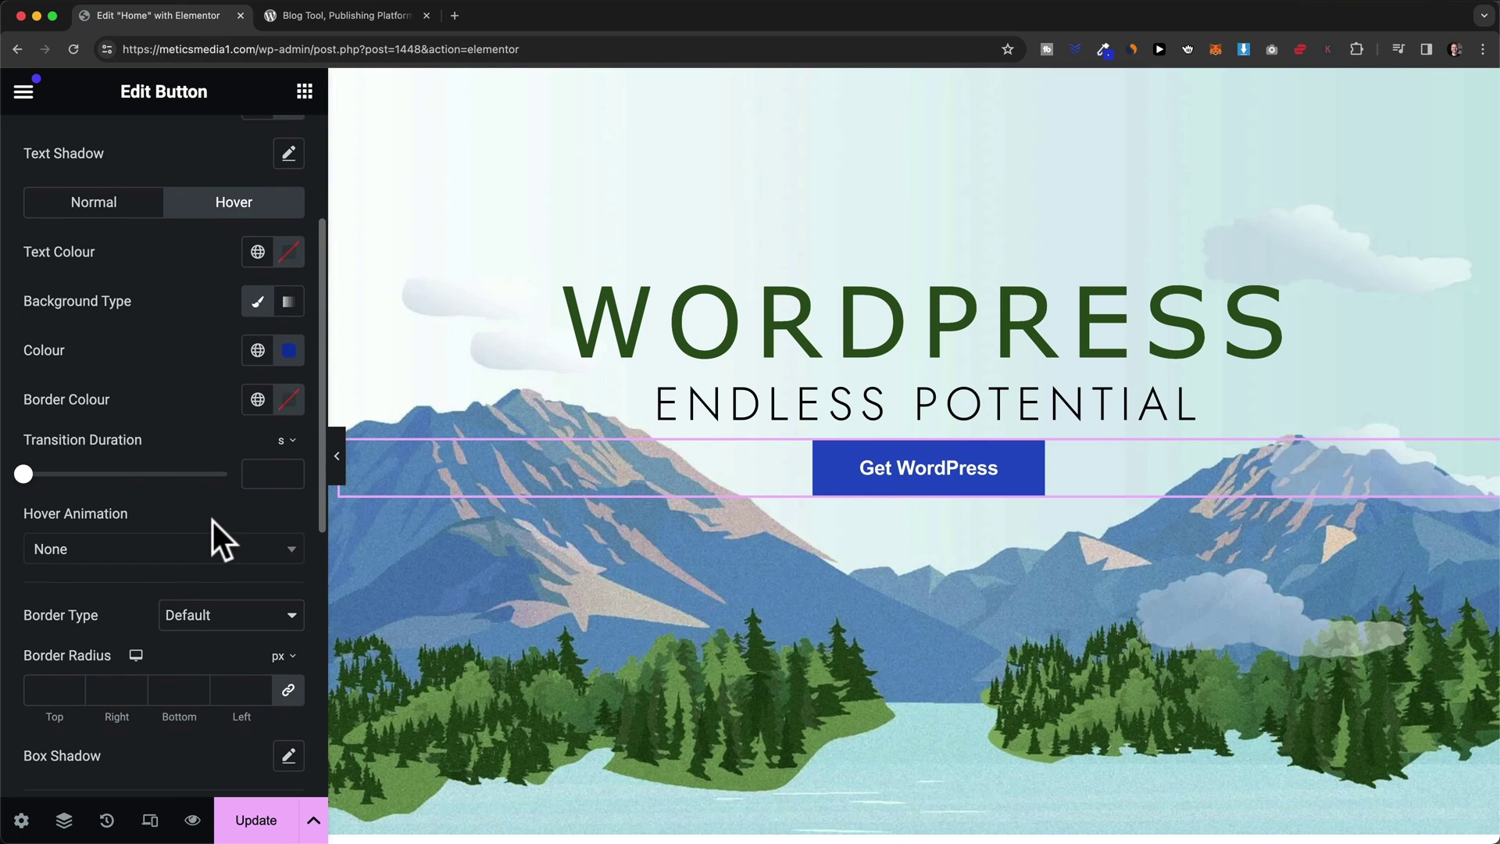
{"action": "scroll", "coordinate": [213, 521], "scroll_direction": "down", "scroll_amount": 3}
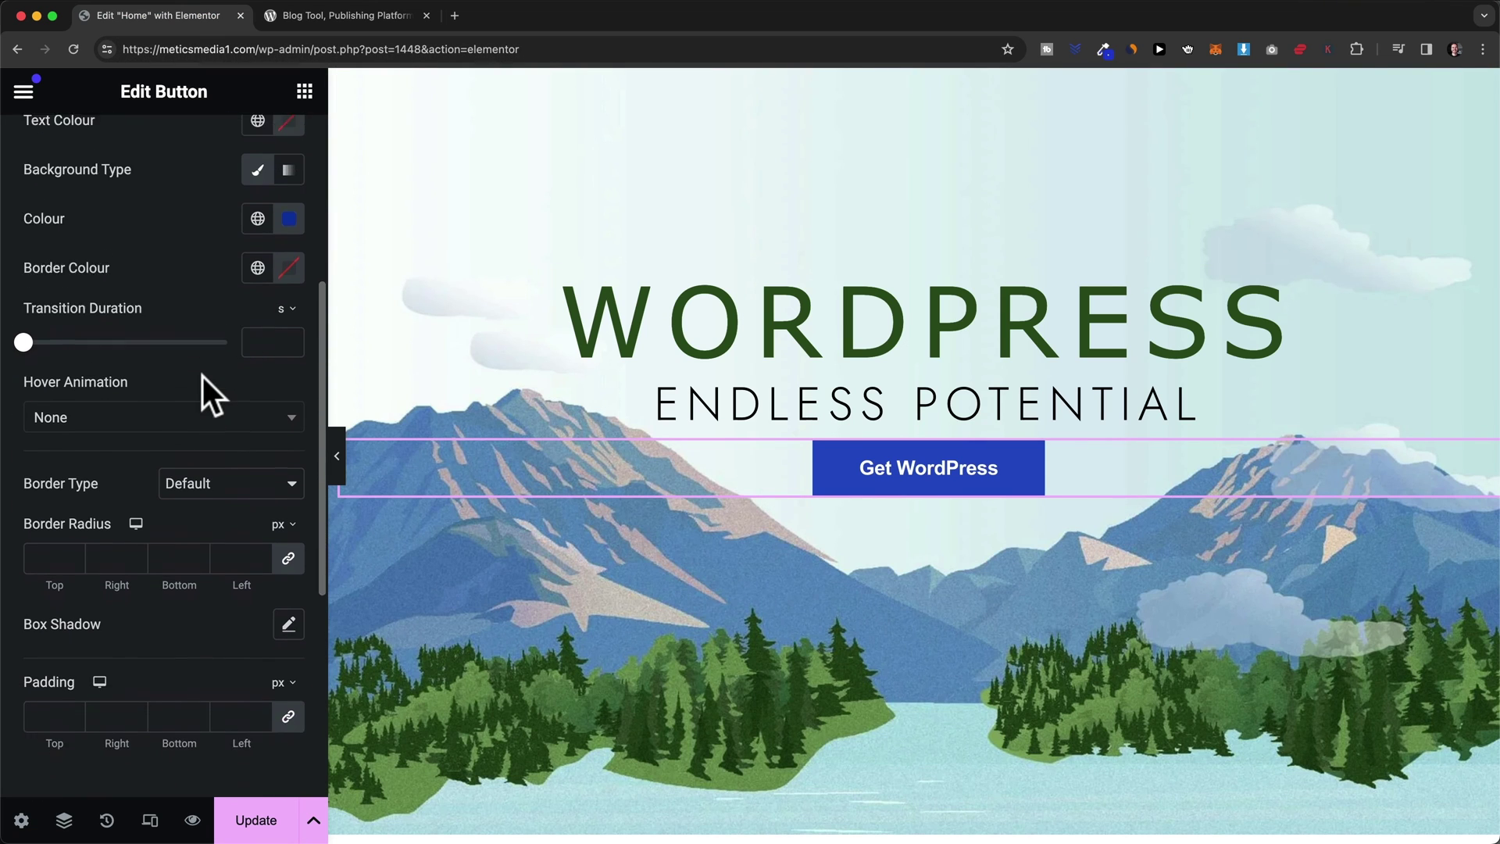
{"action": "scroll", "coordinate": [192, 328], "scroll_direction": "up", "scroll_amount": 5}
{"action": "scroll", "coordinate": [184, 562], "scroll_direction": "down", "scroll_amount": 8}
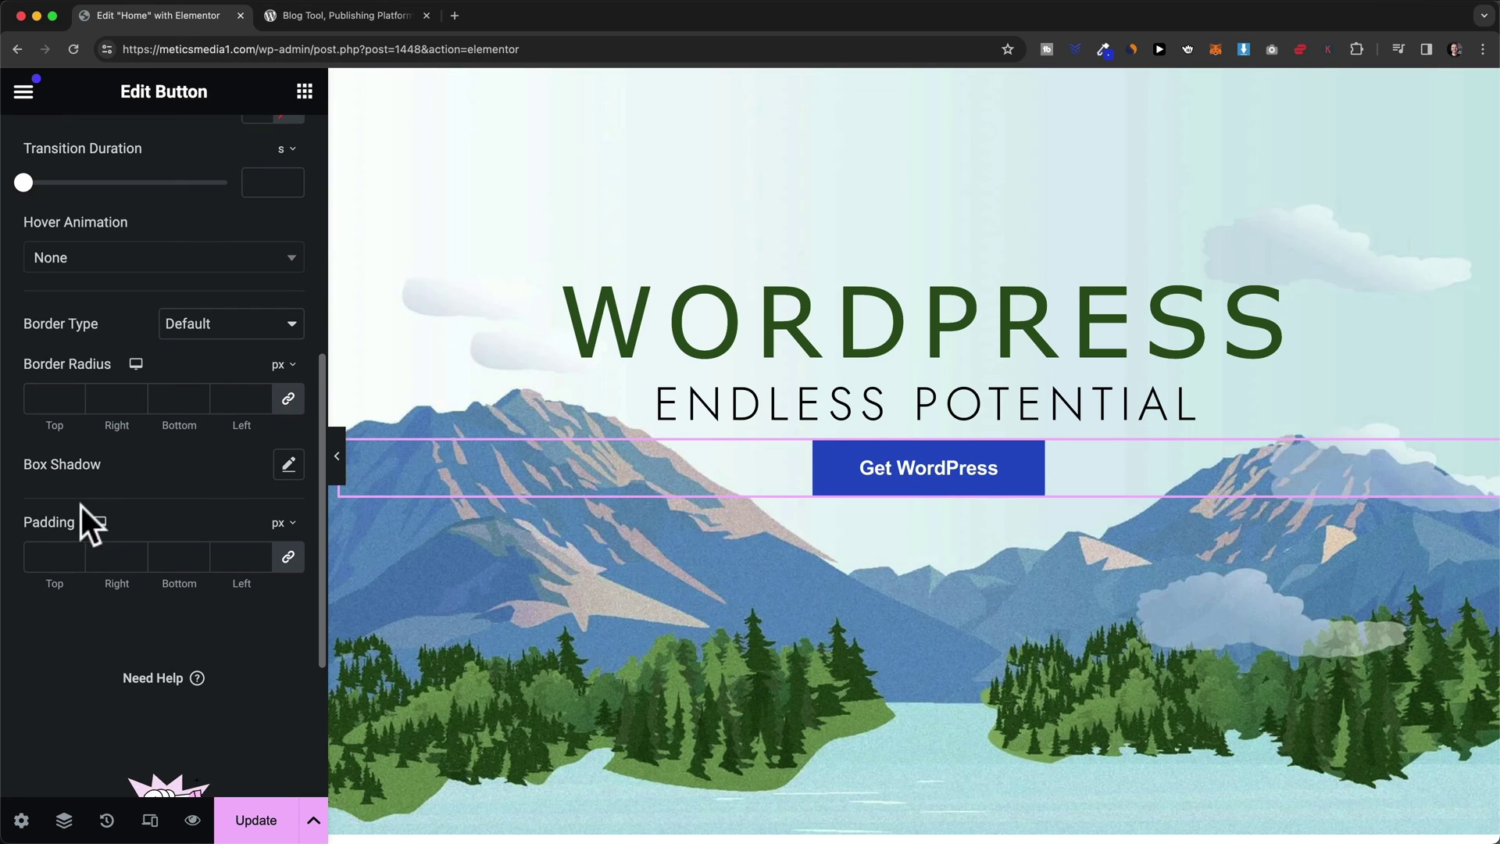
{"action": "left_click", "coordinate": [288, 556]}
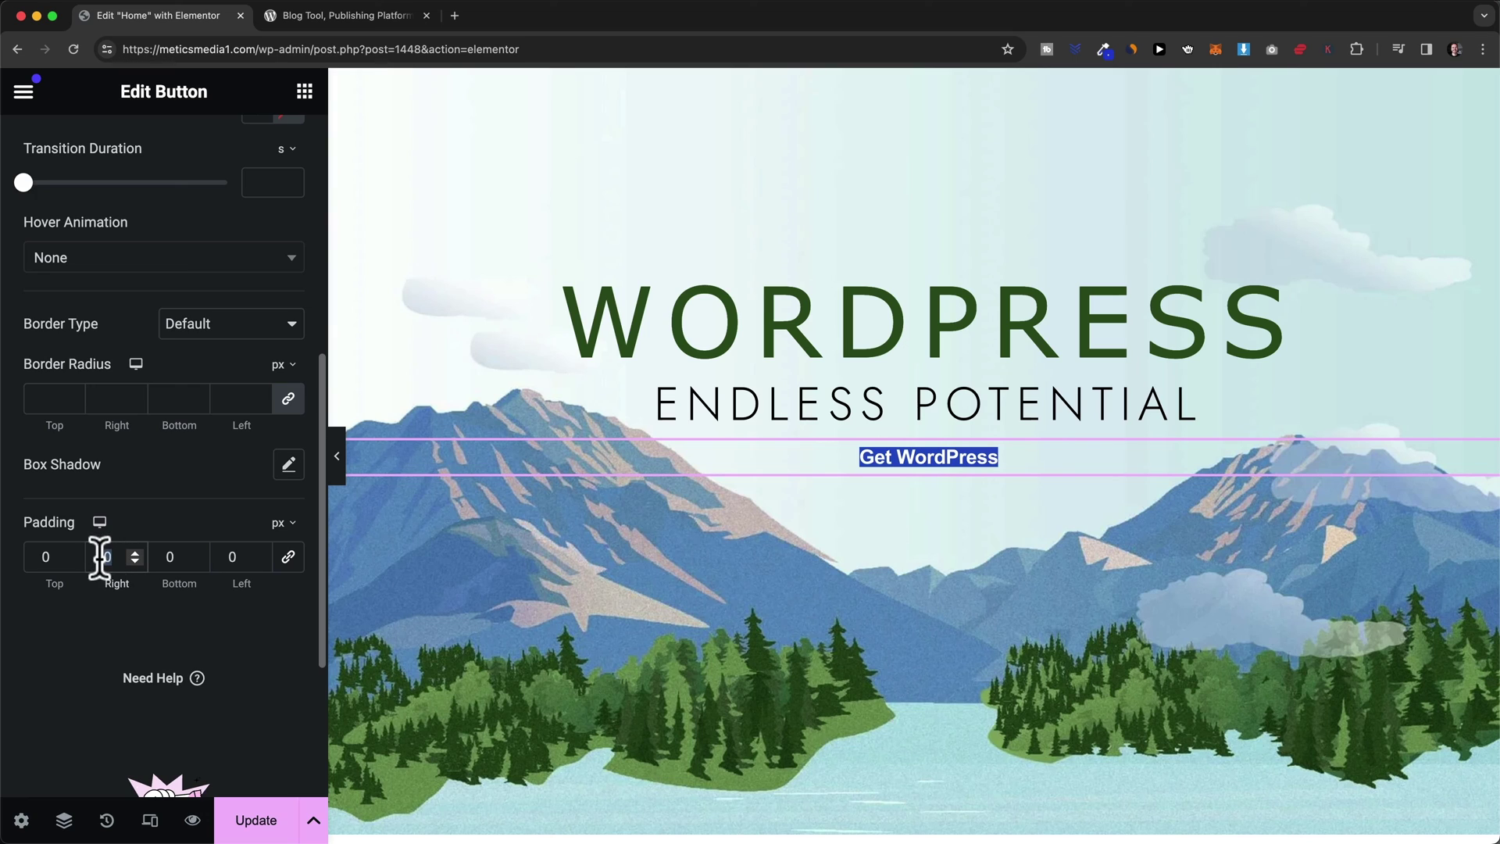
{"action": "type", "text": "20"}
{"action": "key", "text": "BackSpace"}
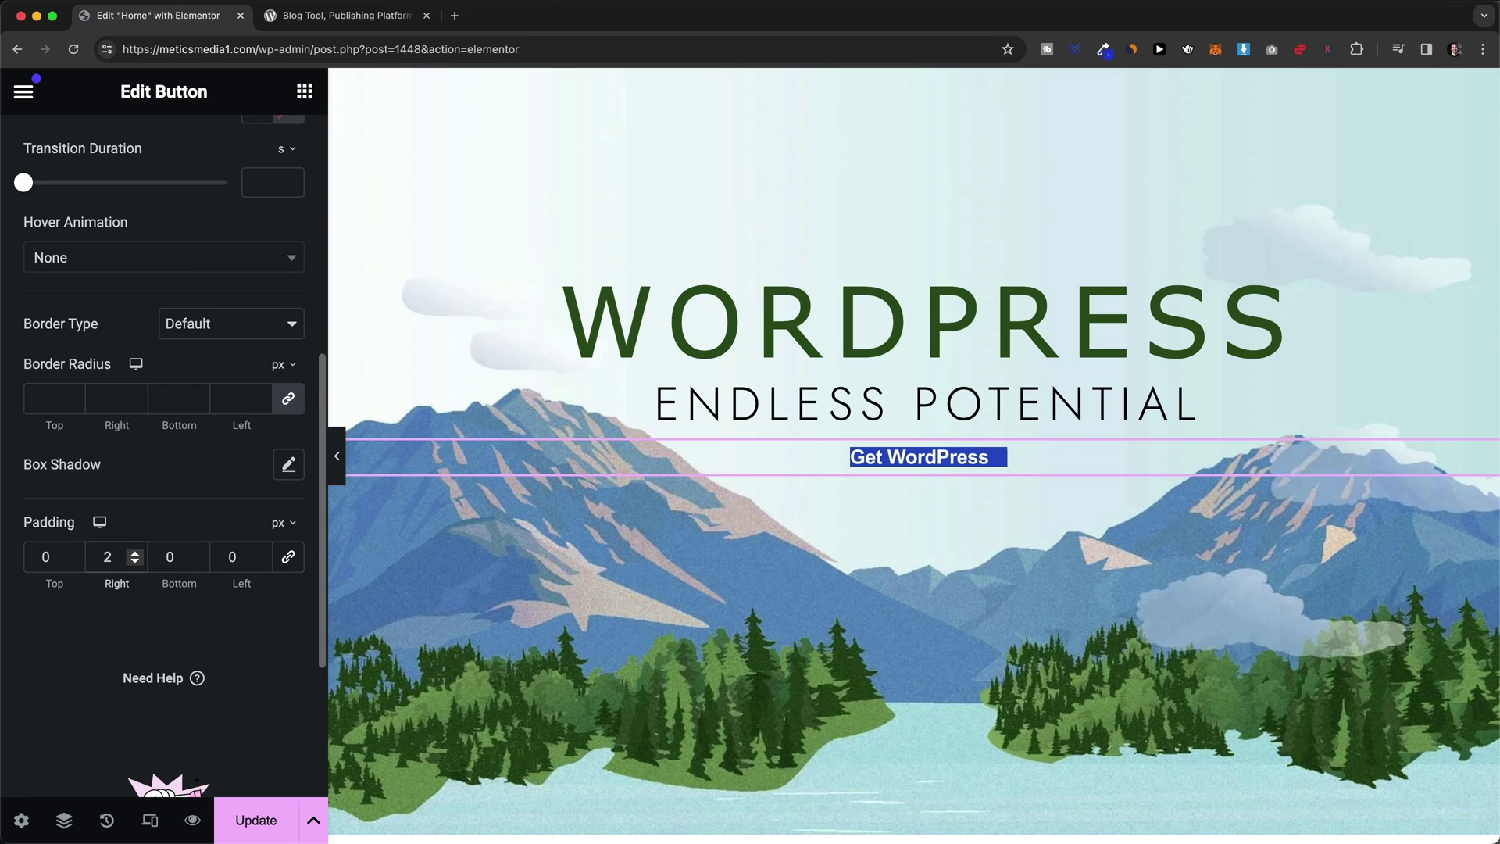
{"action": "type", "text": "5"}
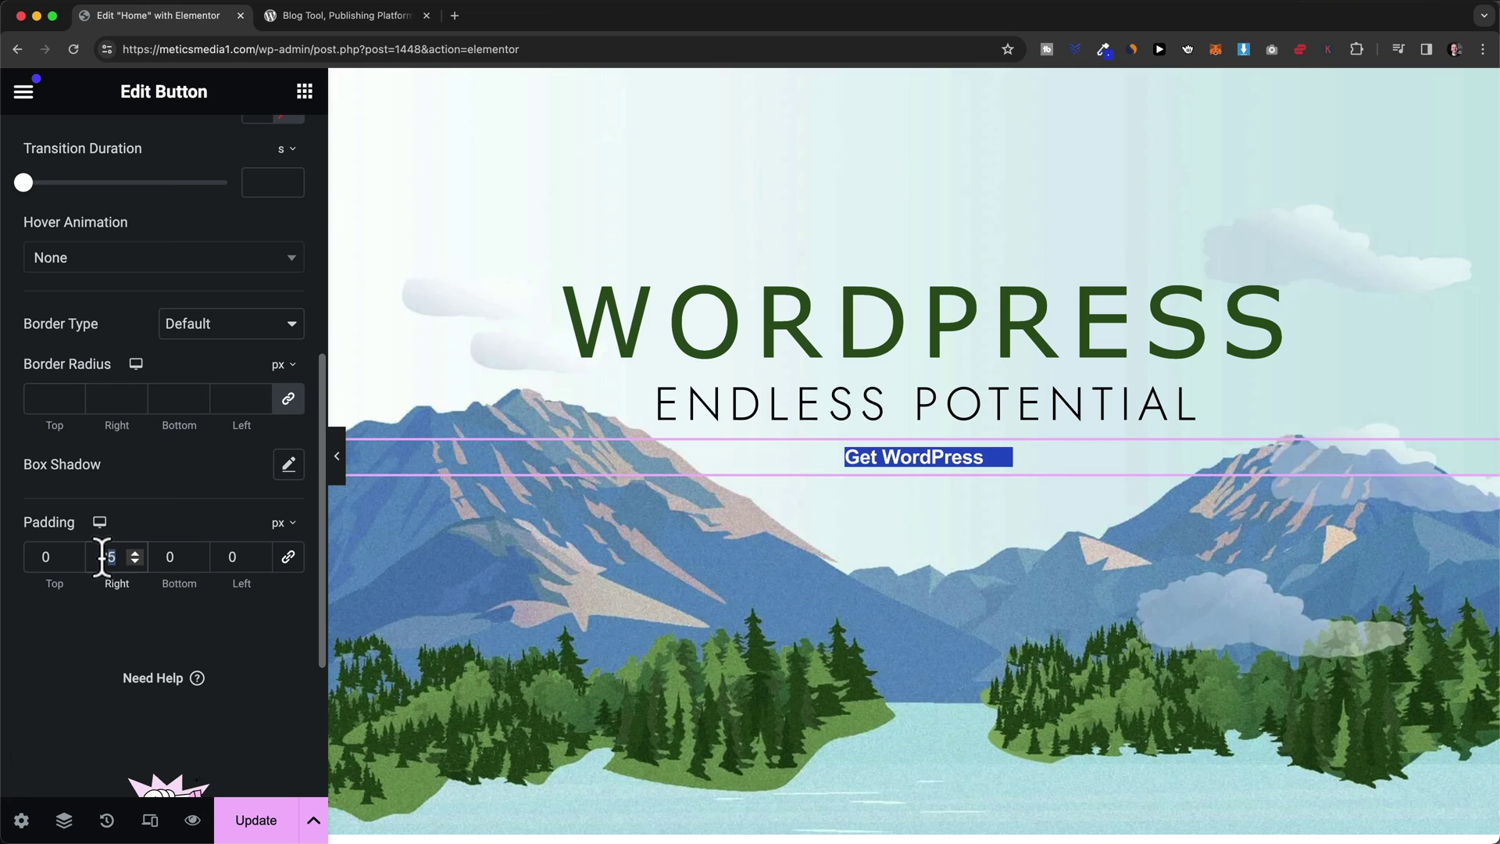
{"action": "left_click", "coordinate": [112, 557]}
{"action": "double_click", "coordinate": [228, 555]}
{"action": "type", "text": "25"}
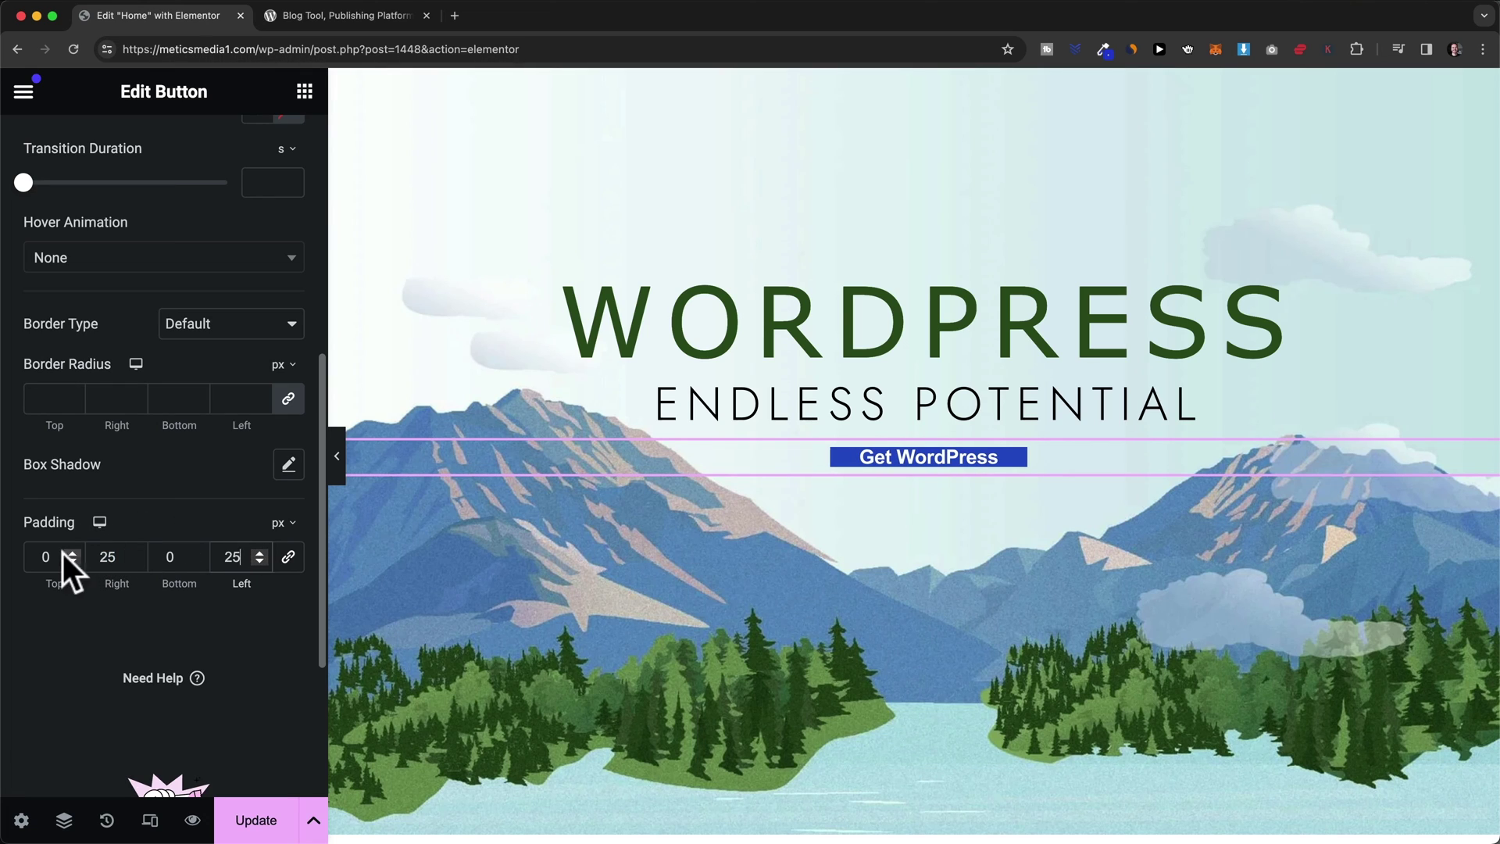
{"action": "double_click", "coordinate": [40, 557]}
{"action": "type", "text": "20"}
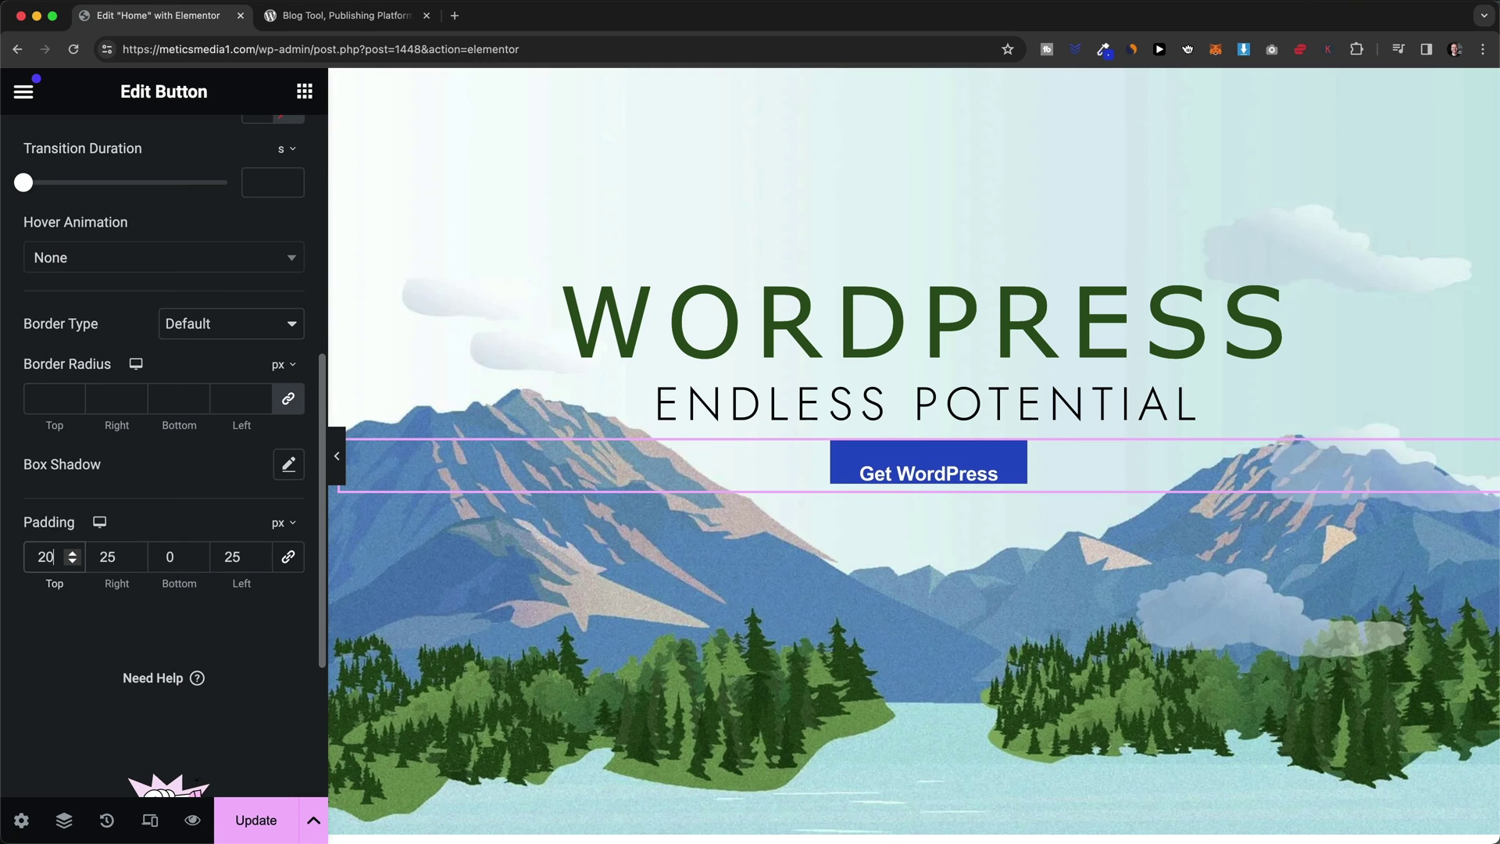
{"action": "key", "text": "BackSpace"}
{"action": "key", "text": "BackSpace"}
{"action": "type", "text": "015"}
{"action": "left_click", "coordinate": [177, 556]}
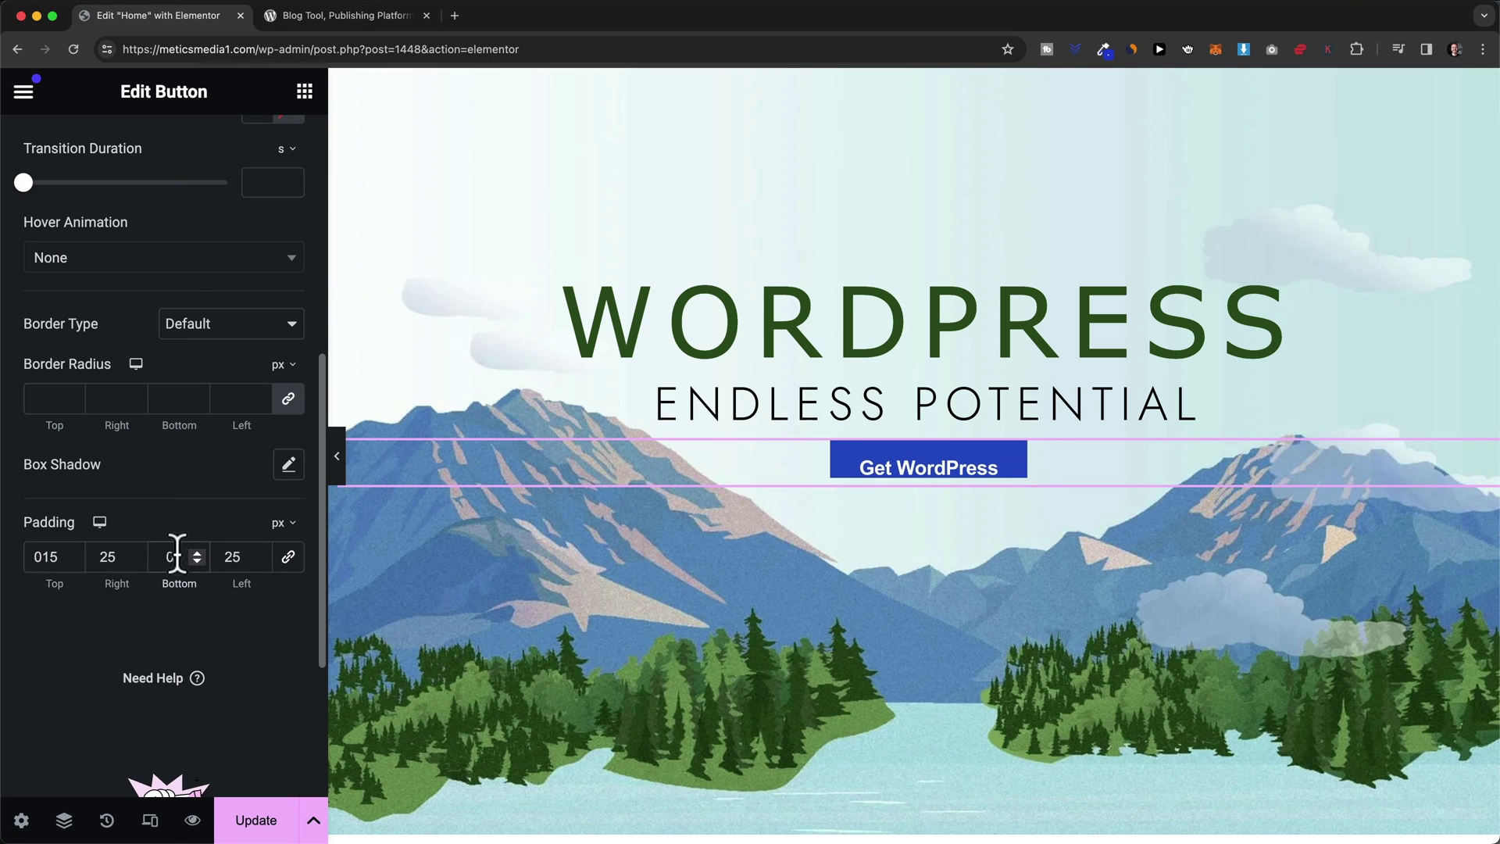
{"action": "type", "text": "15"}
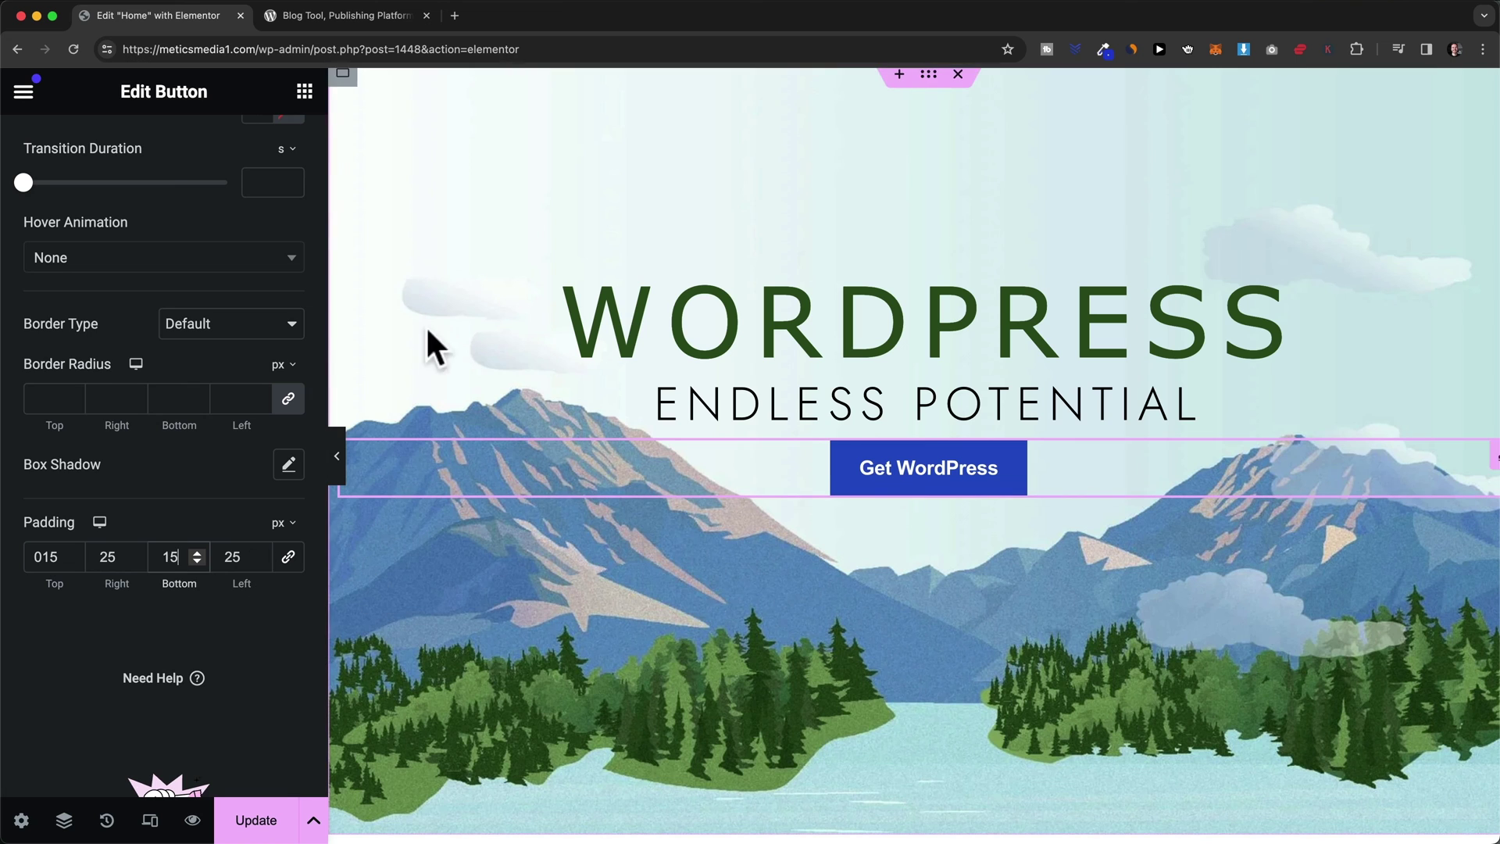
After comparing with wordpress.org, raise the top and bottom padding to 17 px
{"action": "left_click", "coordinate": [307, 20]}
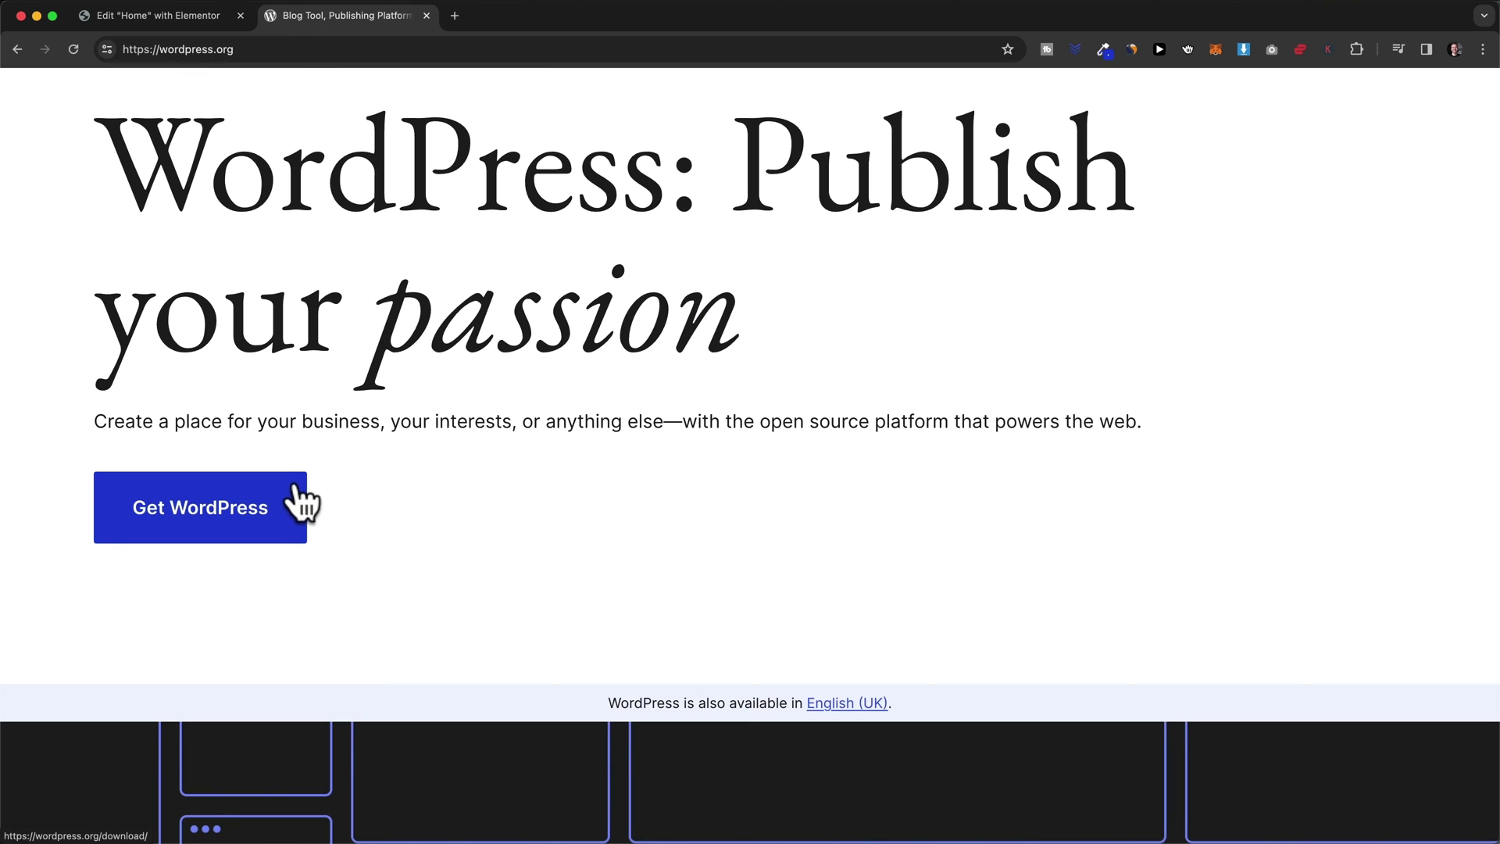
{"action": "left_click", "coordinate": [172, 16]}
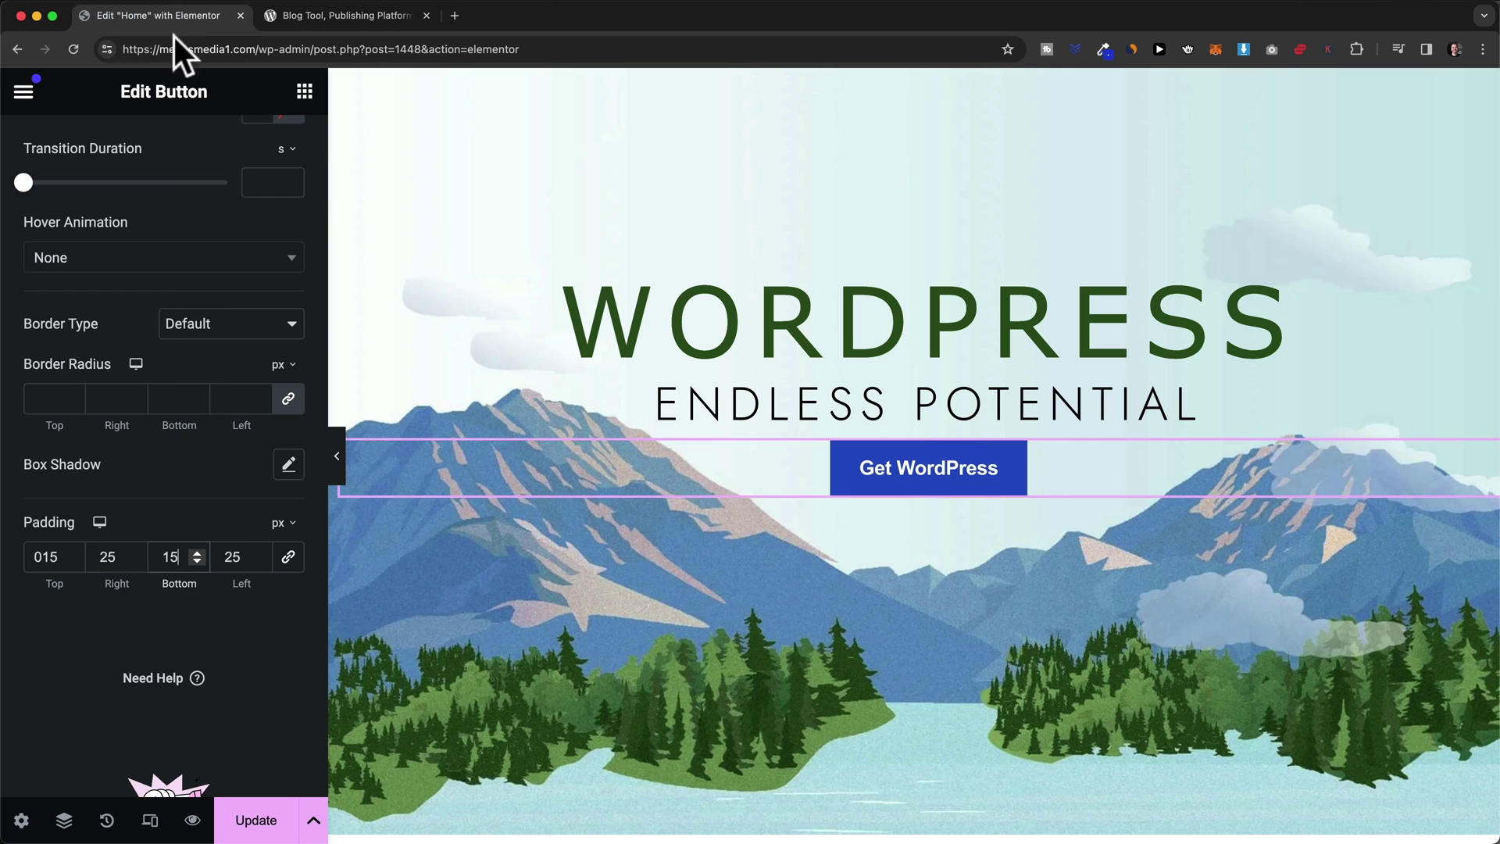
{"action": "left_click", "coordinate": [54, 556]}
{"action": "type", "text": "017"}
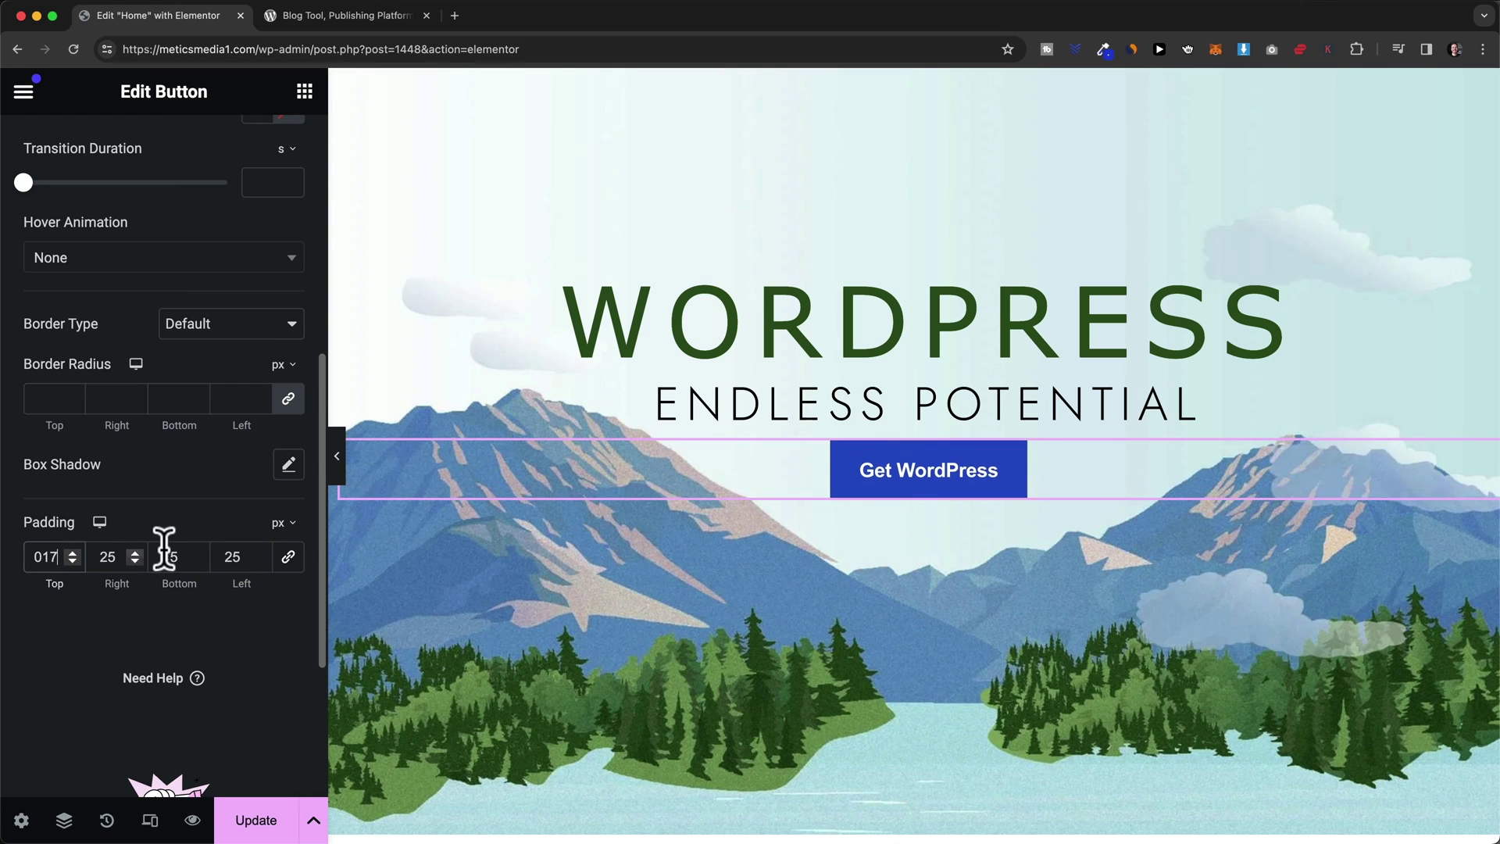
{"action": "left_click", "coordinate": [180, 556]}
{"action": "key", "text": "BackSpace"}
{"action": "type", "text": "7"}
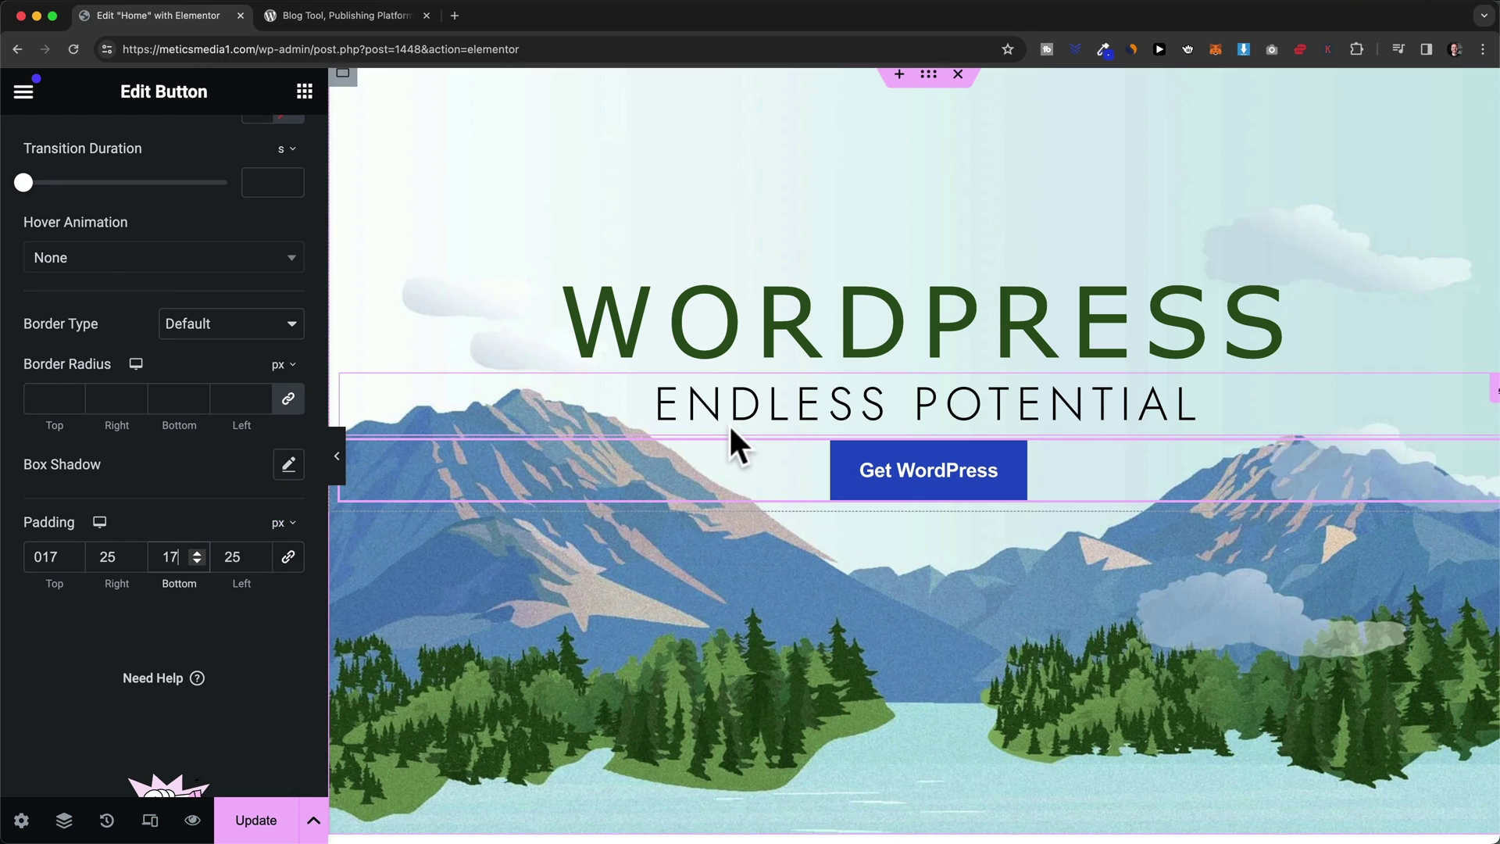
{"action": "left_click", "coordinate": [377, 16]}
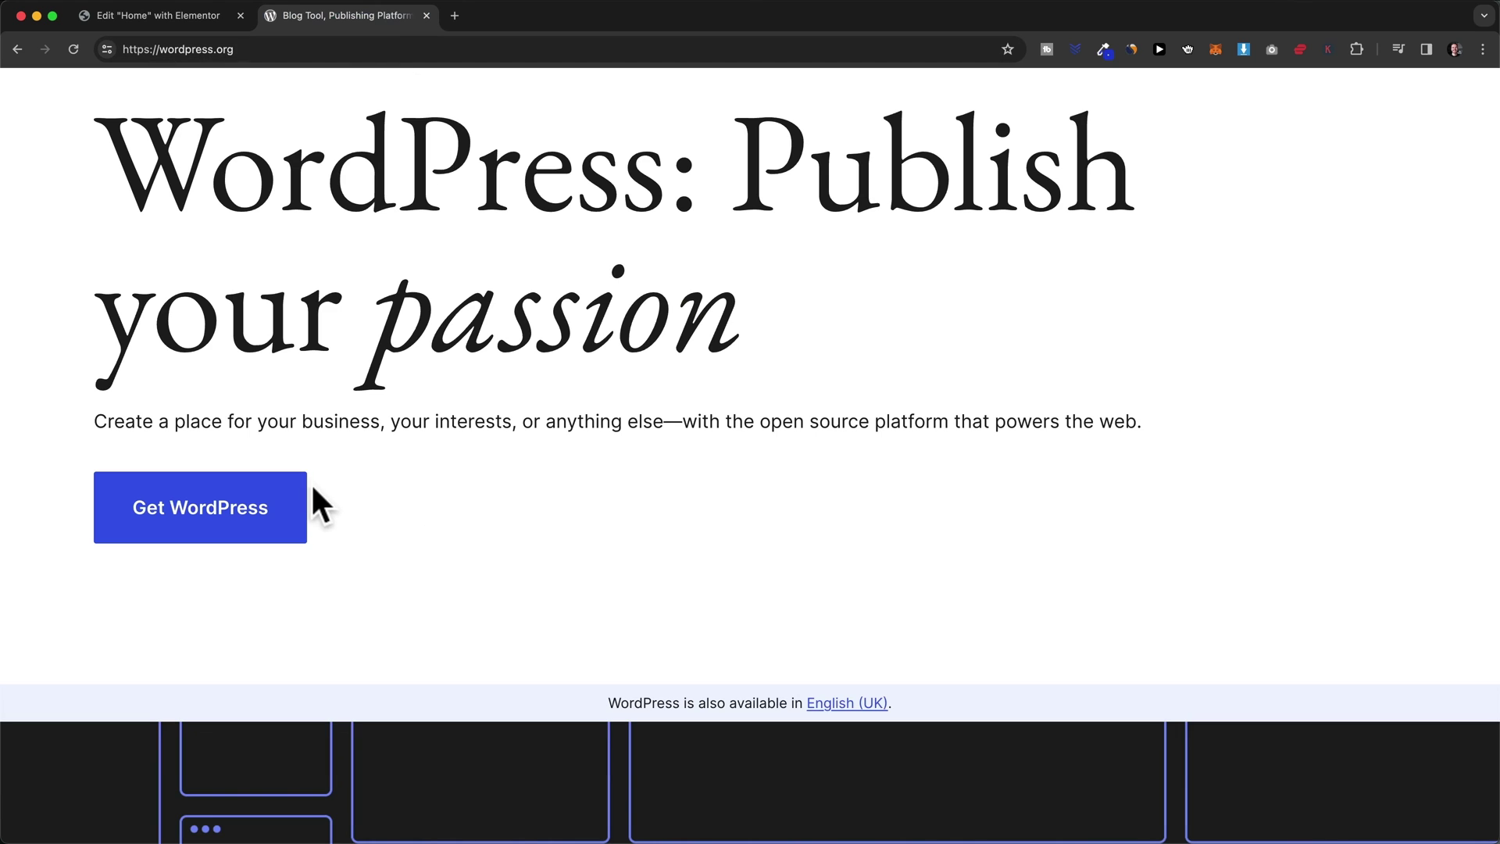
{"action": "scroll", "coordinate": [293, 491], "scroll_direction": "up", "scroll_amount": 3}
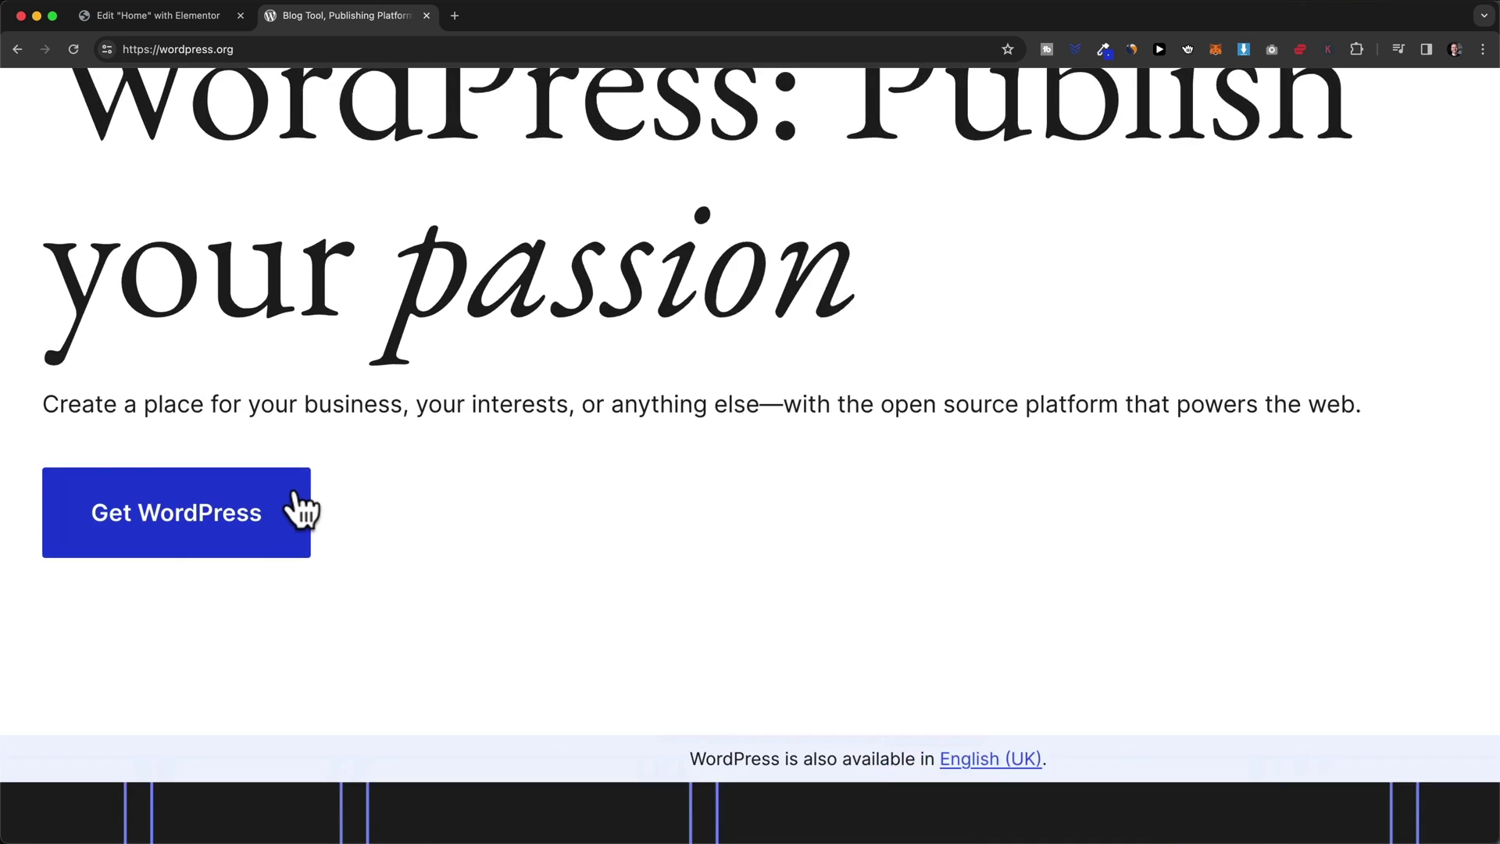
{"action": "scroll", "coordinate": [301, 512], "scroll_direction": "up", "scroll_amount": 5}
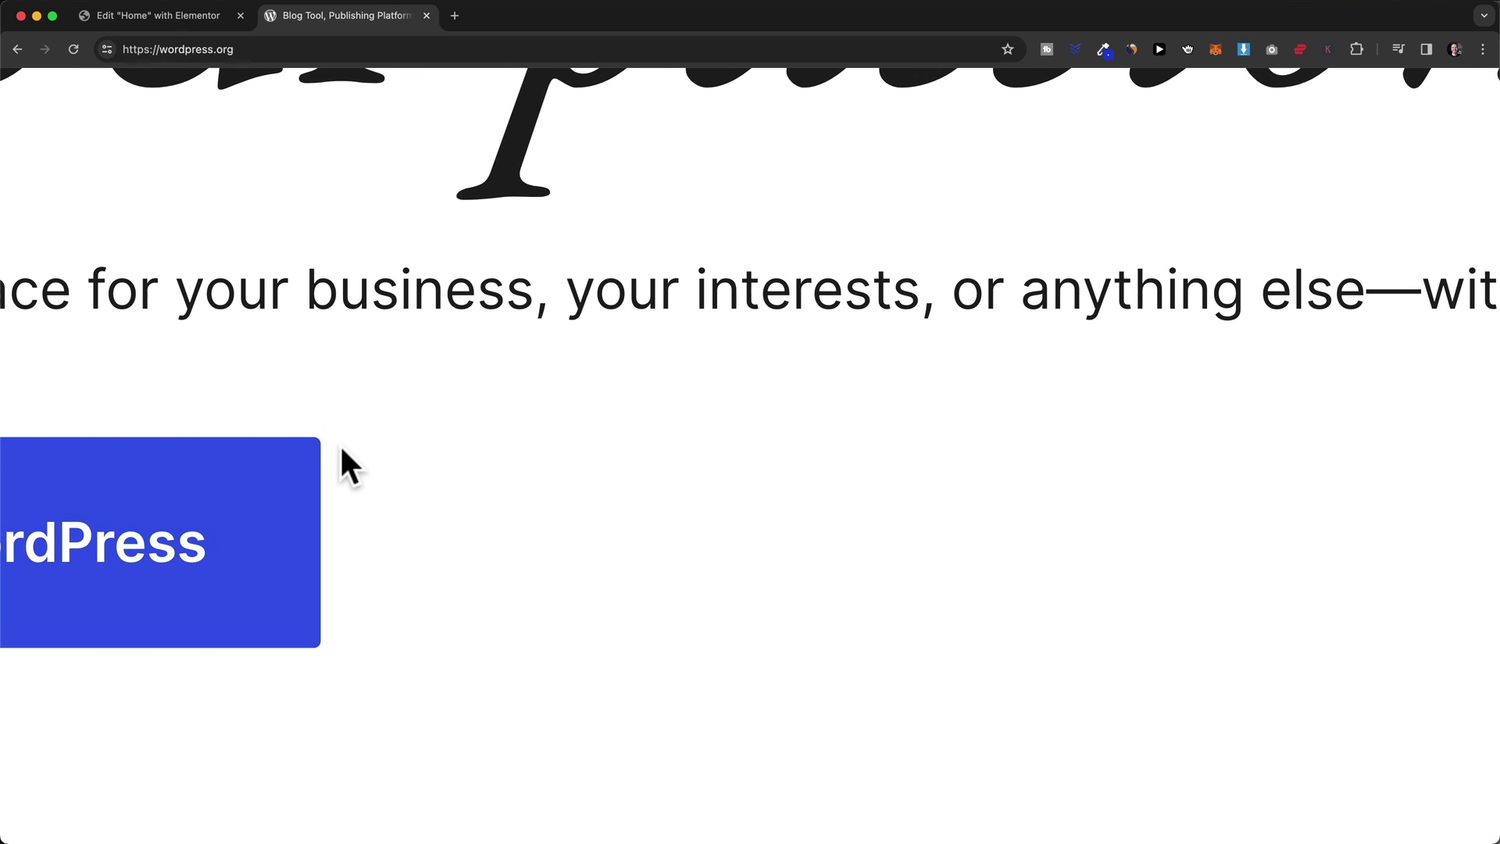
{"action": "scroll", "coordinate": [350, 466], "scroll_direction": "down", "scroll_amount": 8}
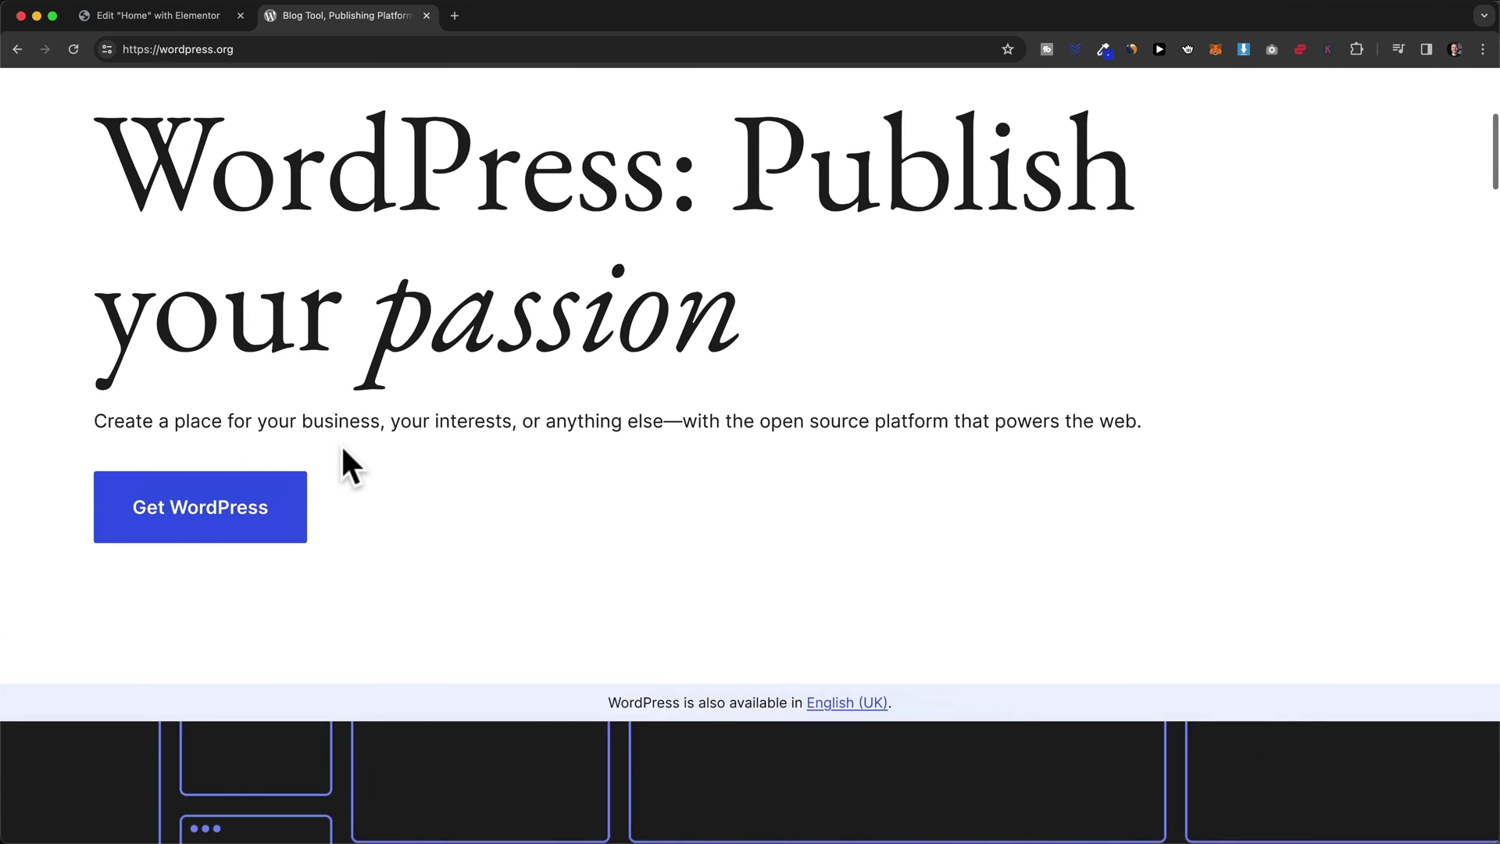
Set the Get WordPress button's linked Border Radius fields to 3 px on all corners
{"action": "left_click", "coordinate": [186, 21]}
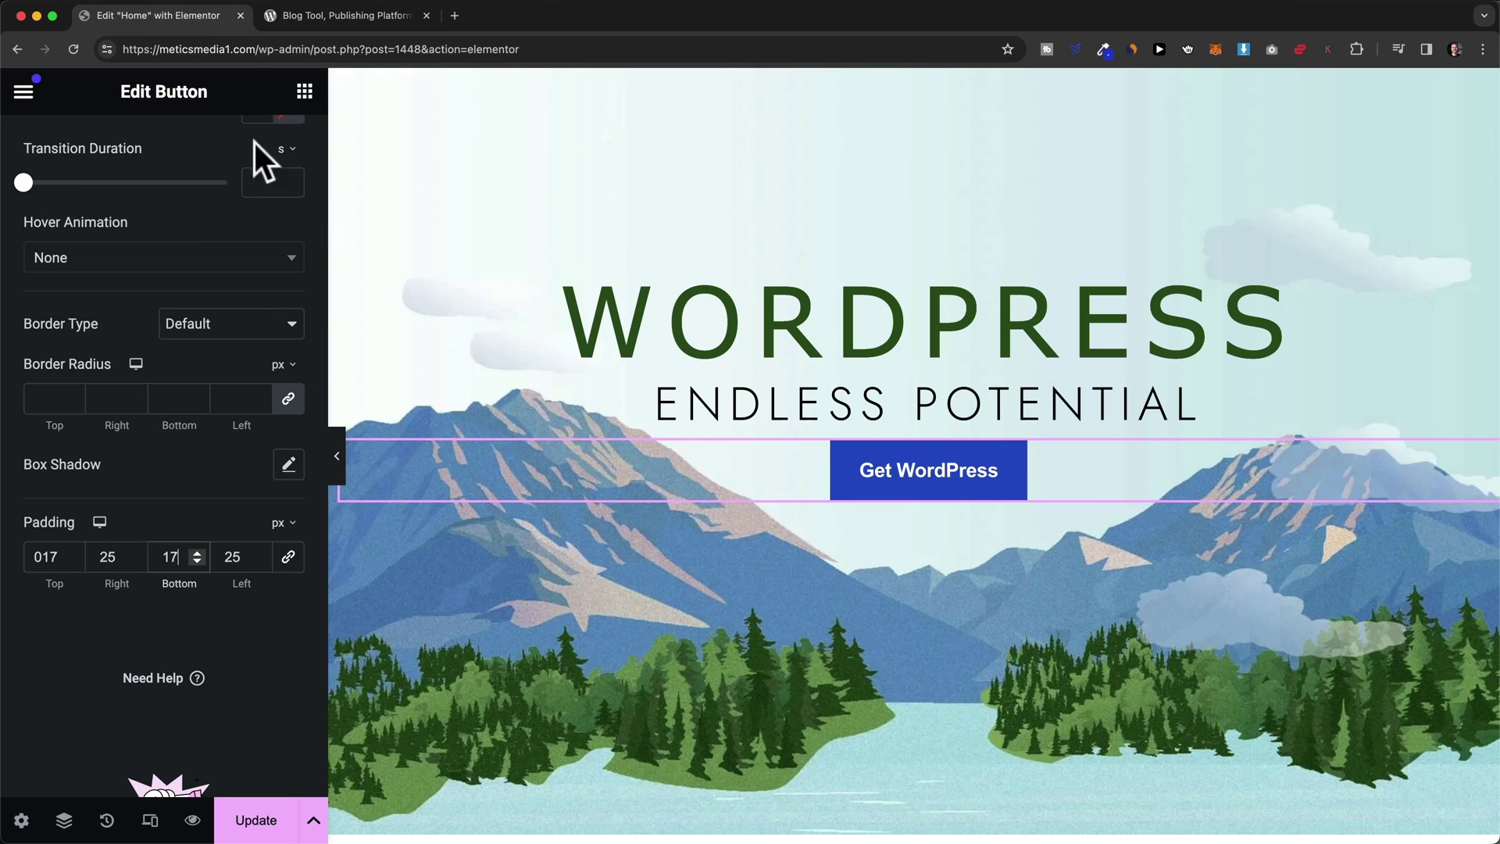
{"action": "left_click", "coordinate": [73, 394]}
{"action": "left_click", "coordinate": [72, 394]}
{"action": "left_click", "coordinate": [73, 393]}
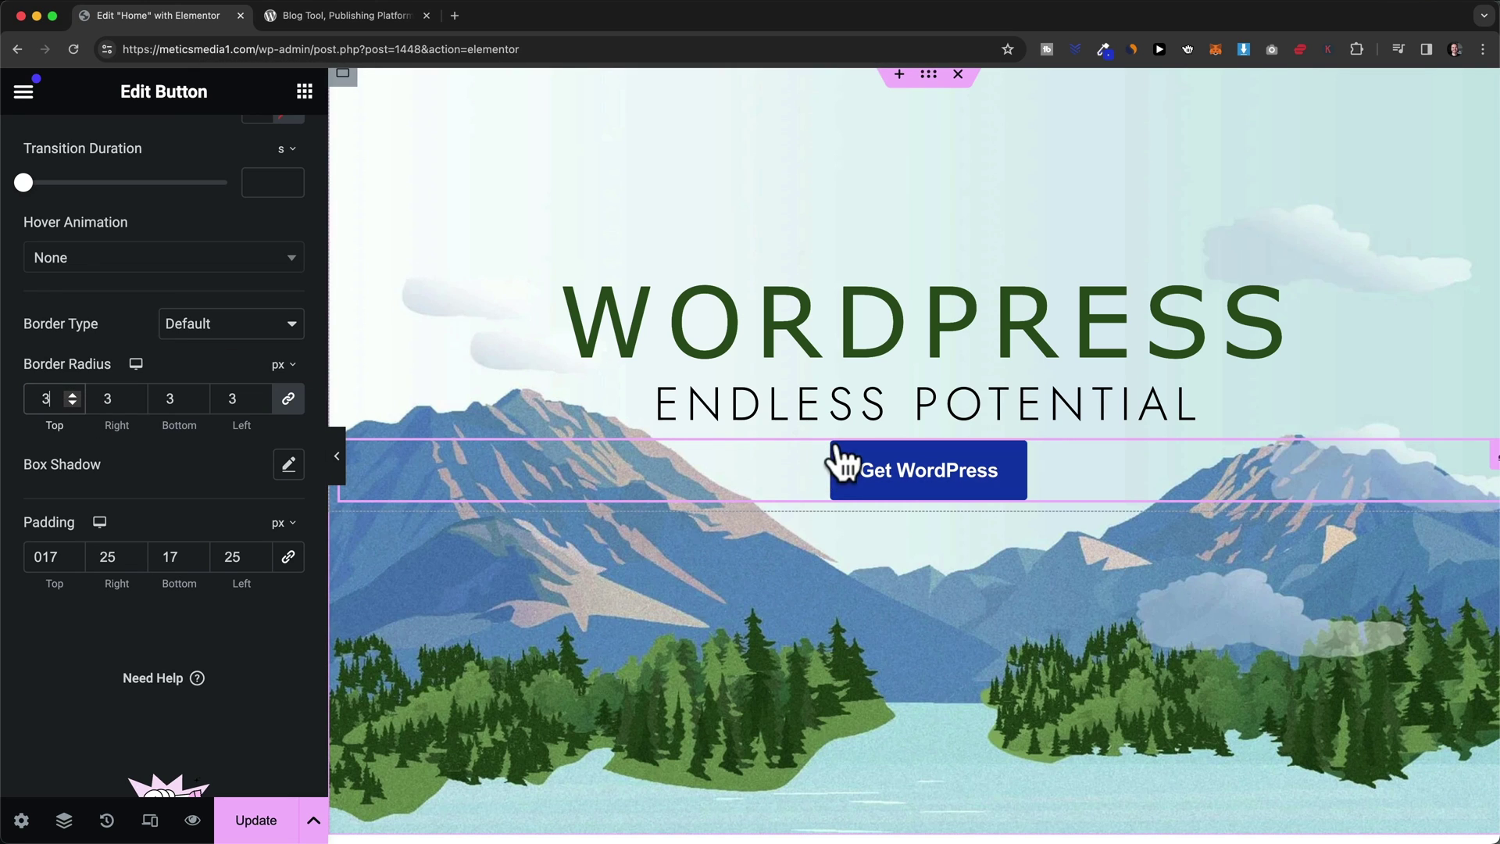
{"action": "left_click_drag", "start_coordinate": [72, 394], "coordinate": [72, 396]}
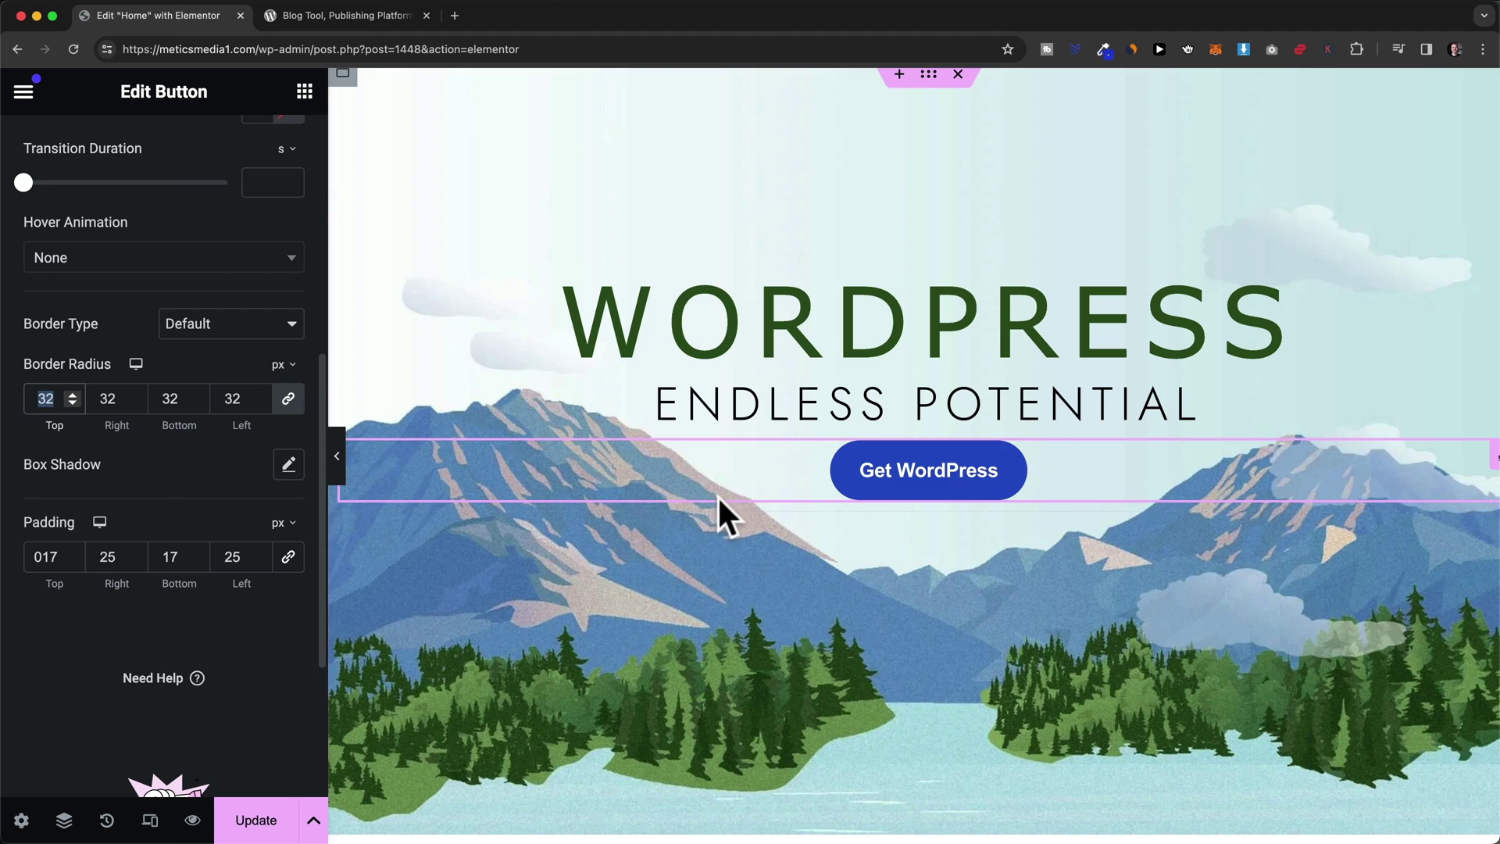
{"action": "type", "text": "3"}
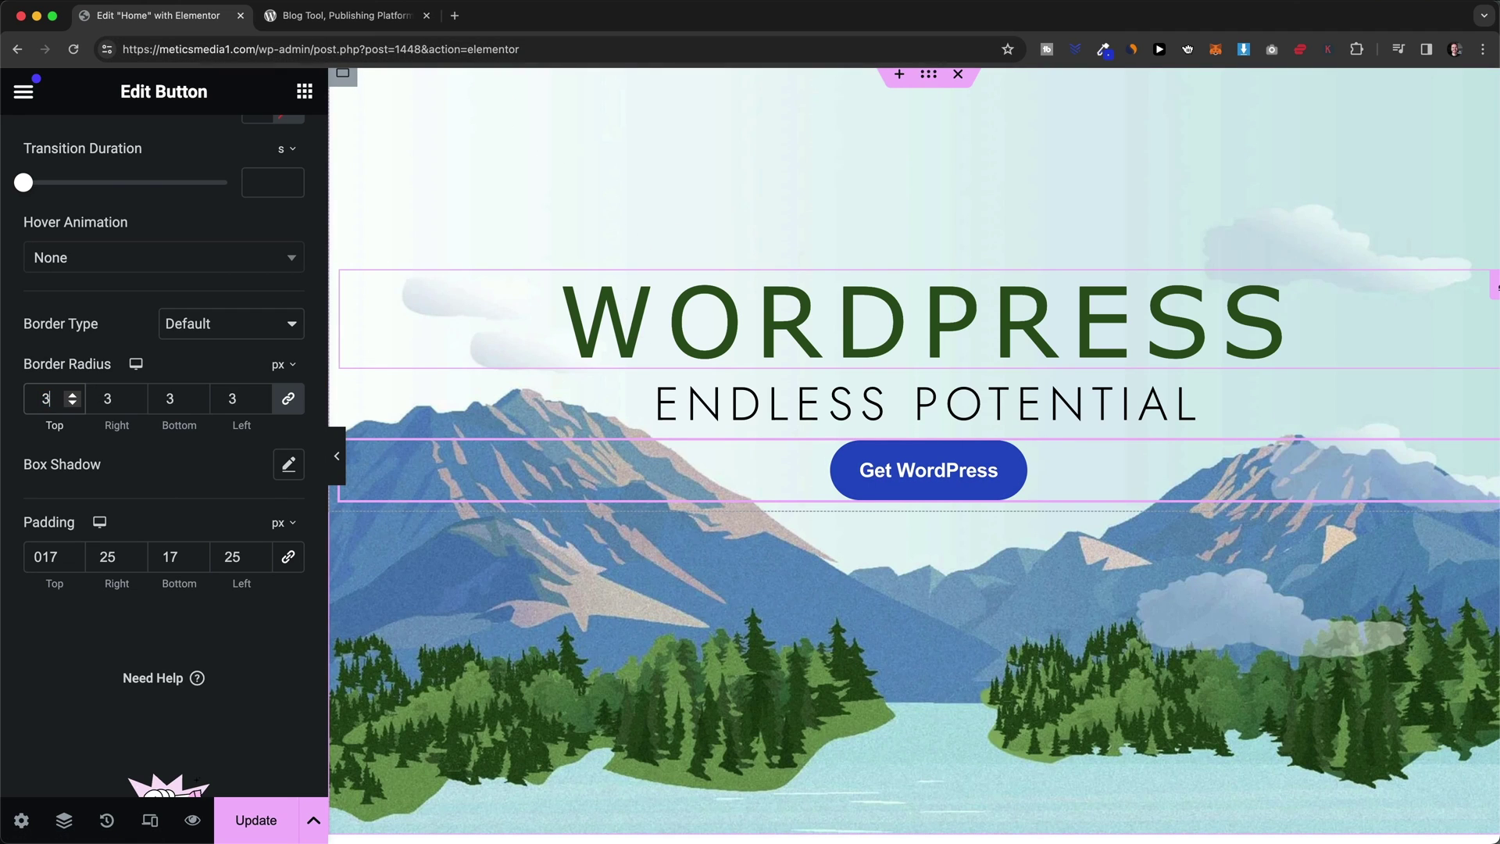